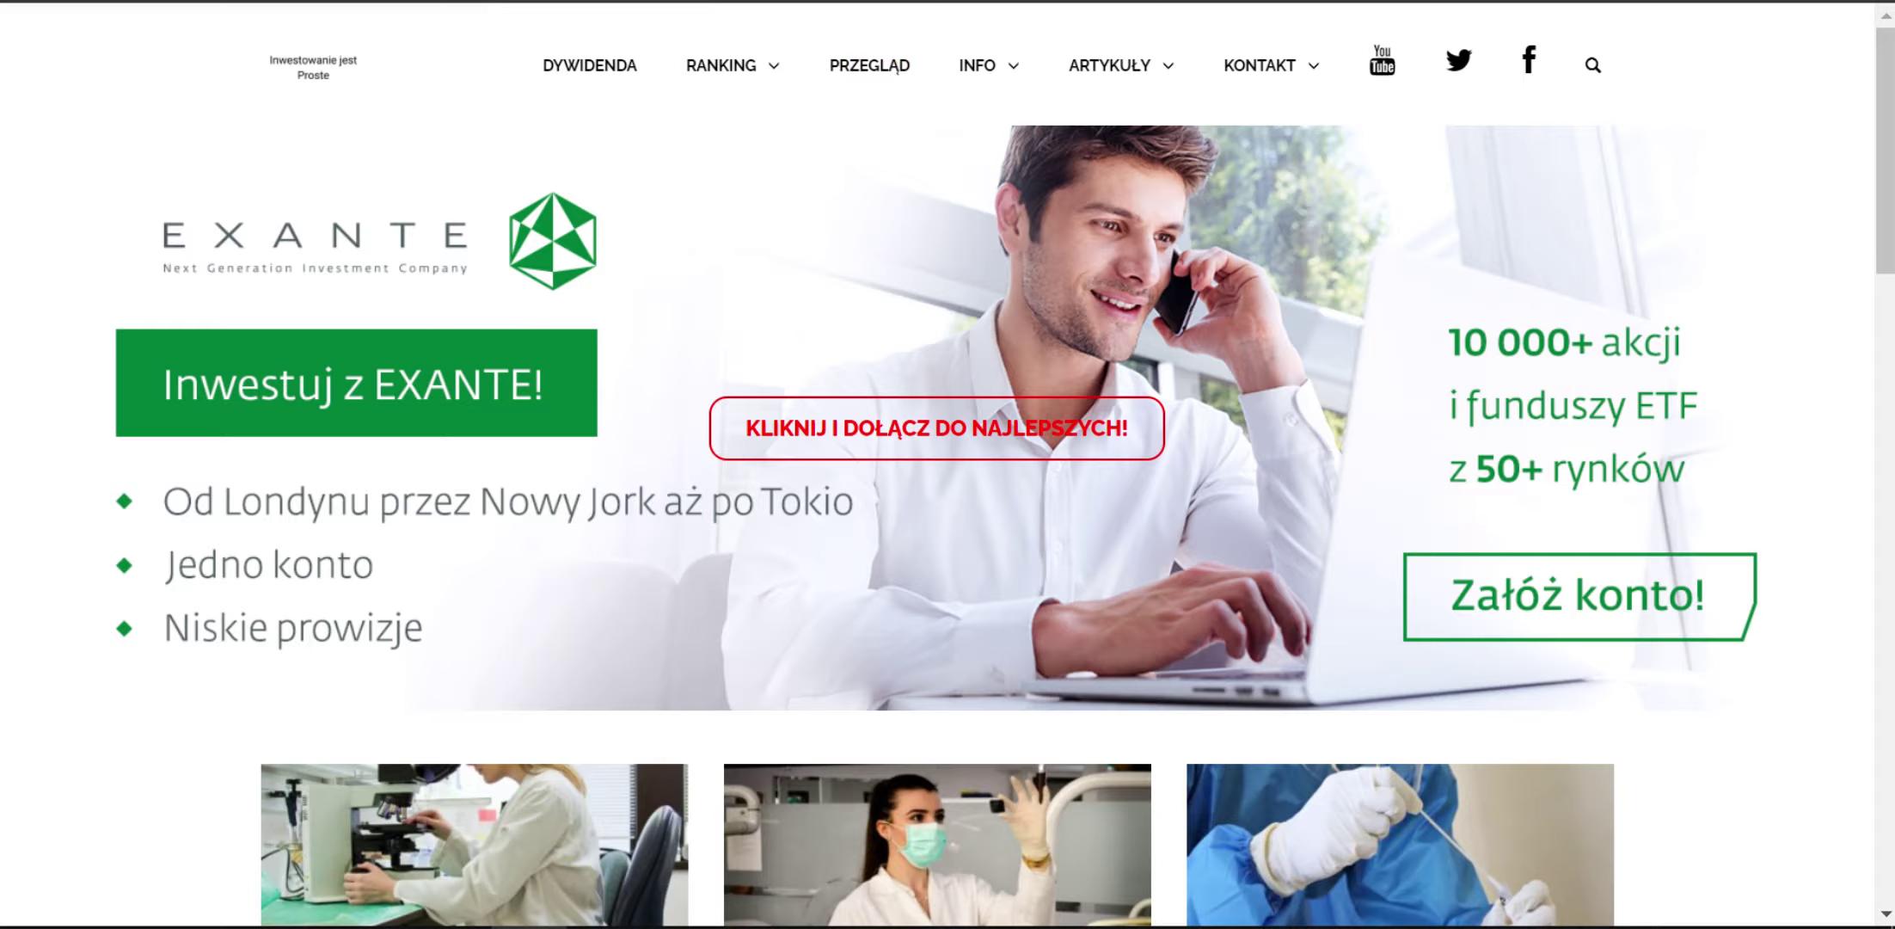
Open the DYWIDENDA page and examine its table of upcoming dividends, yields and payment dates
click(590, 65)
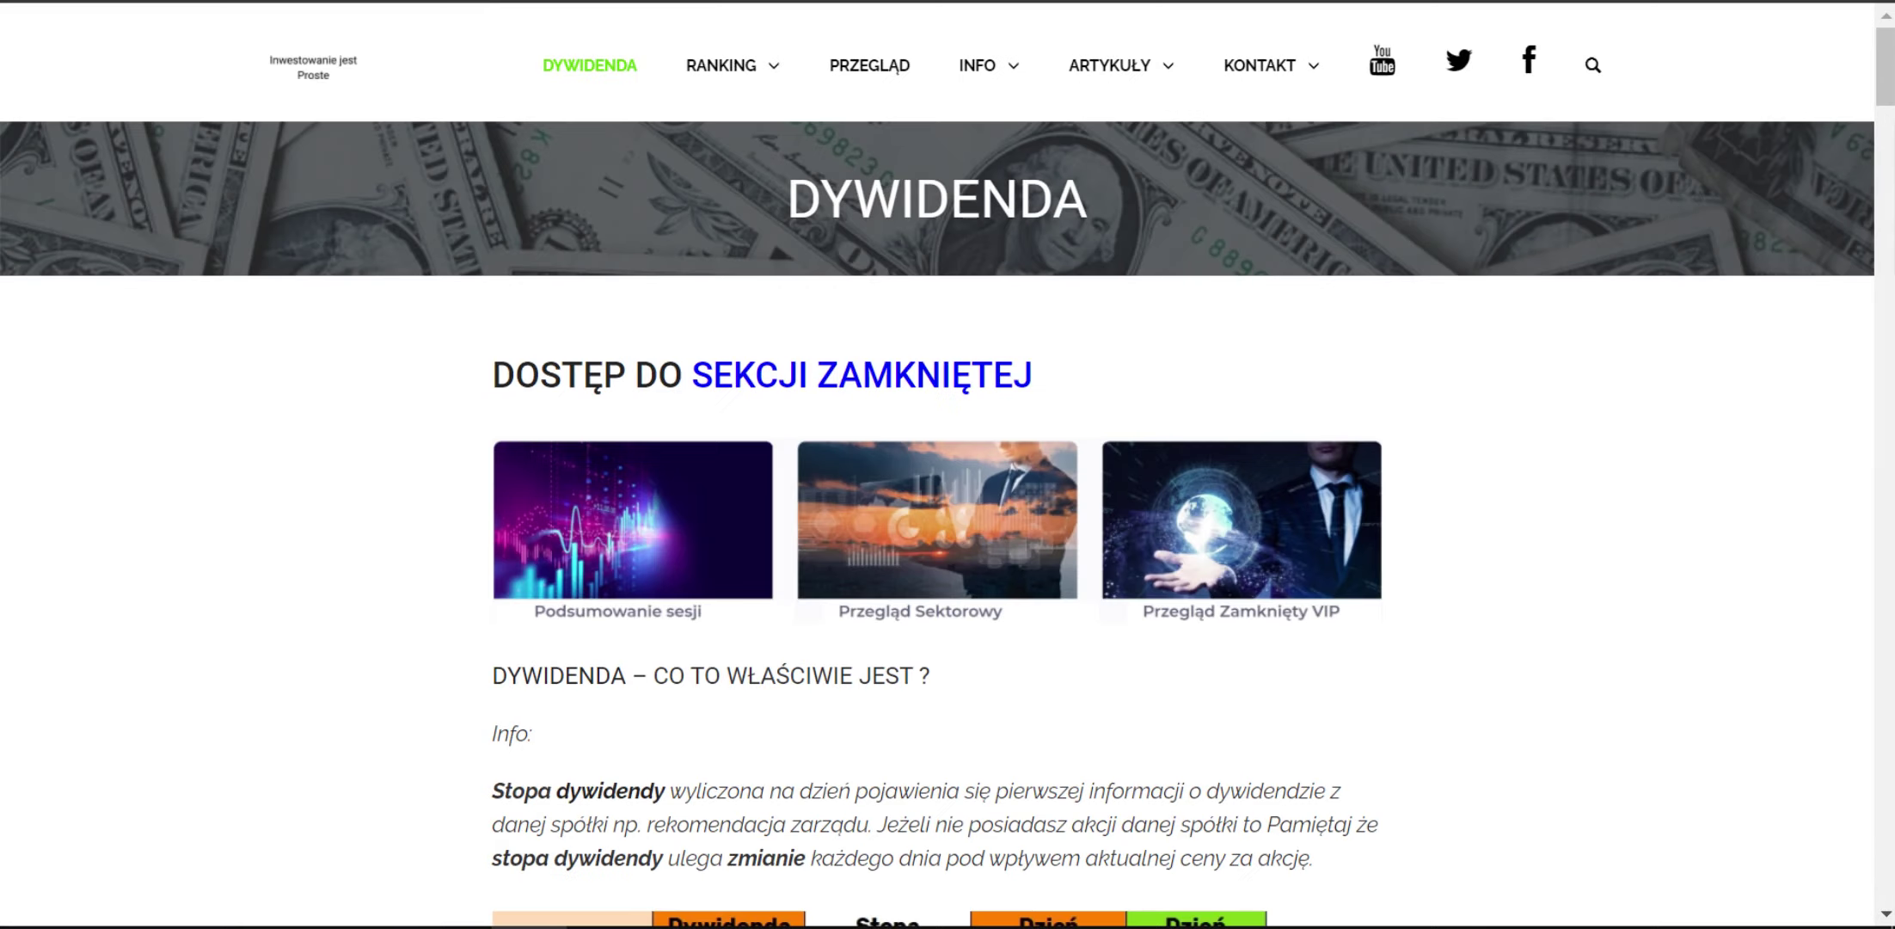
scroll(937, 516, down, 8)
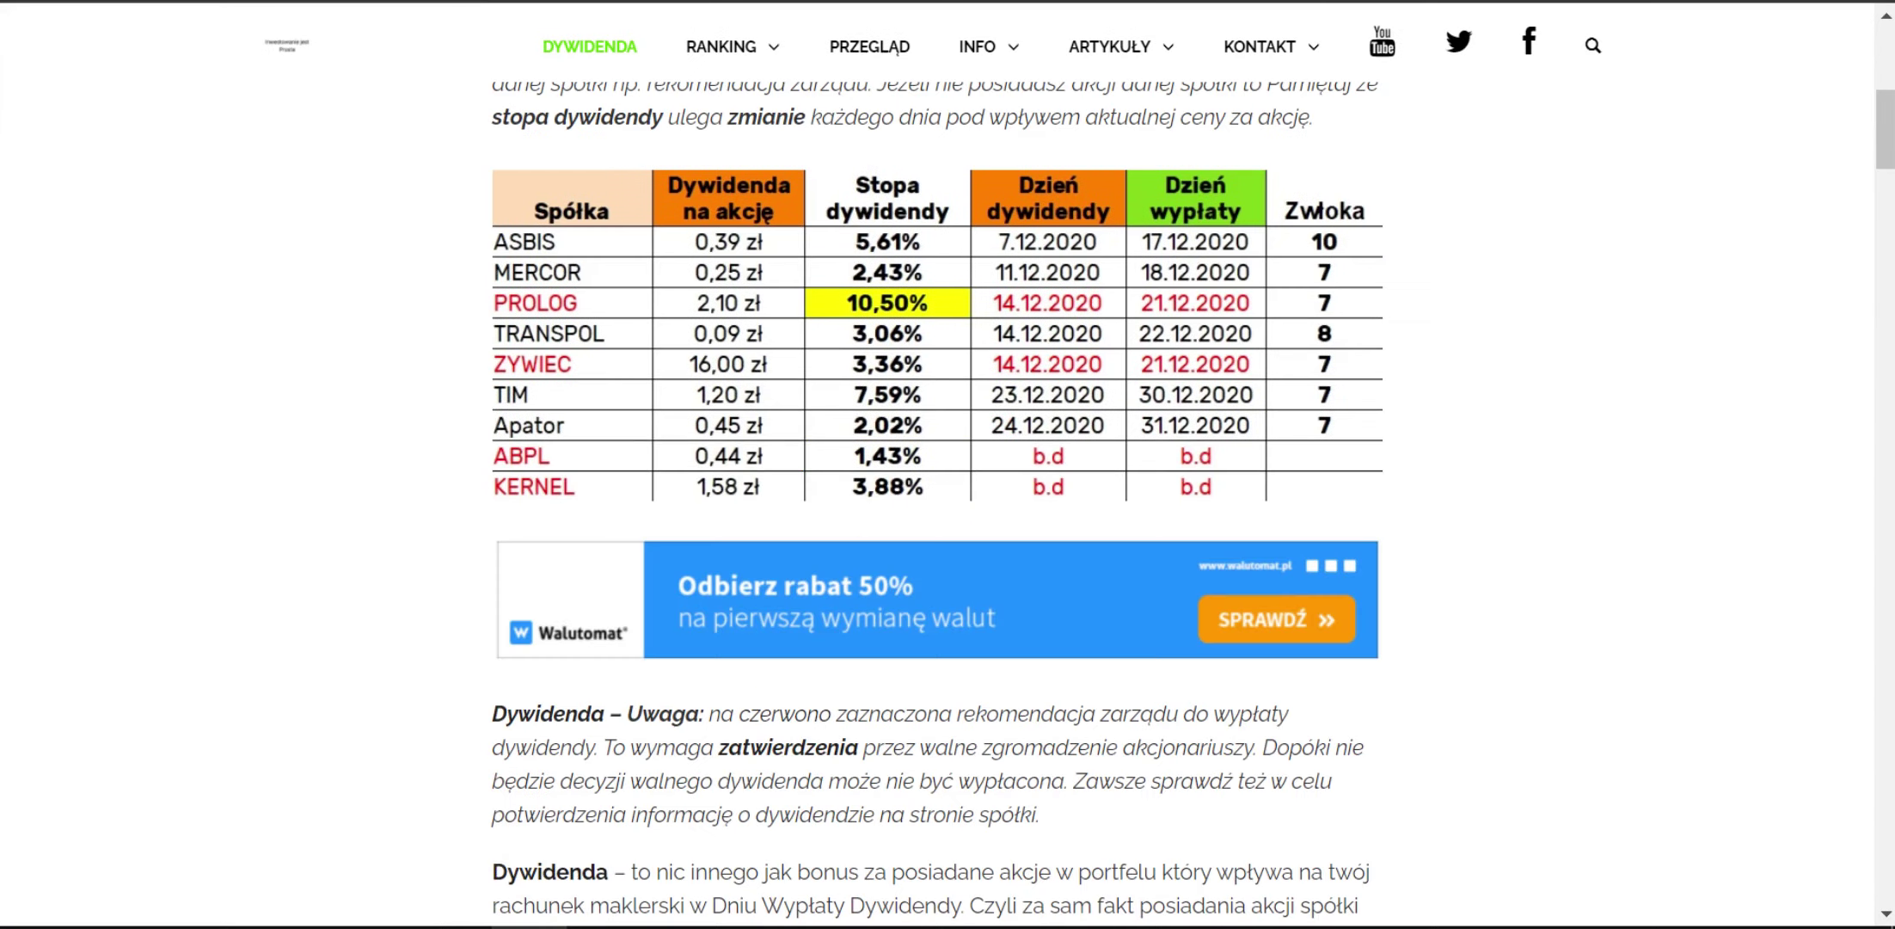
scroll(937, 516, up, 2)
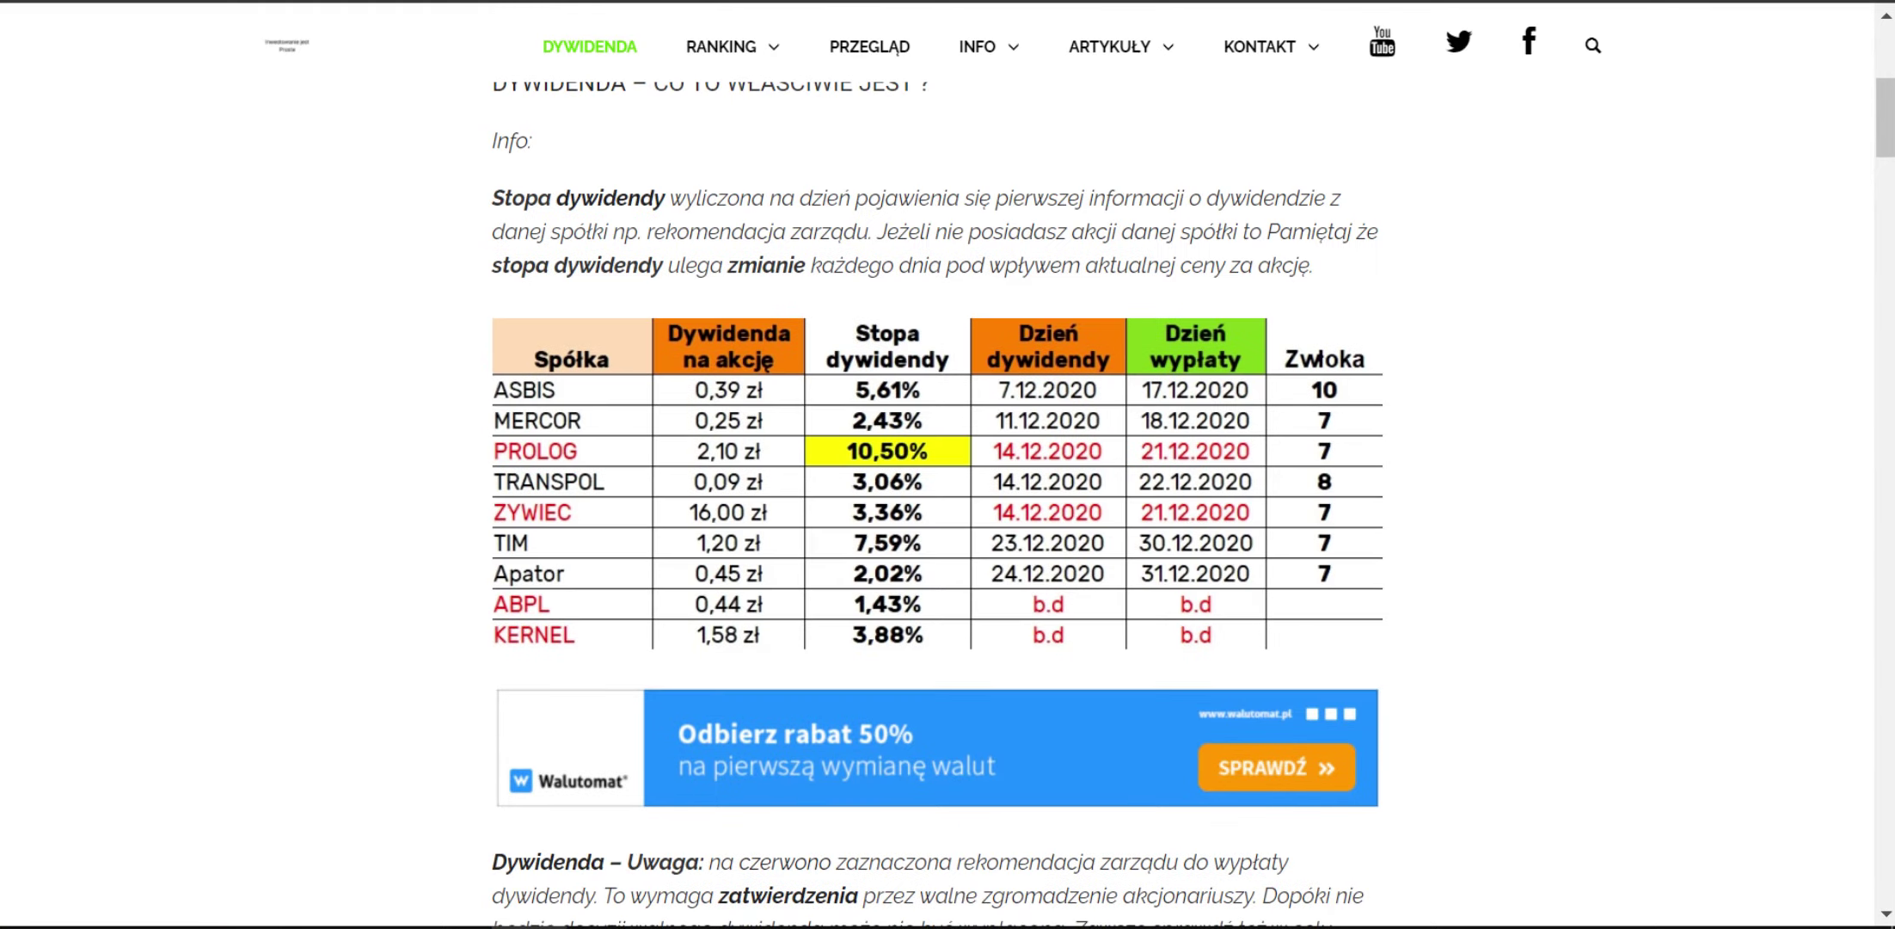
scroll(937, 516, up, 7)
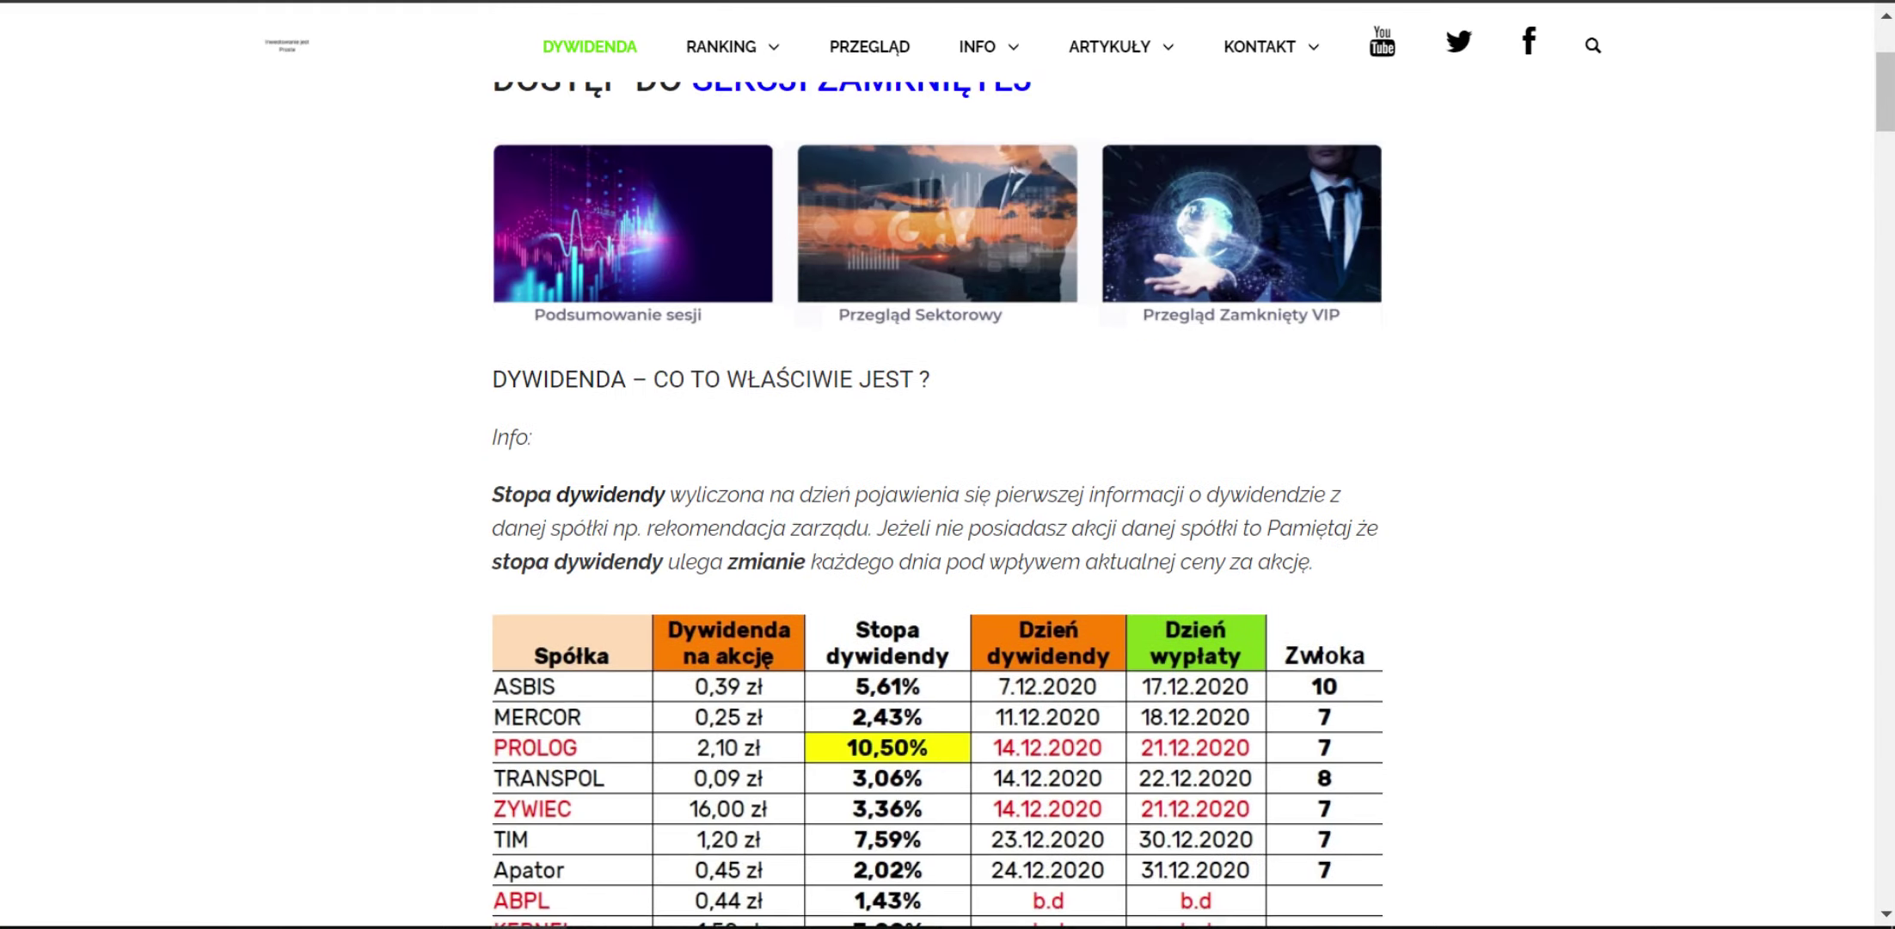
scroll(937, 516, down, 4)
Switch to the LibreOffice Calc dividend spreadsheet and compare the December and total payout counts for 2019 and 2020 in the Wypłacone monthly summary
mouse_move(372, 928)
click(175, 834)
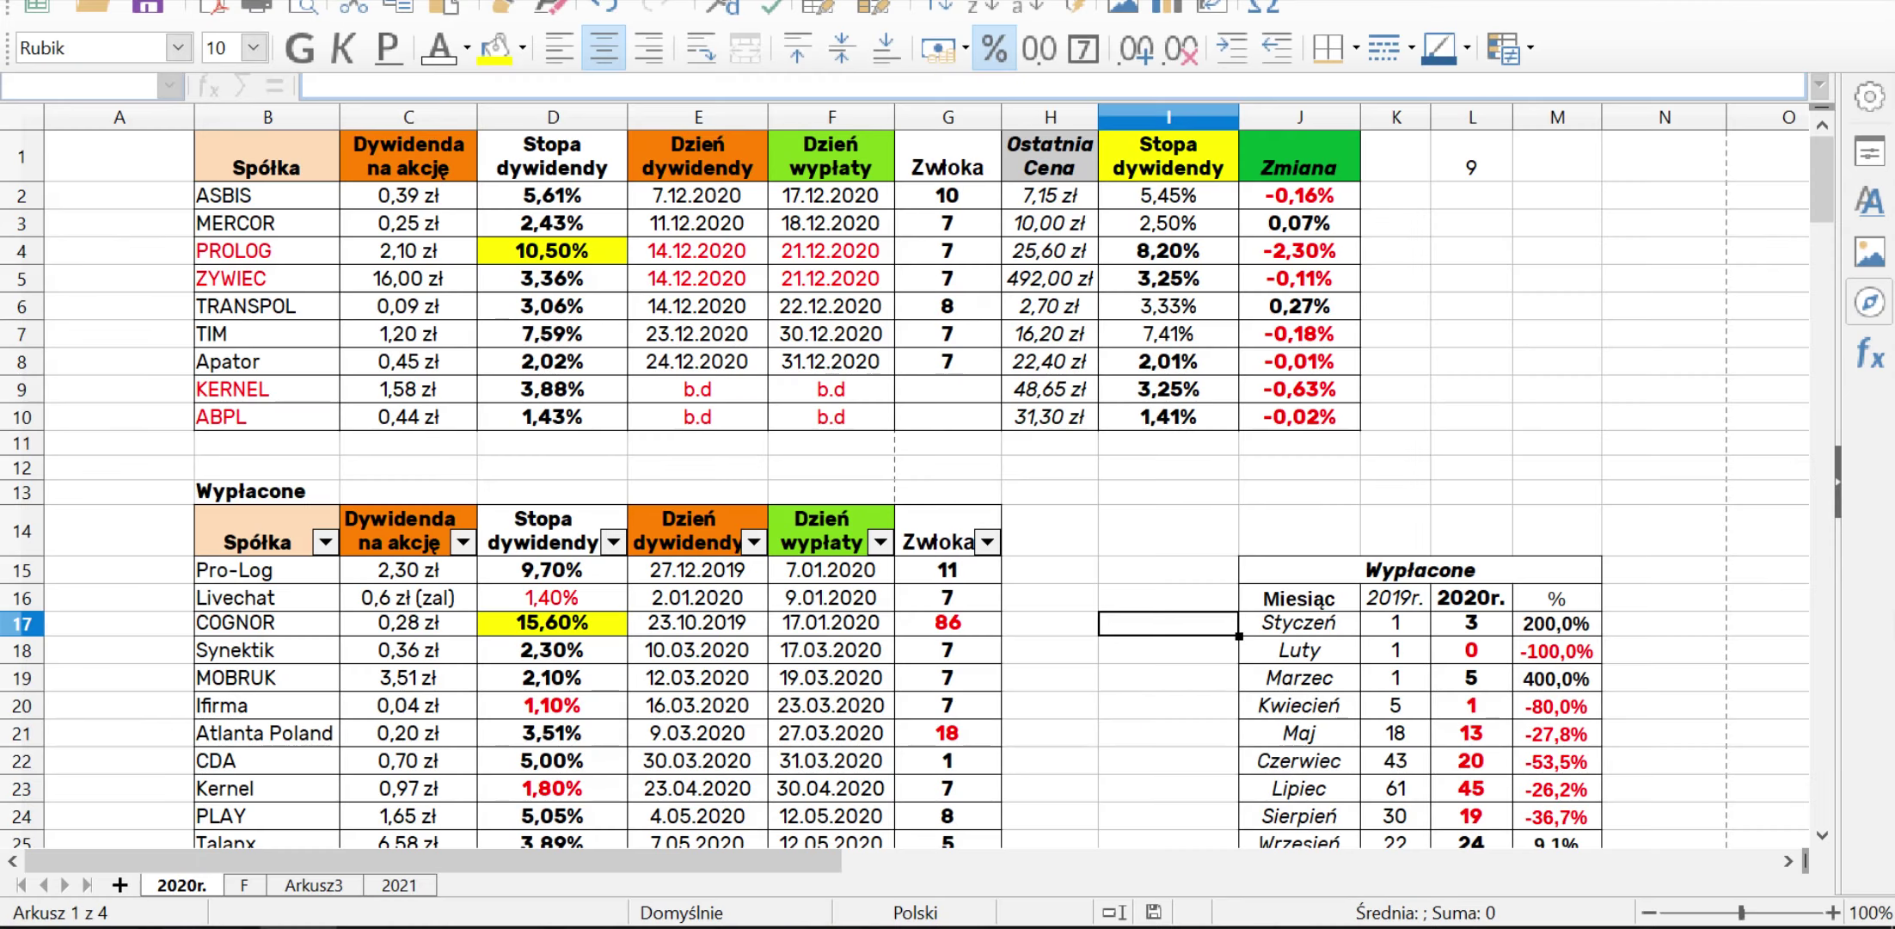
scroll(903, 490, down, 3)
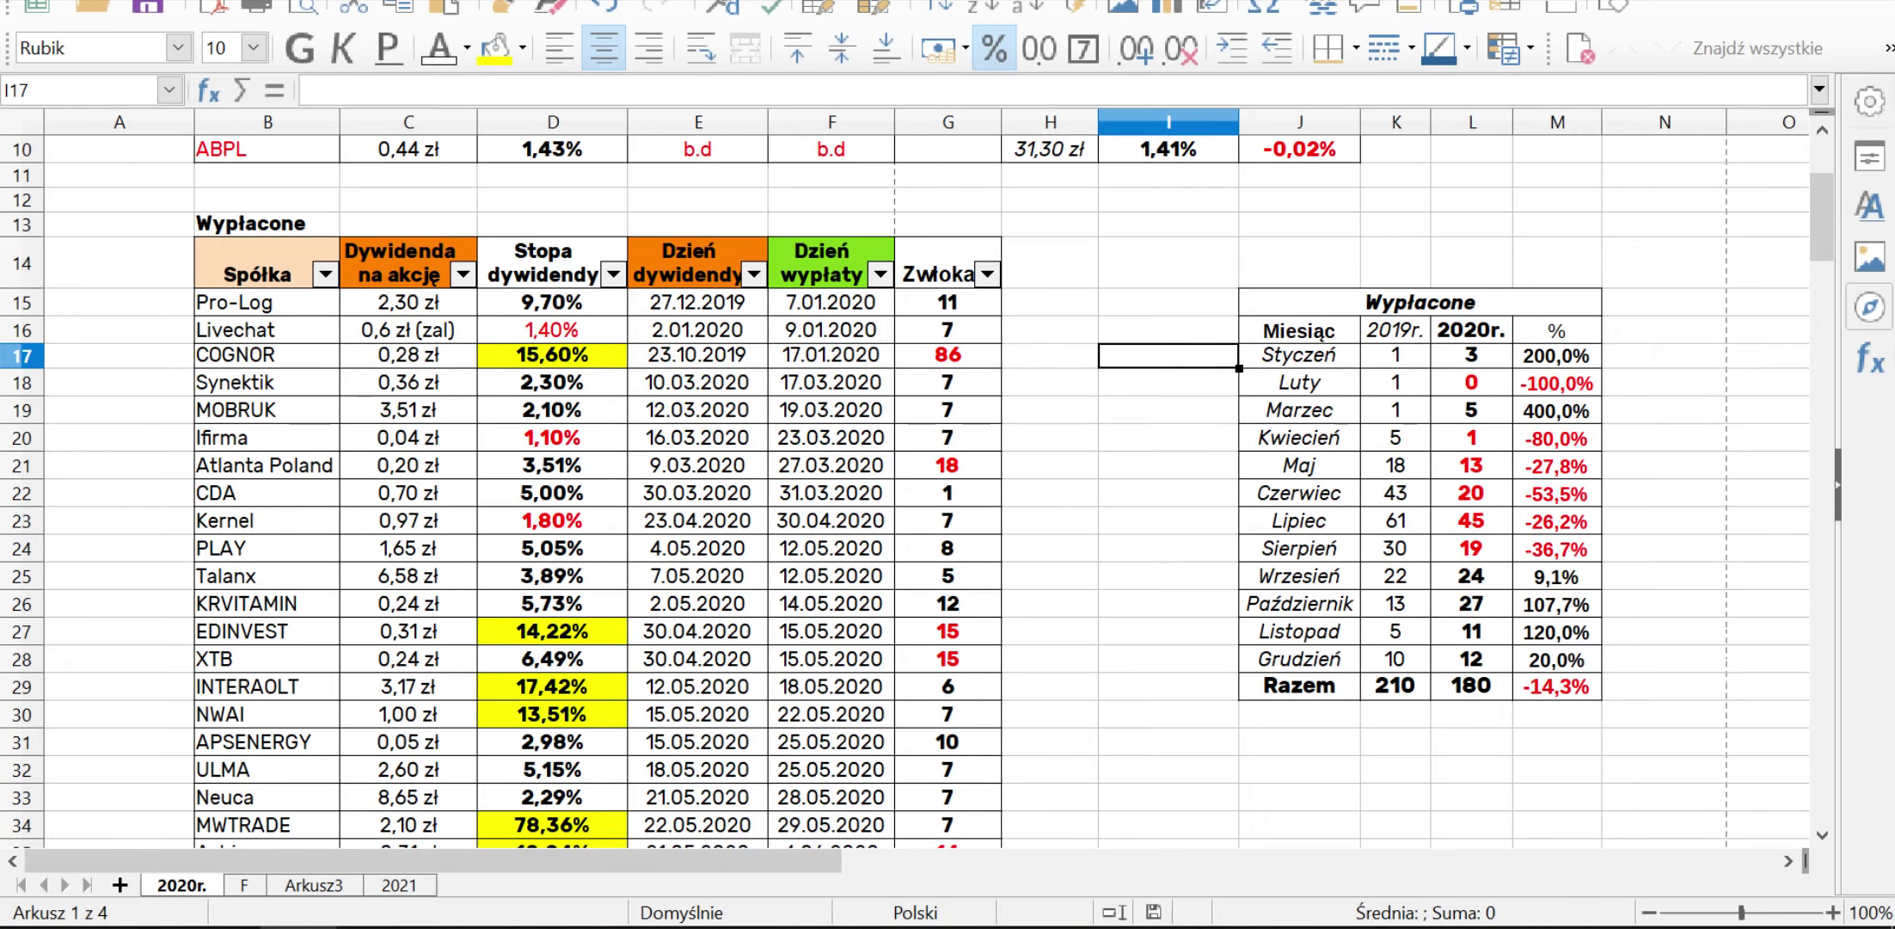
click(1471, 686)
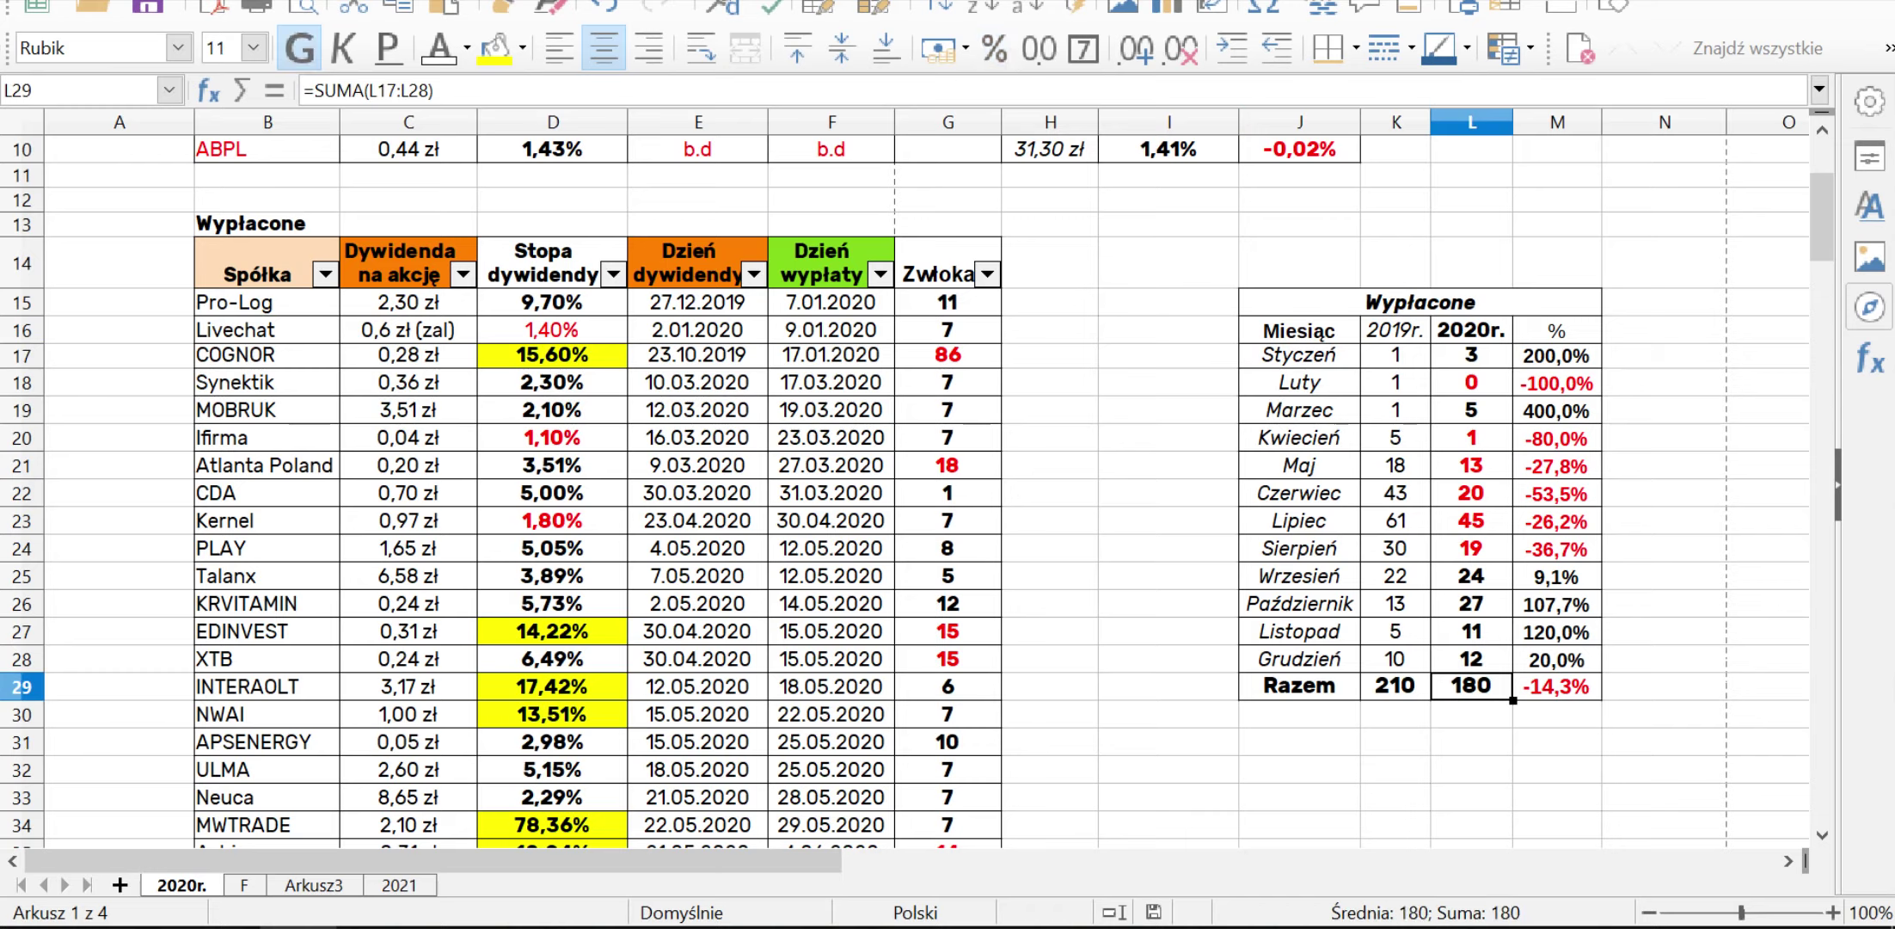
click(1299, 742)
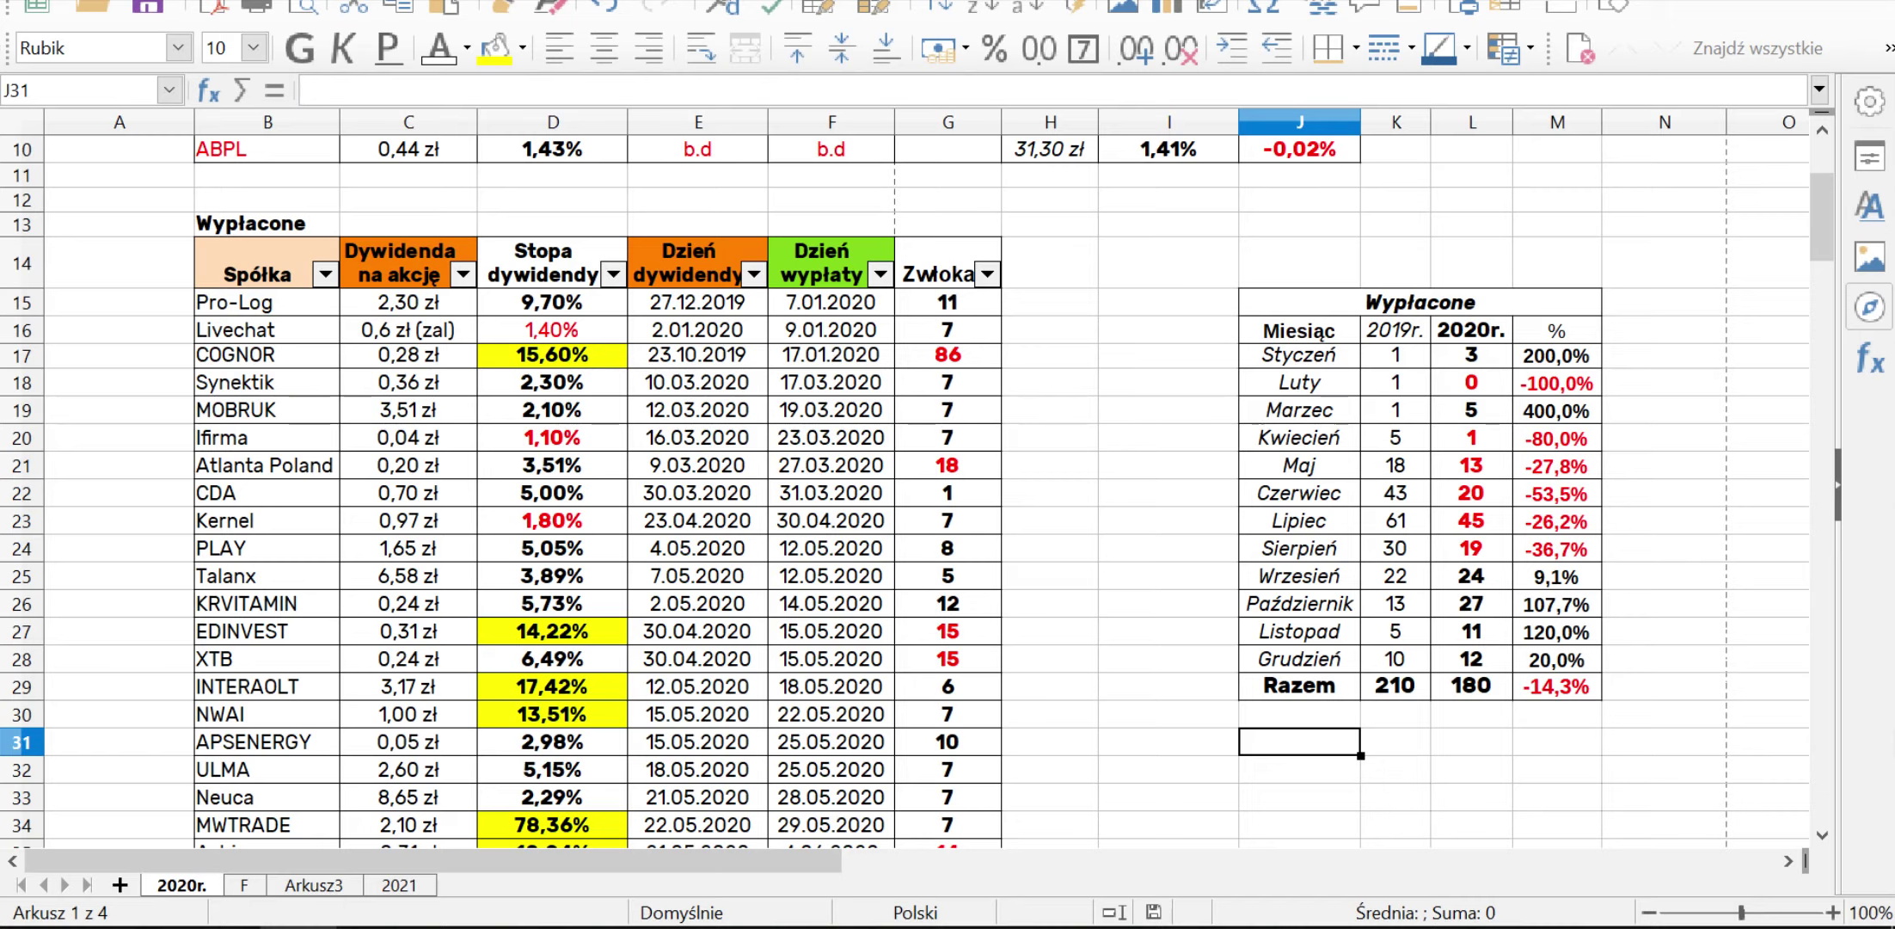
click(1471, 659)
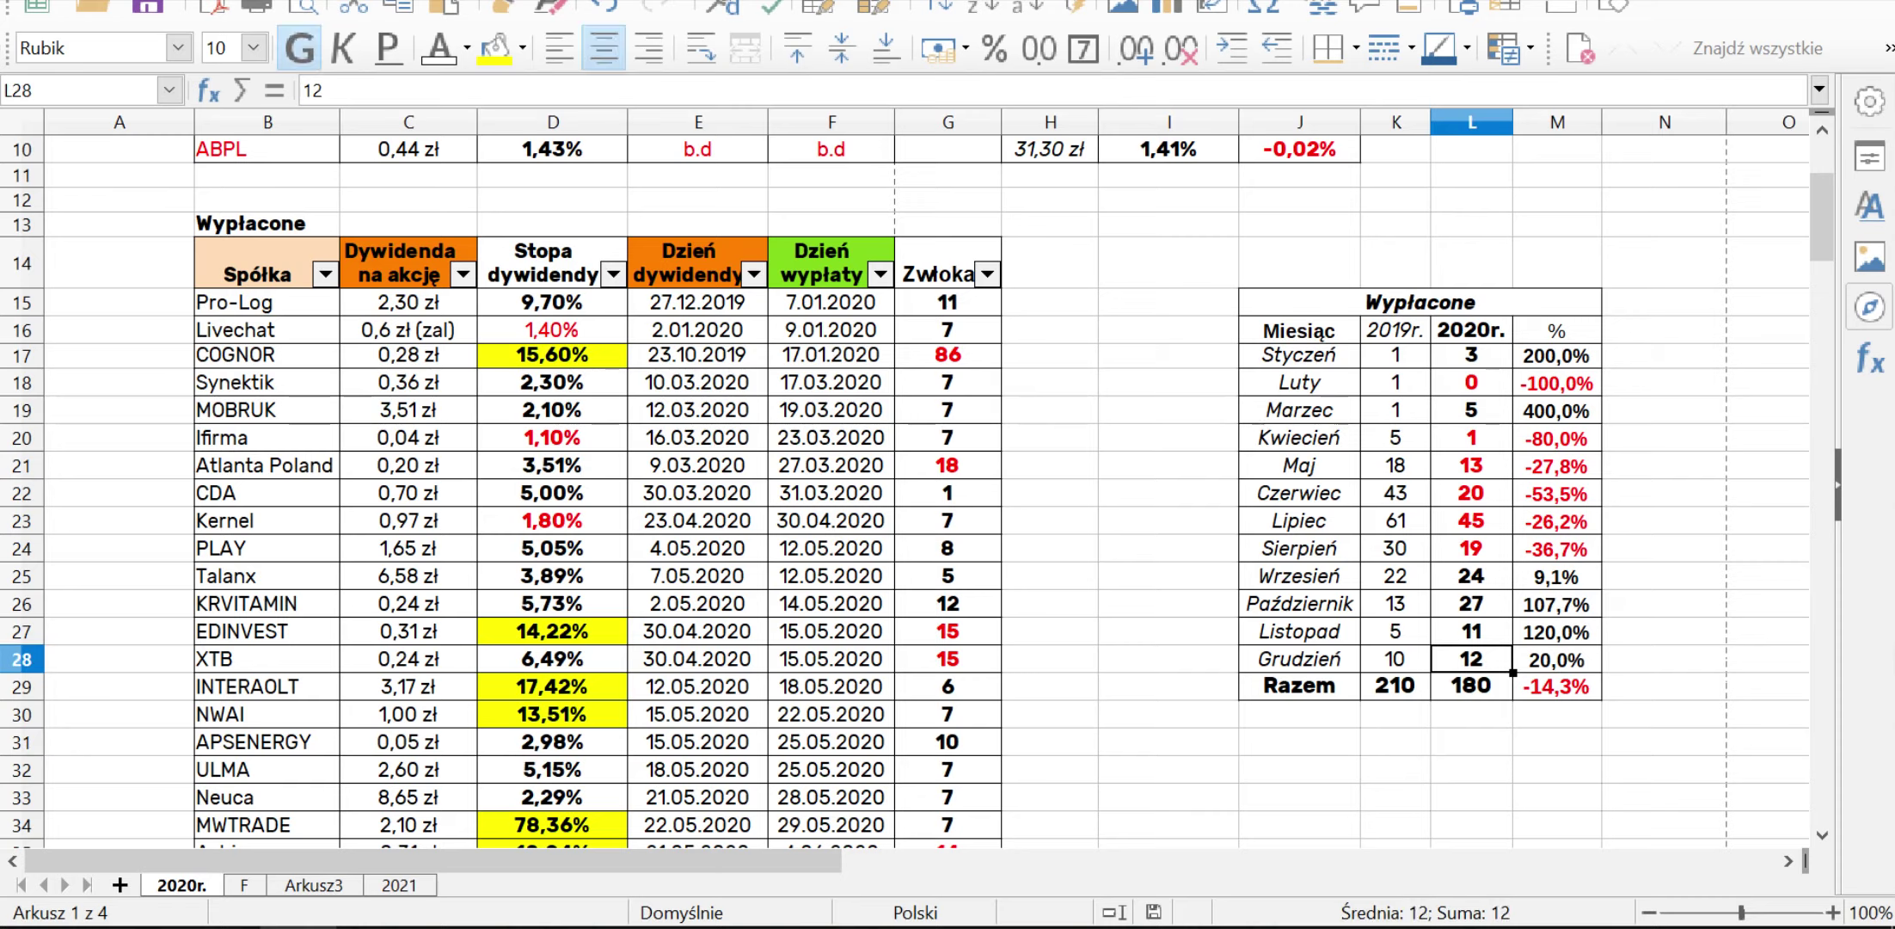
click(1395, 659)
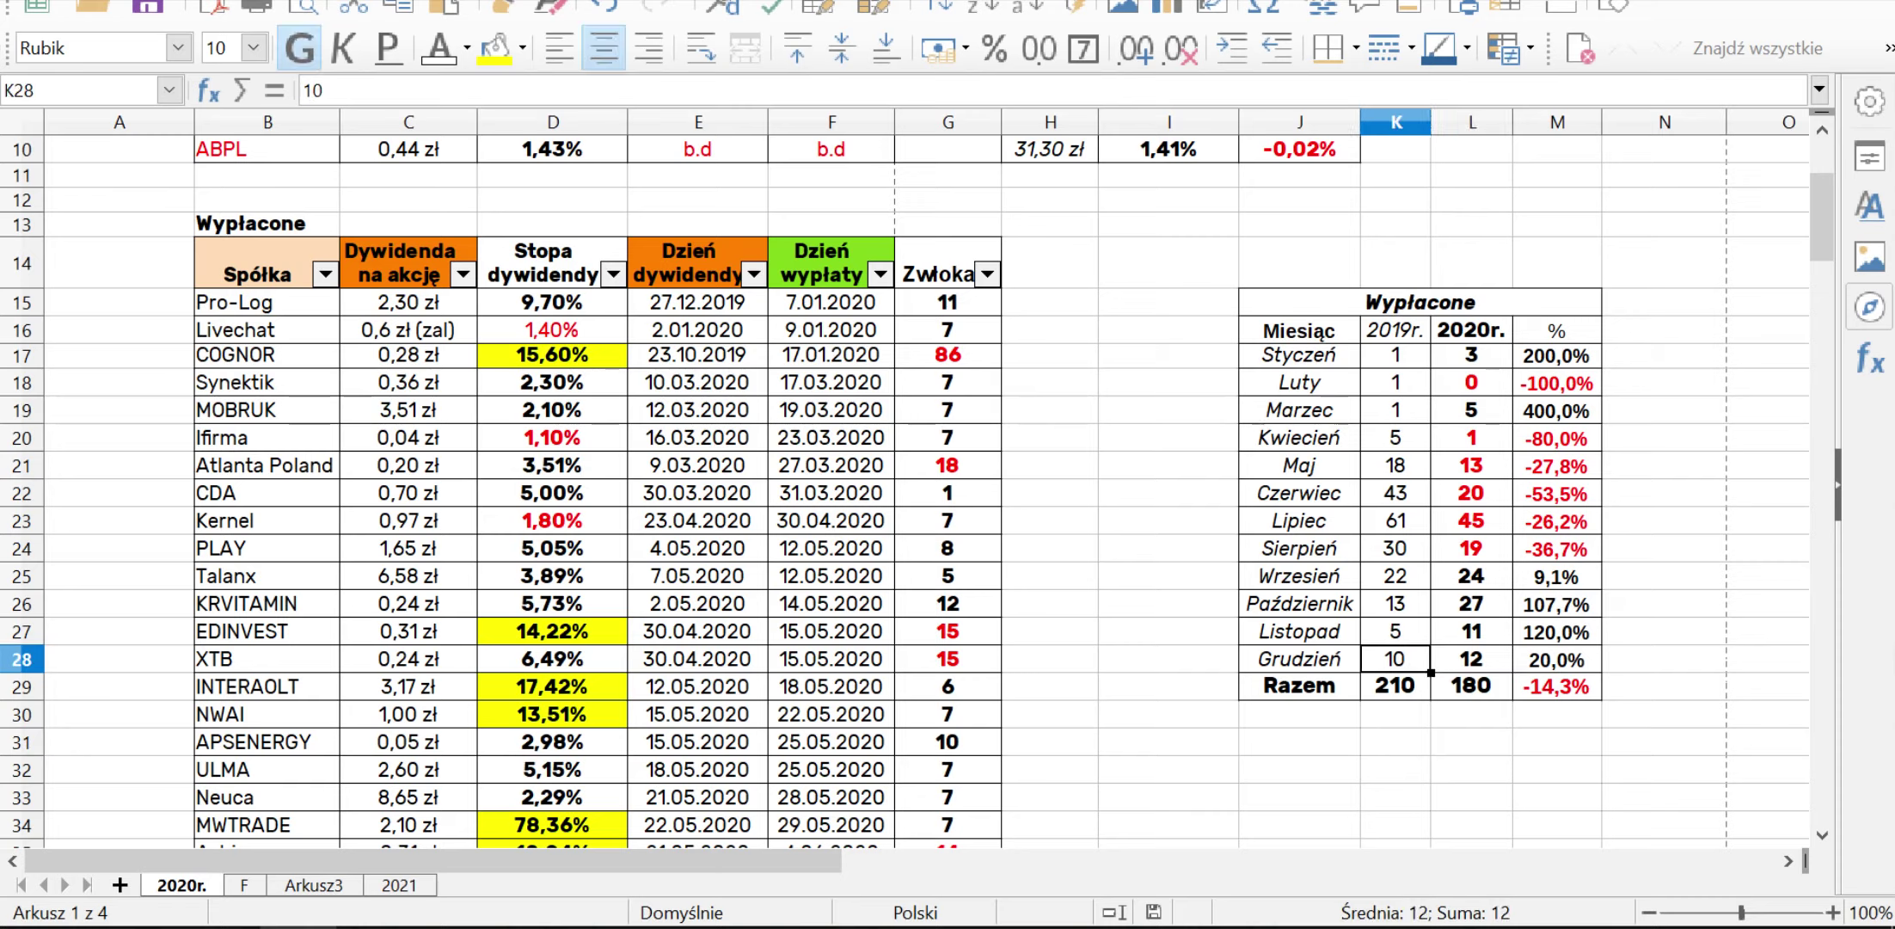
click(1471, 660)
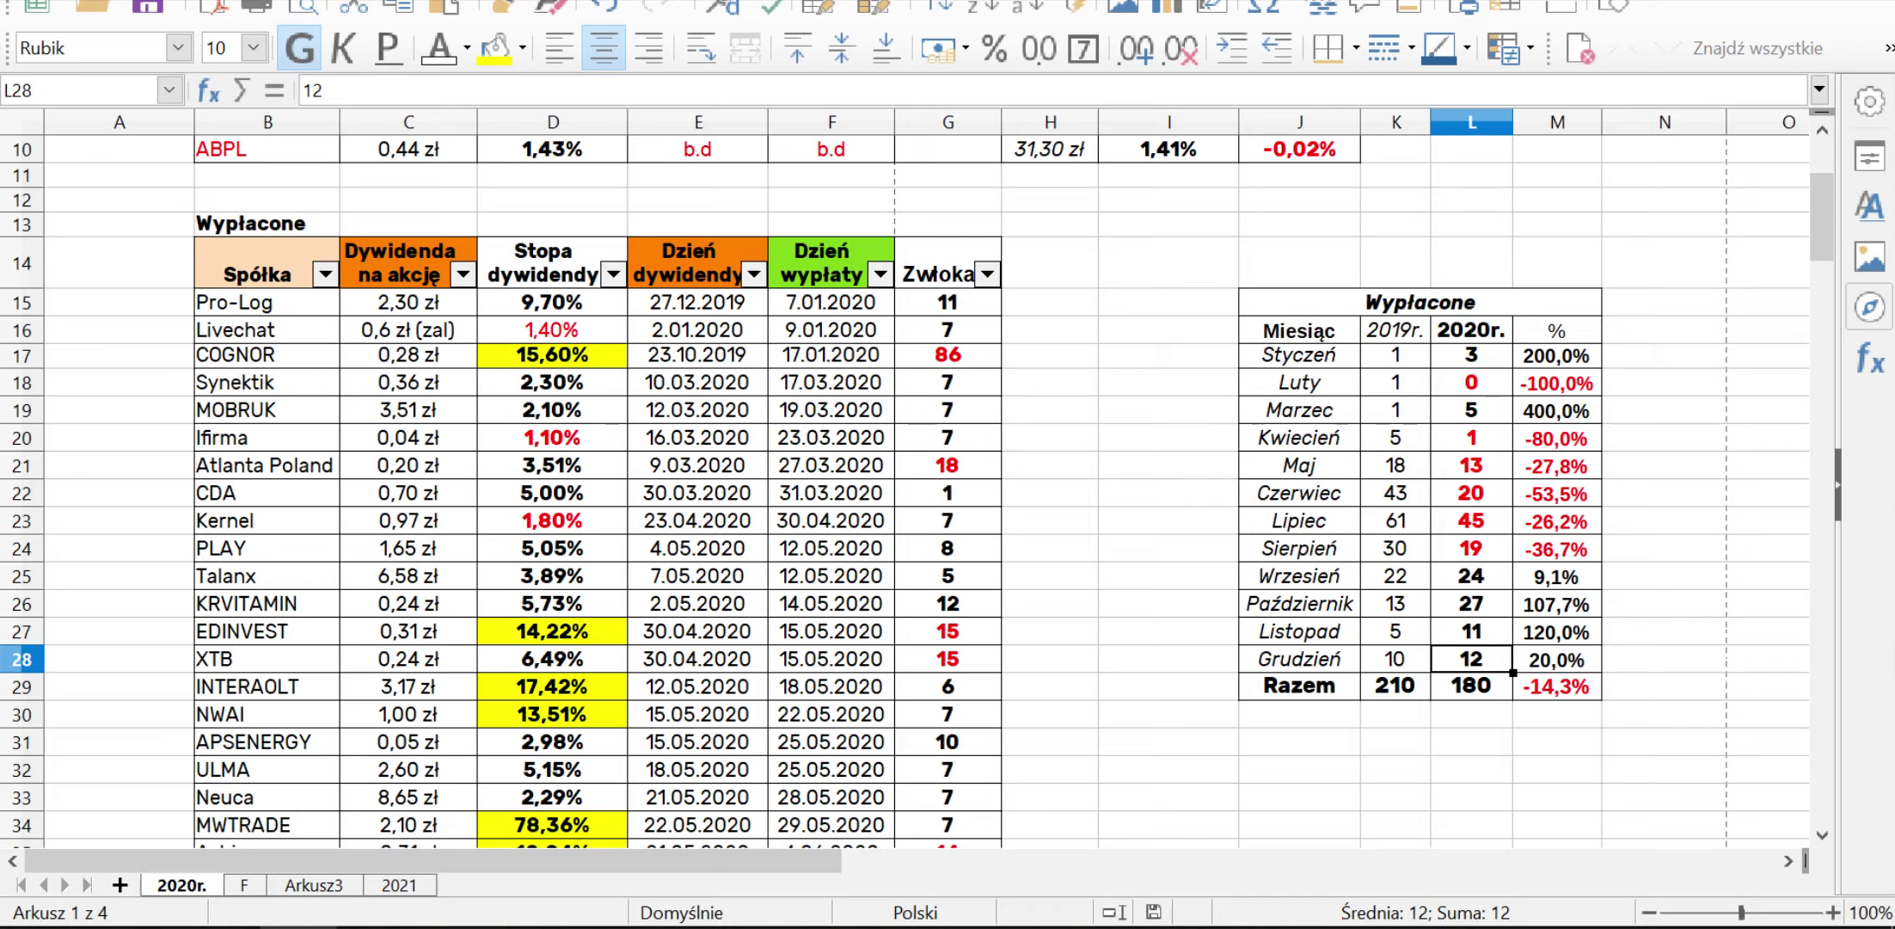
click(1557, 687)
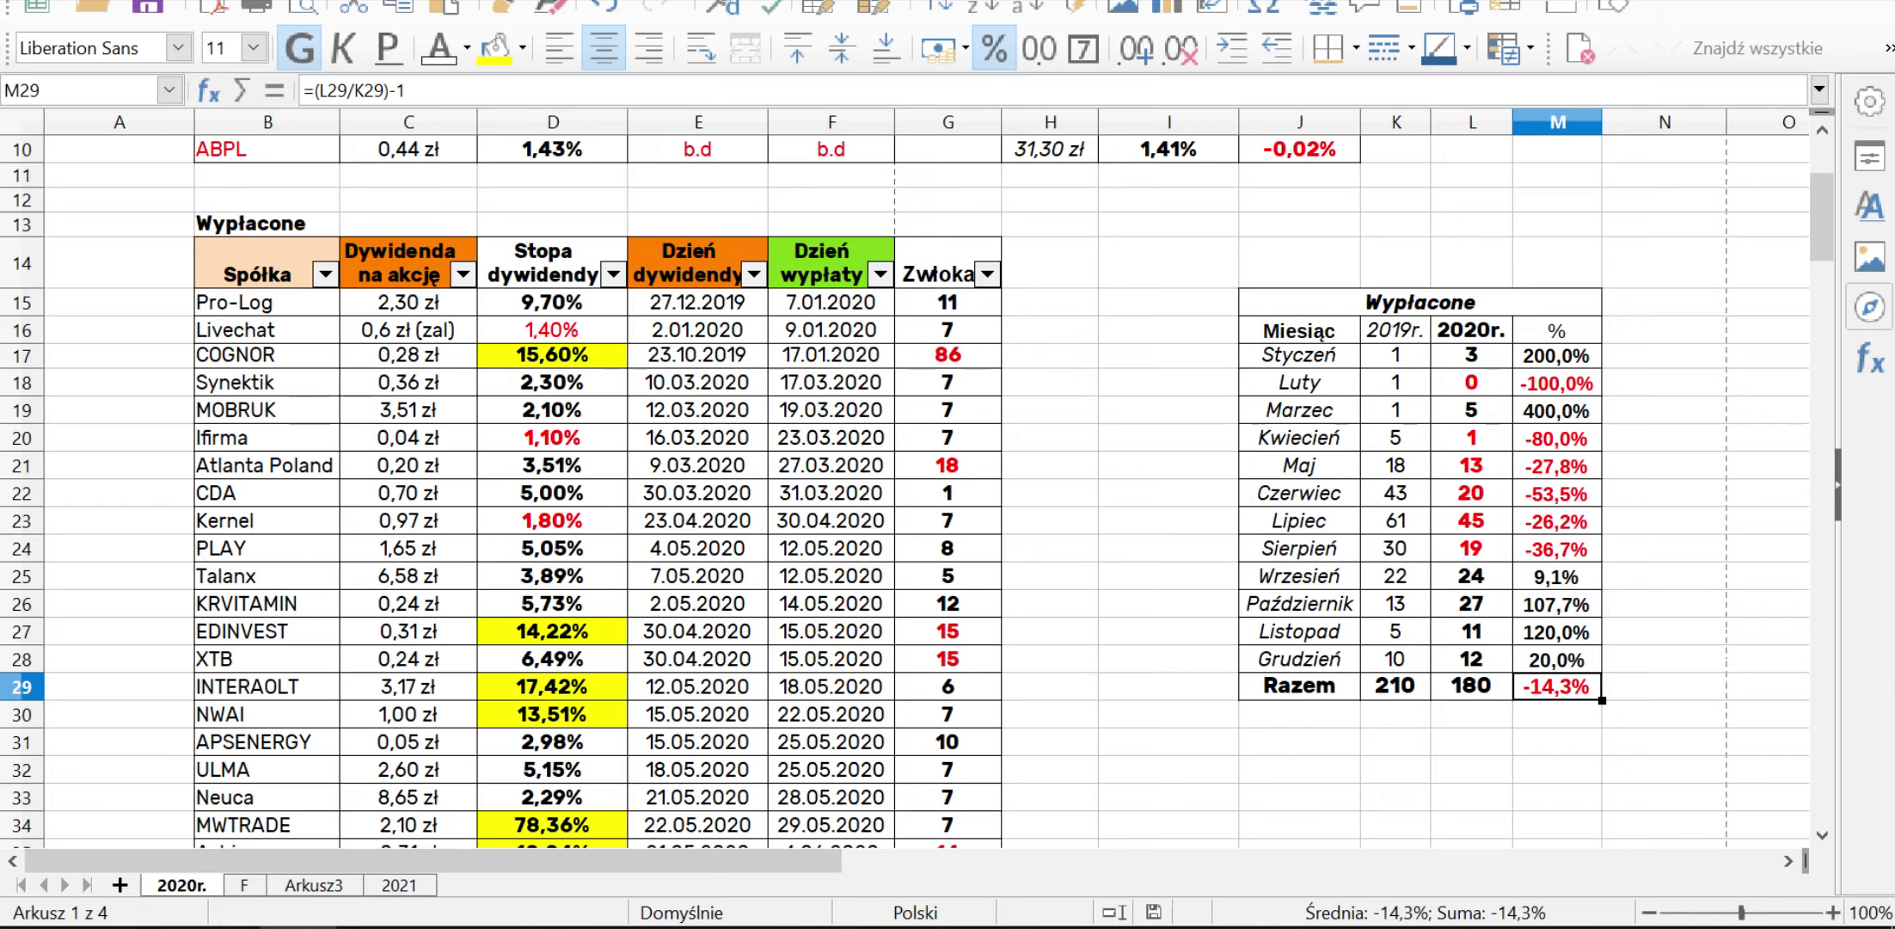
click(1299, 742)
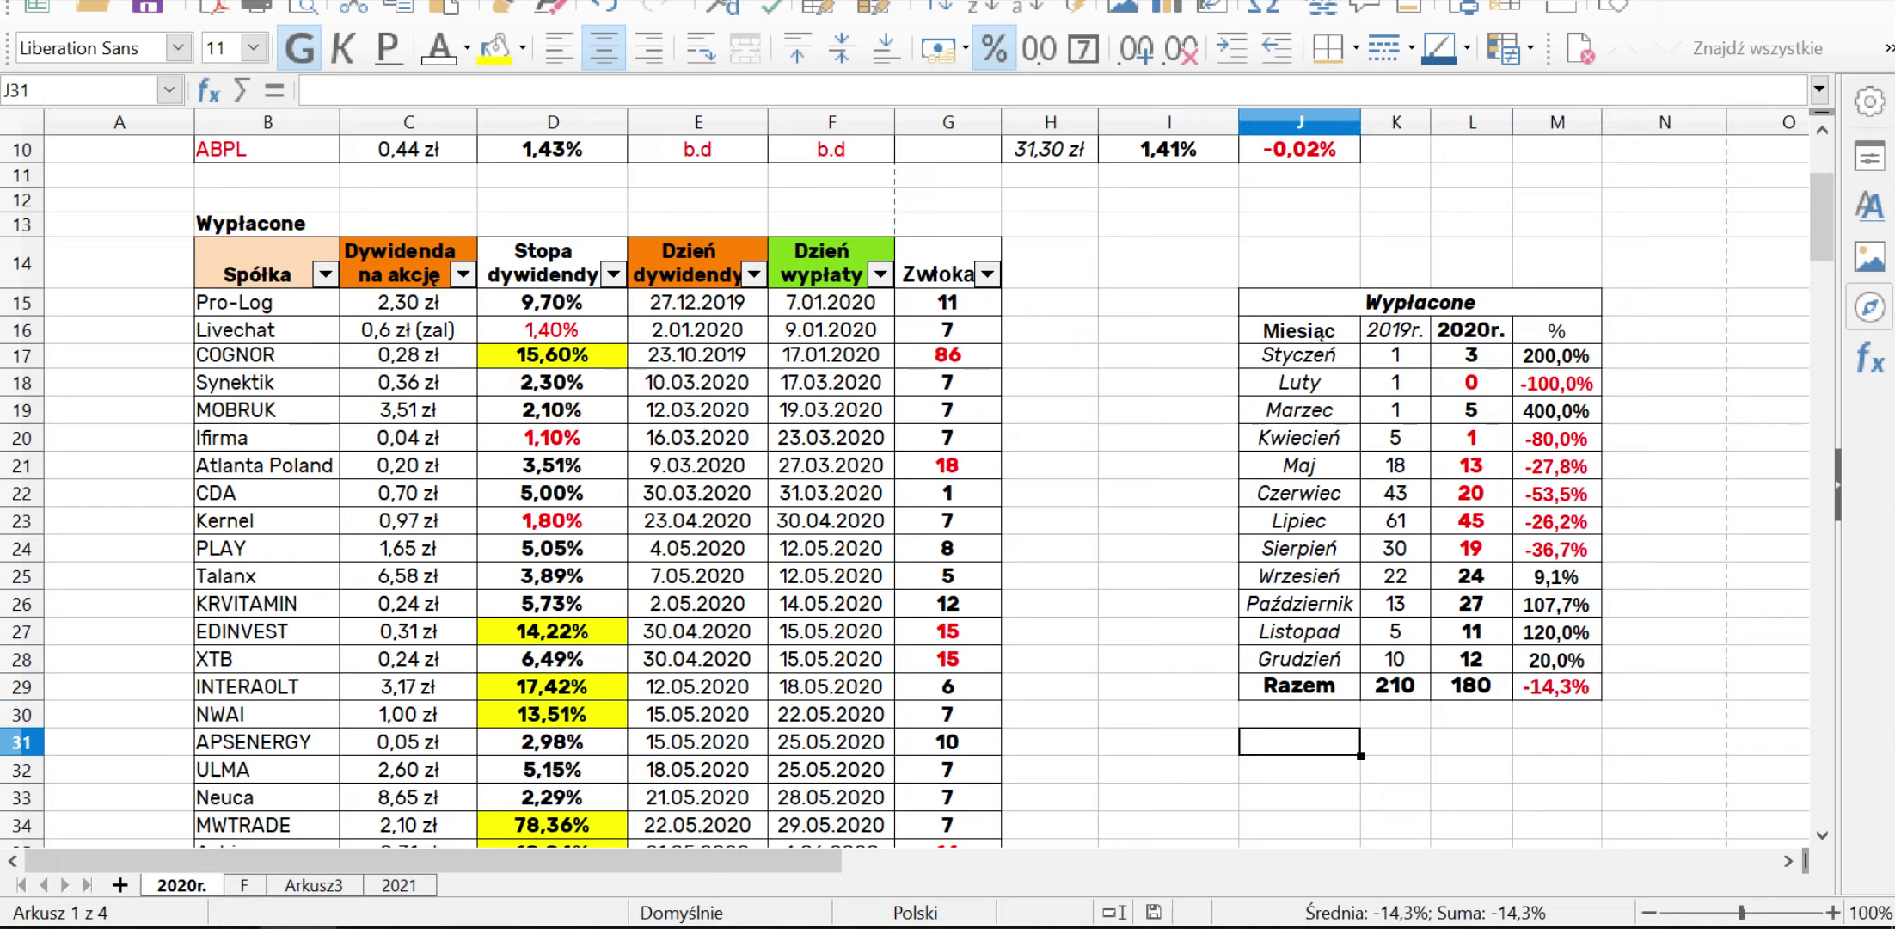
click(1168, 742)
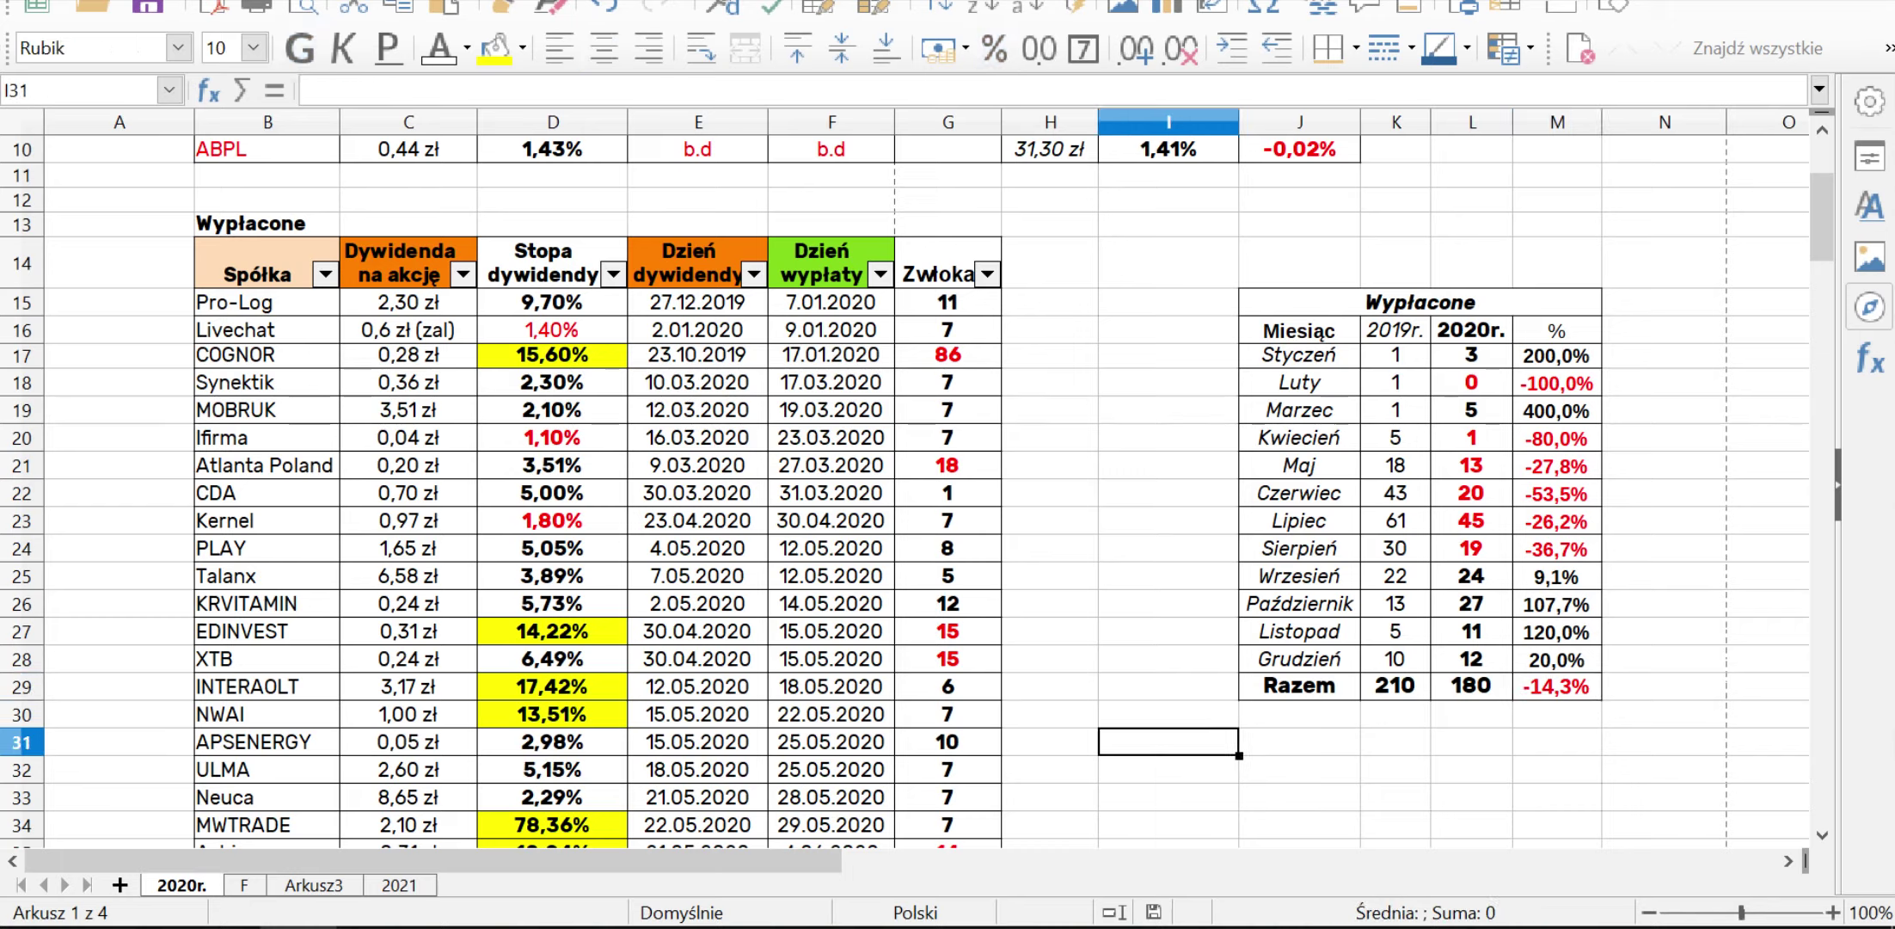
key(Down)
key(Up)
key(Down)
key(Up)
key(Down)
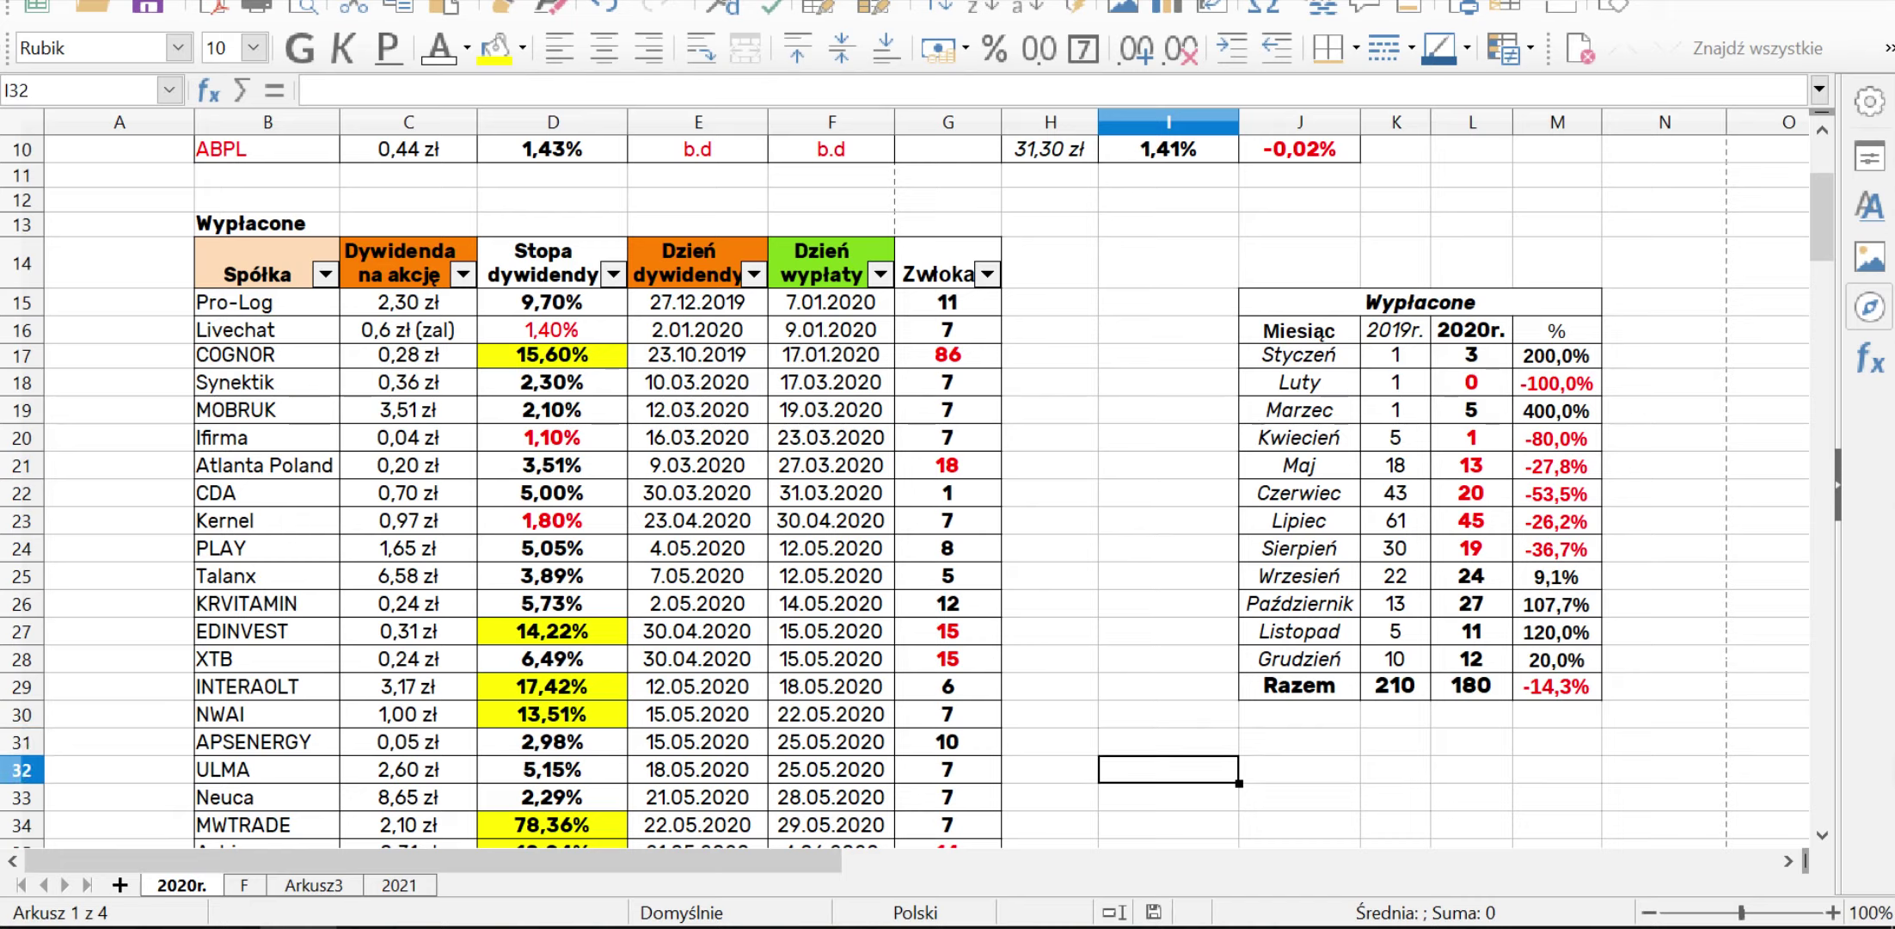
key(Up)
key(Down)
key(Up)
key(Up)
key(Down)
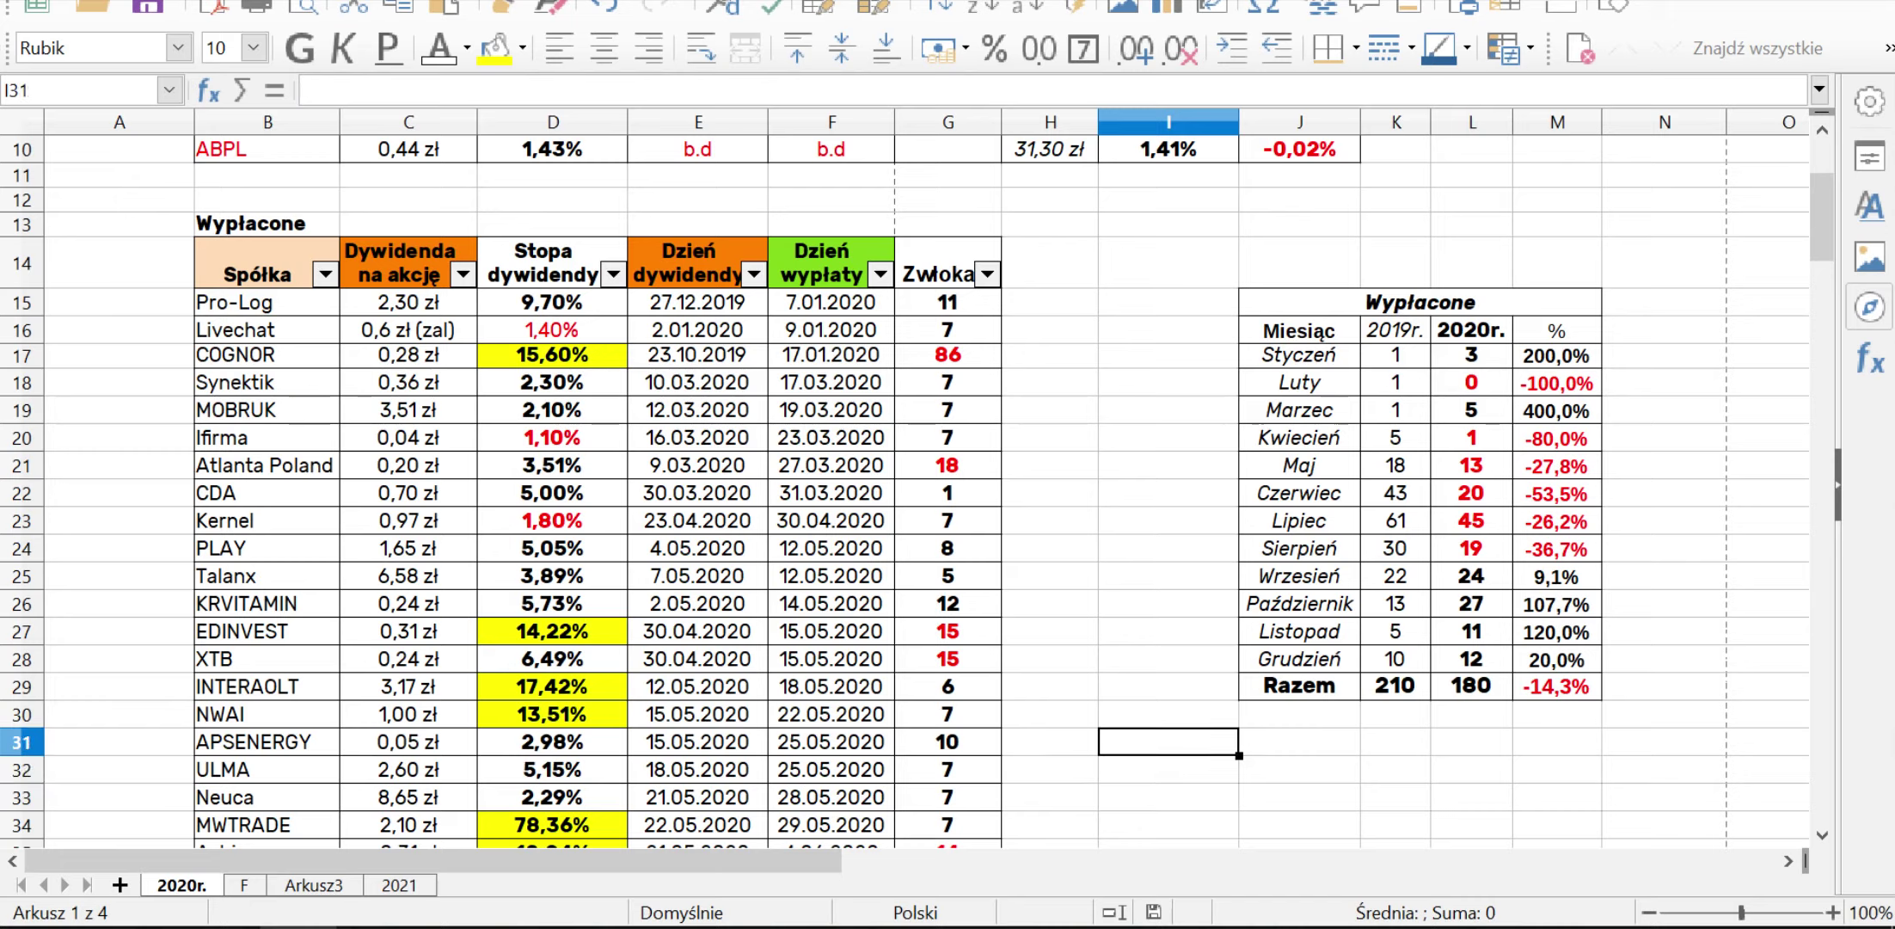
key(Down)
key(Up)
key(Down)
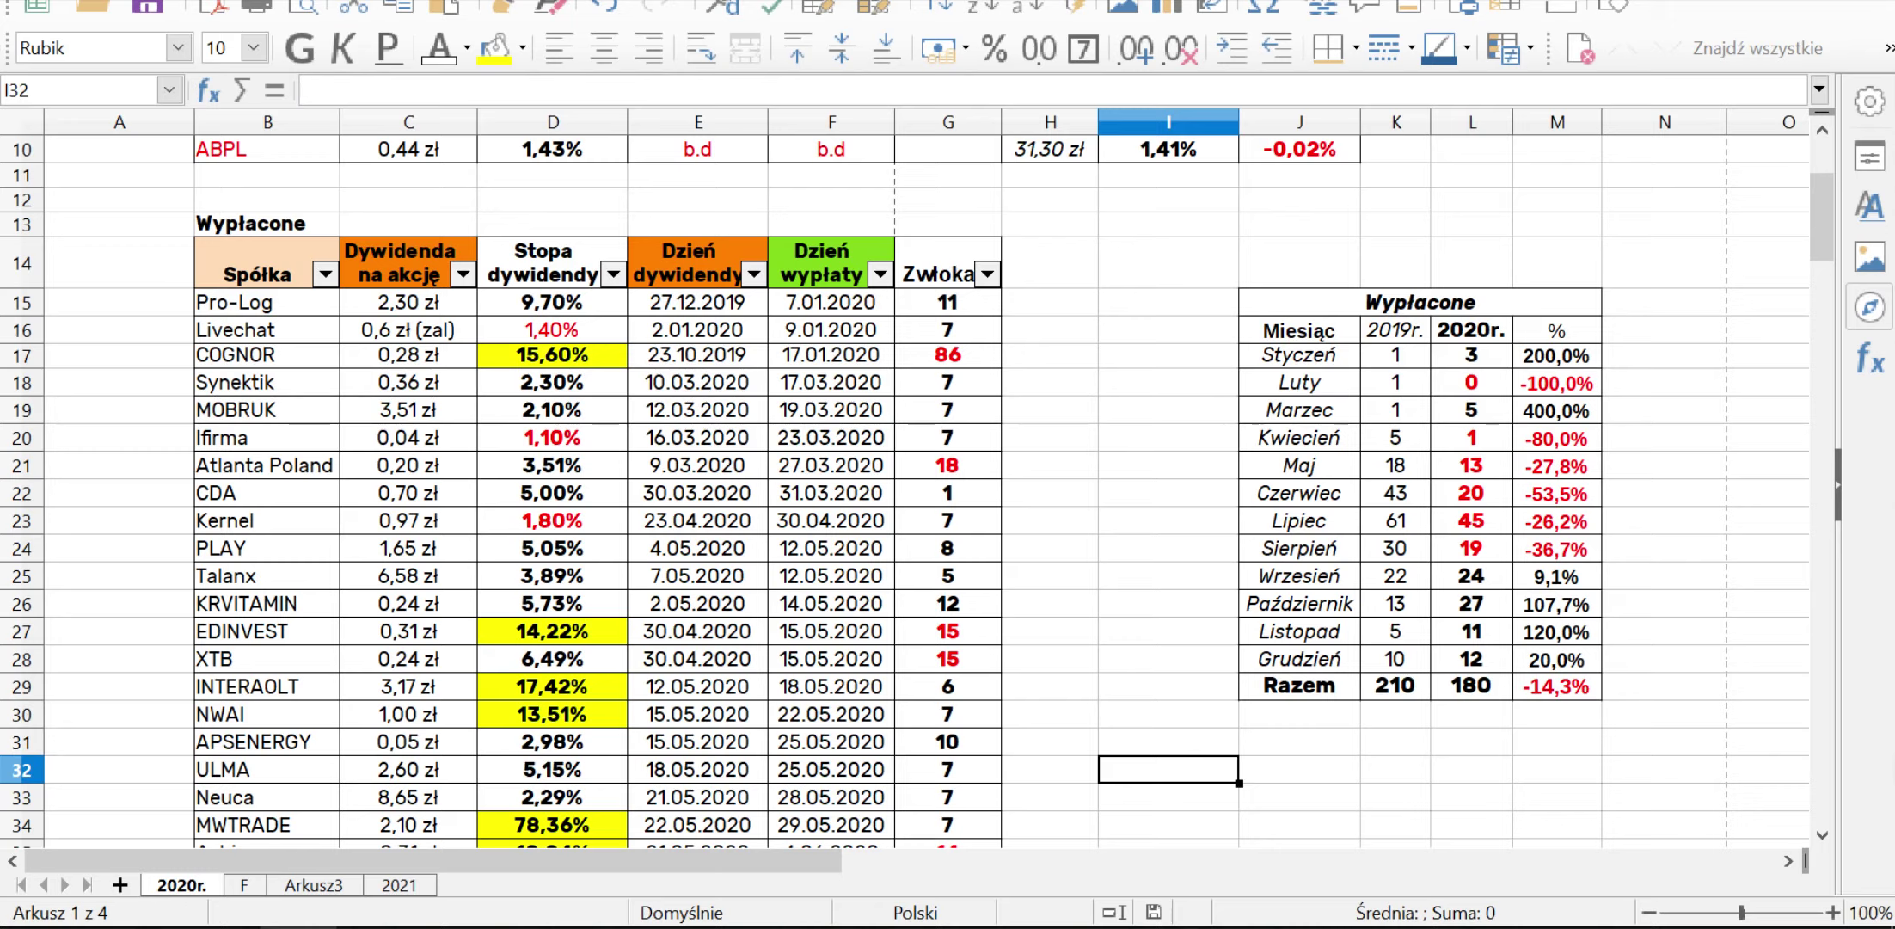
key(Down)
key(Up)
key(Up)
key(Down)
click(1167, 714)
drag(1167, 742, 1167, 770)
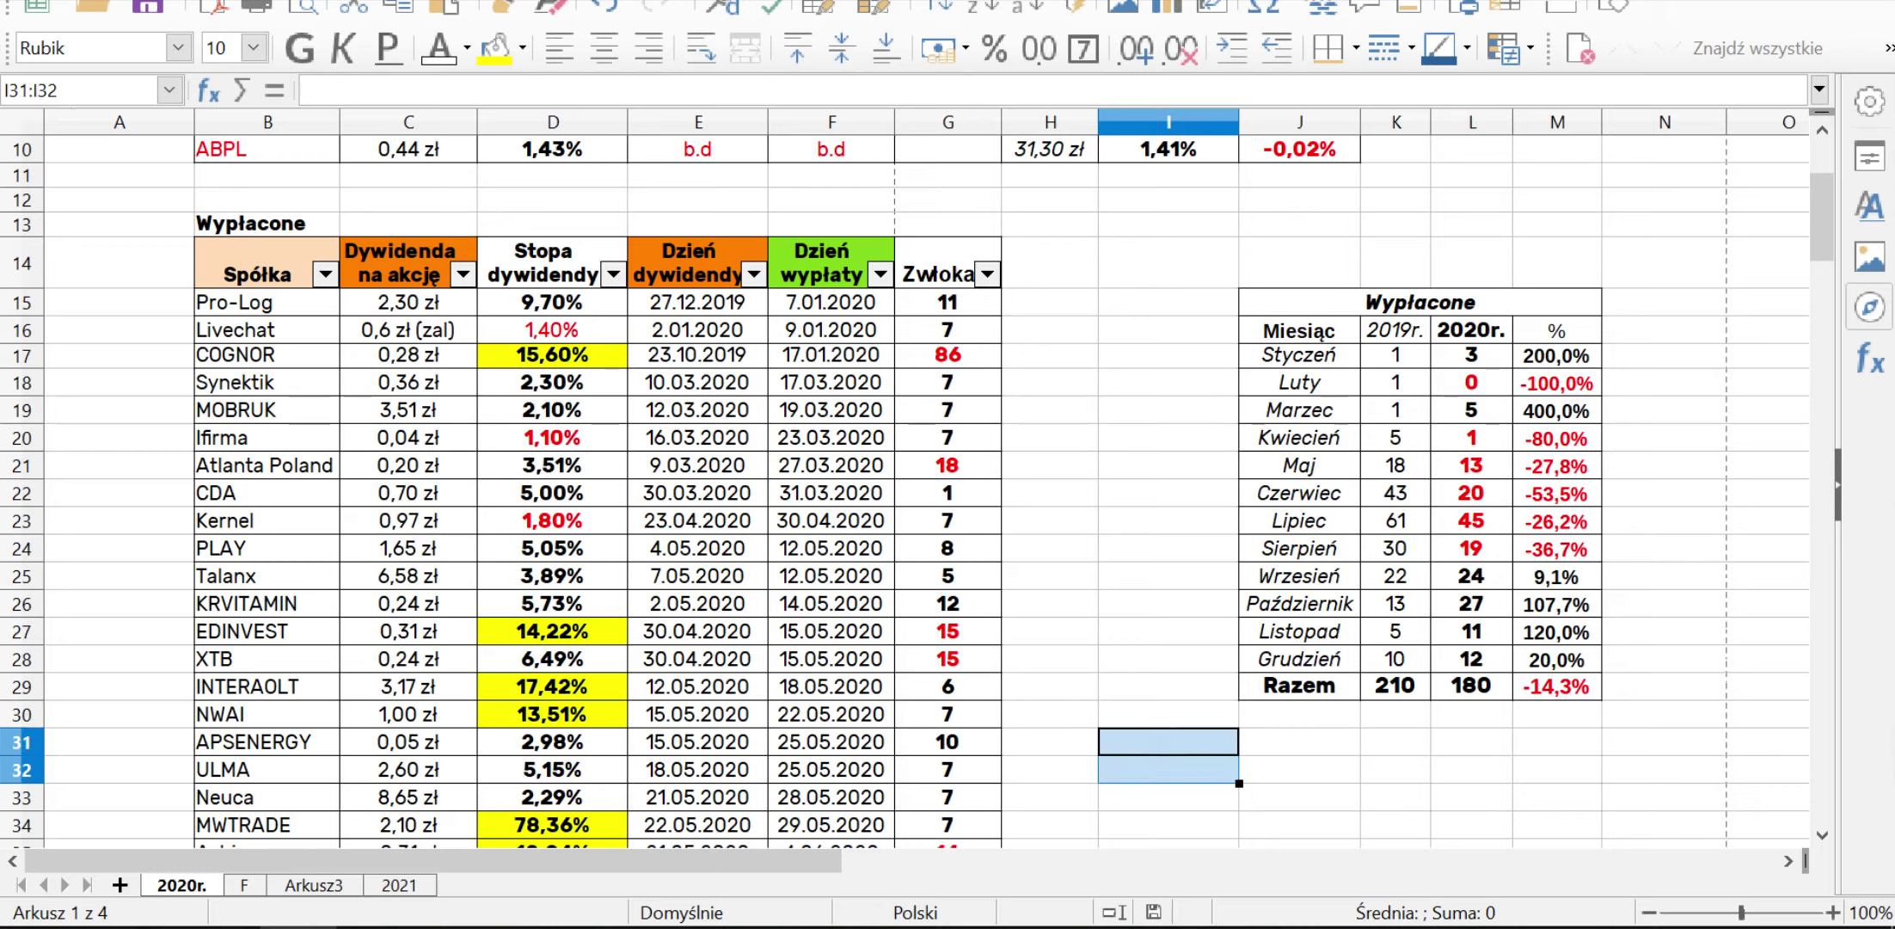
click(1167, 797)
click(1168, 742)
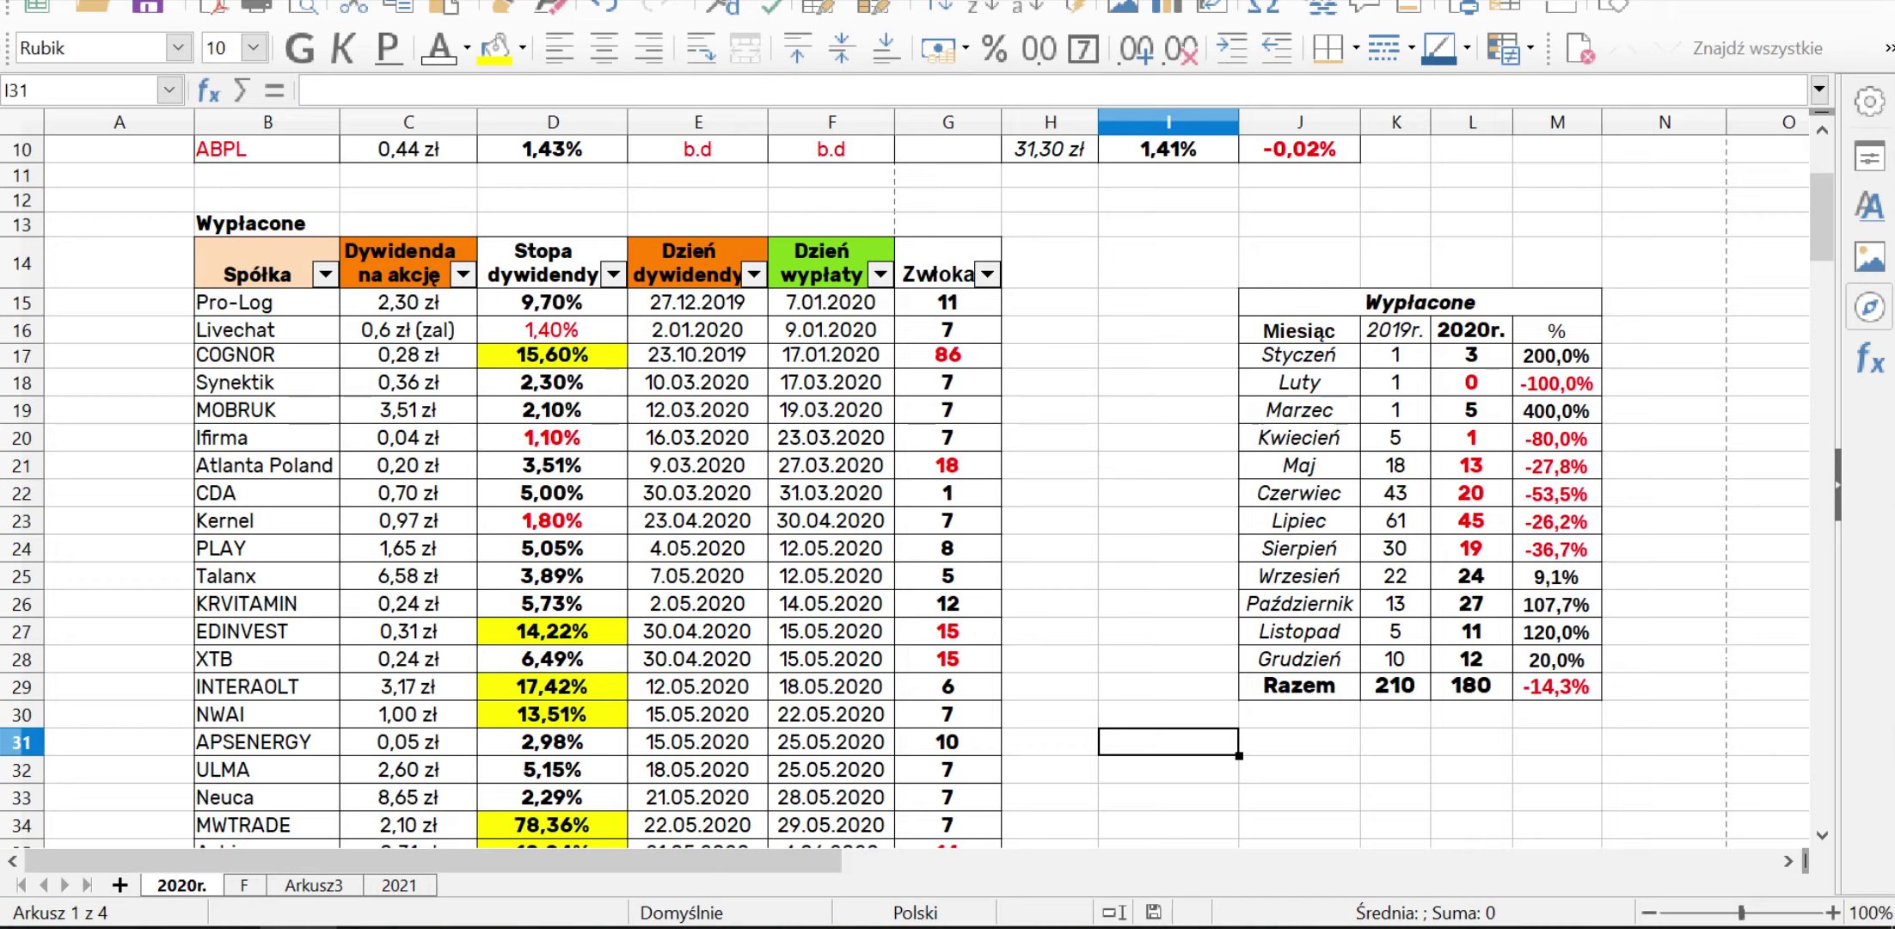
key(Up)
key(Down)
key(Down)
key(Up)
key(Up)
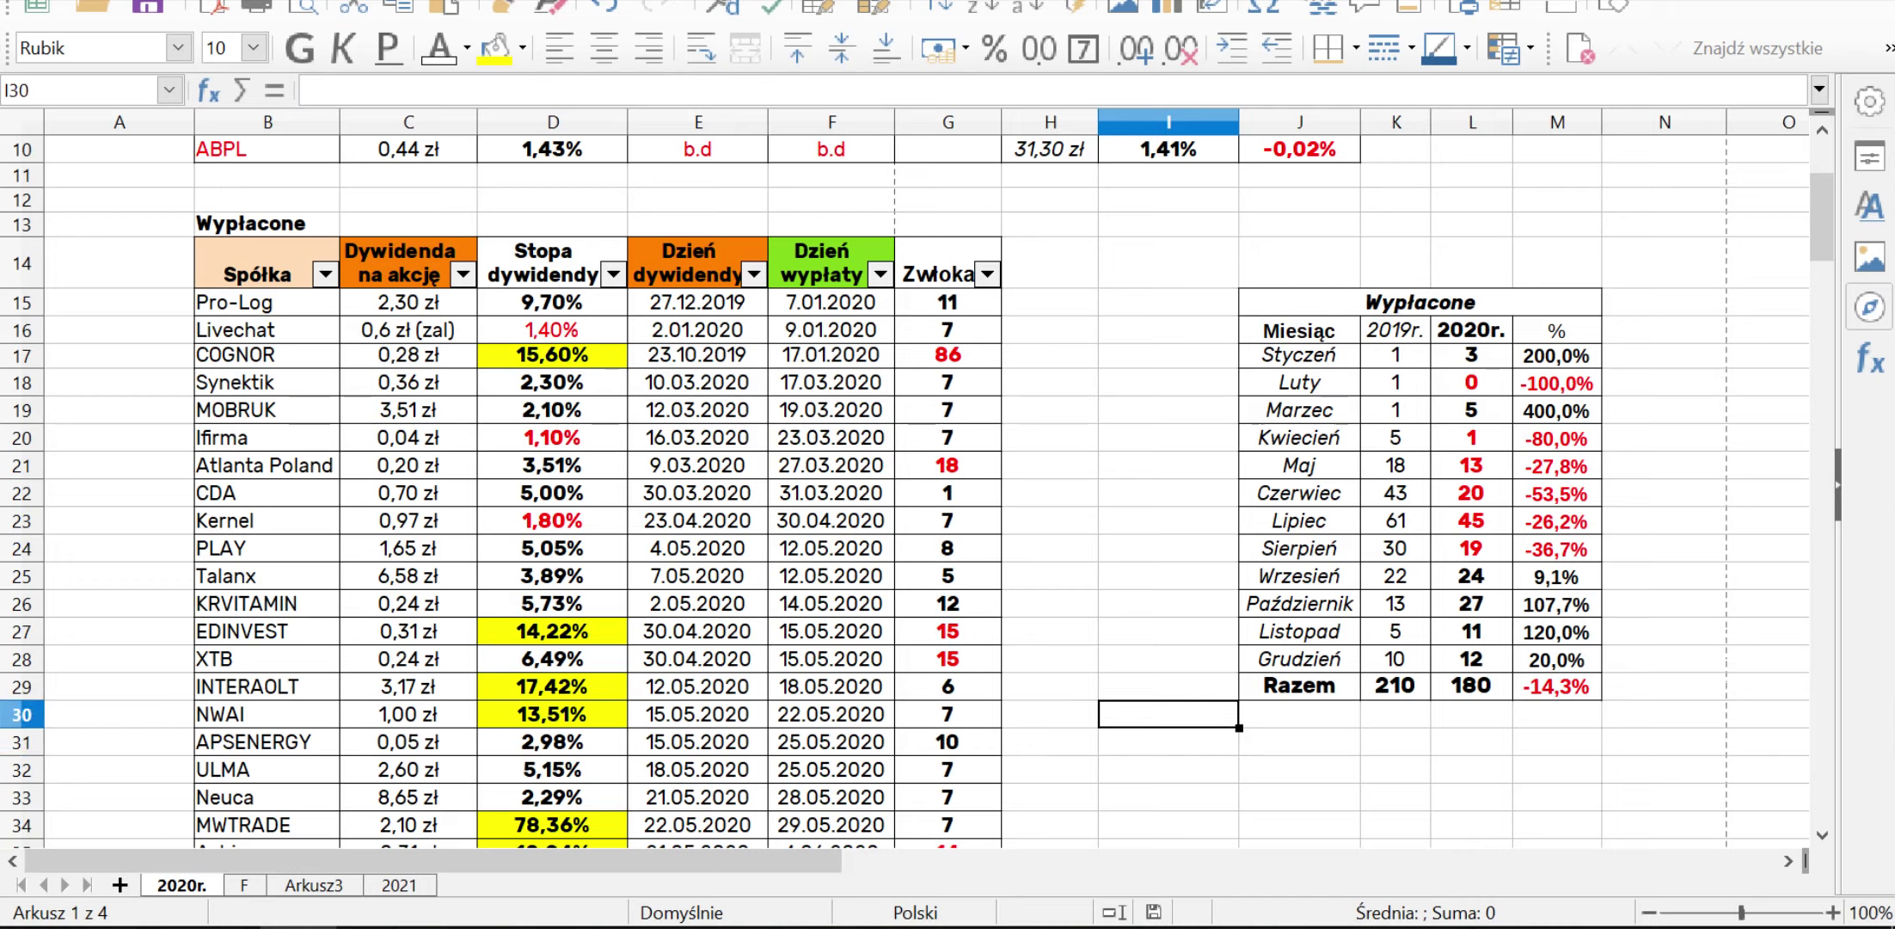
click(1167, 660)
click(1168, 576)
click(1050, 576)
drag(1050, 715, 1049, 742)
click(1168, 742)
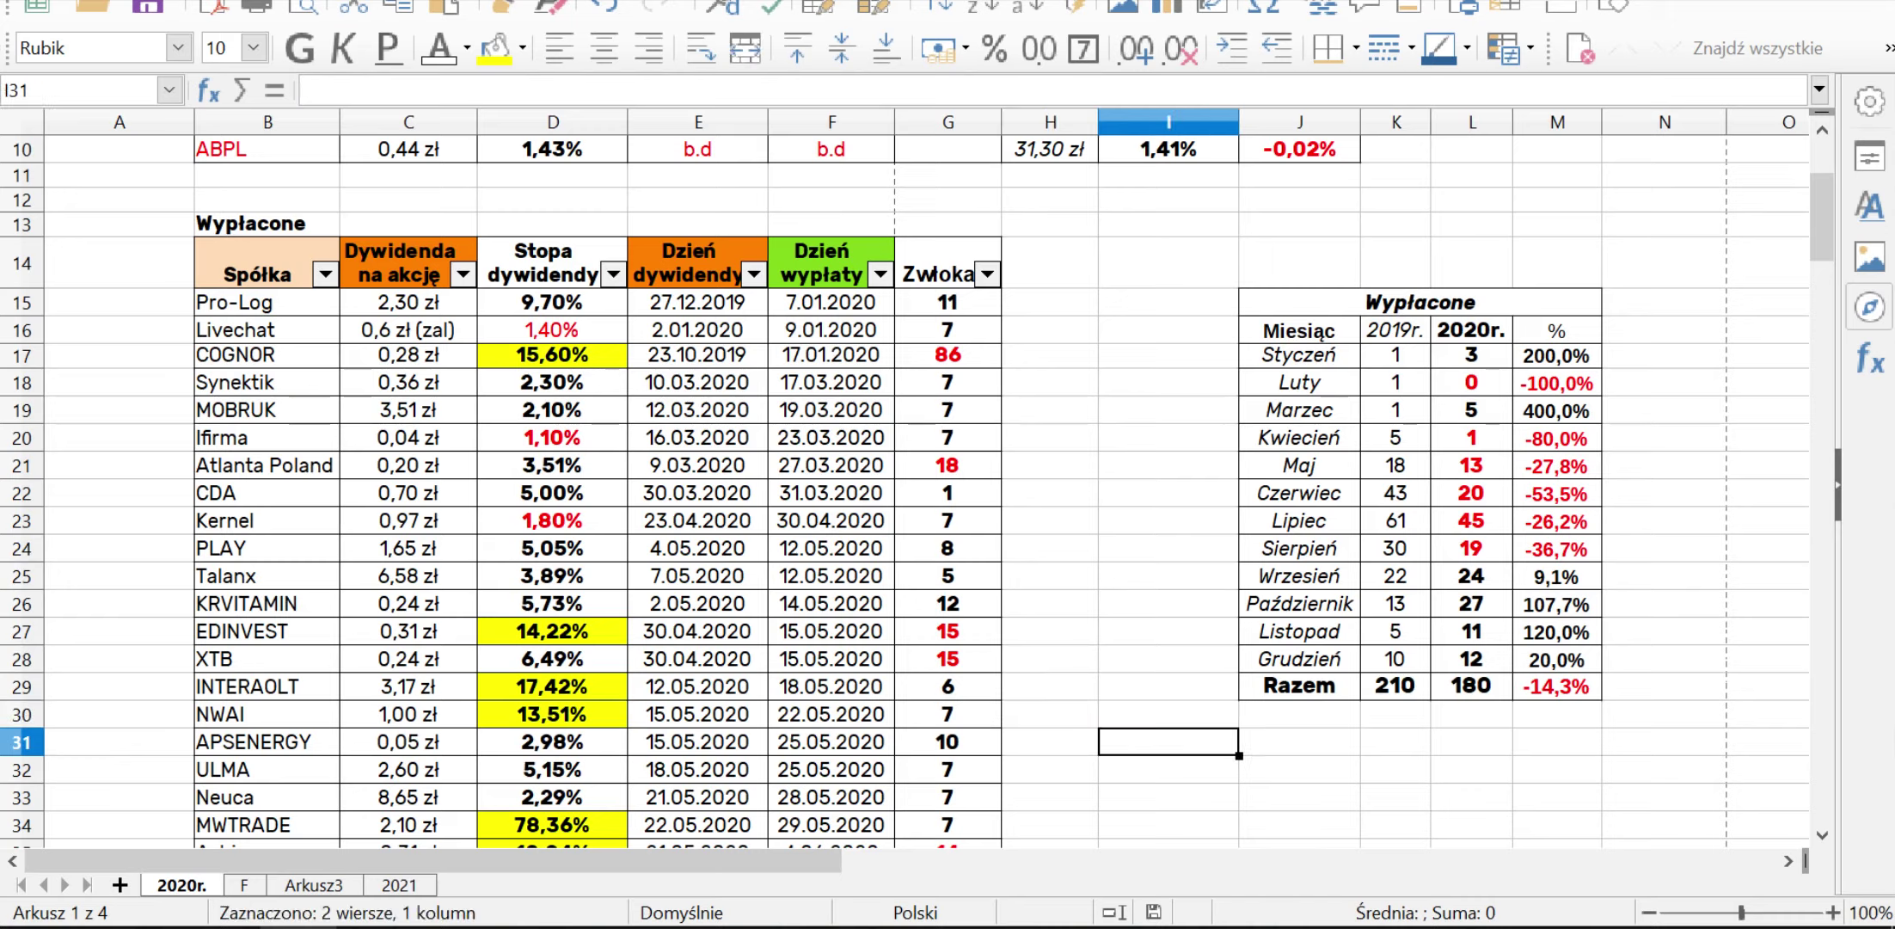
click(1168, 797)
click(1168, 742)
click(1050, 742)
click(1168, 769)
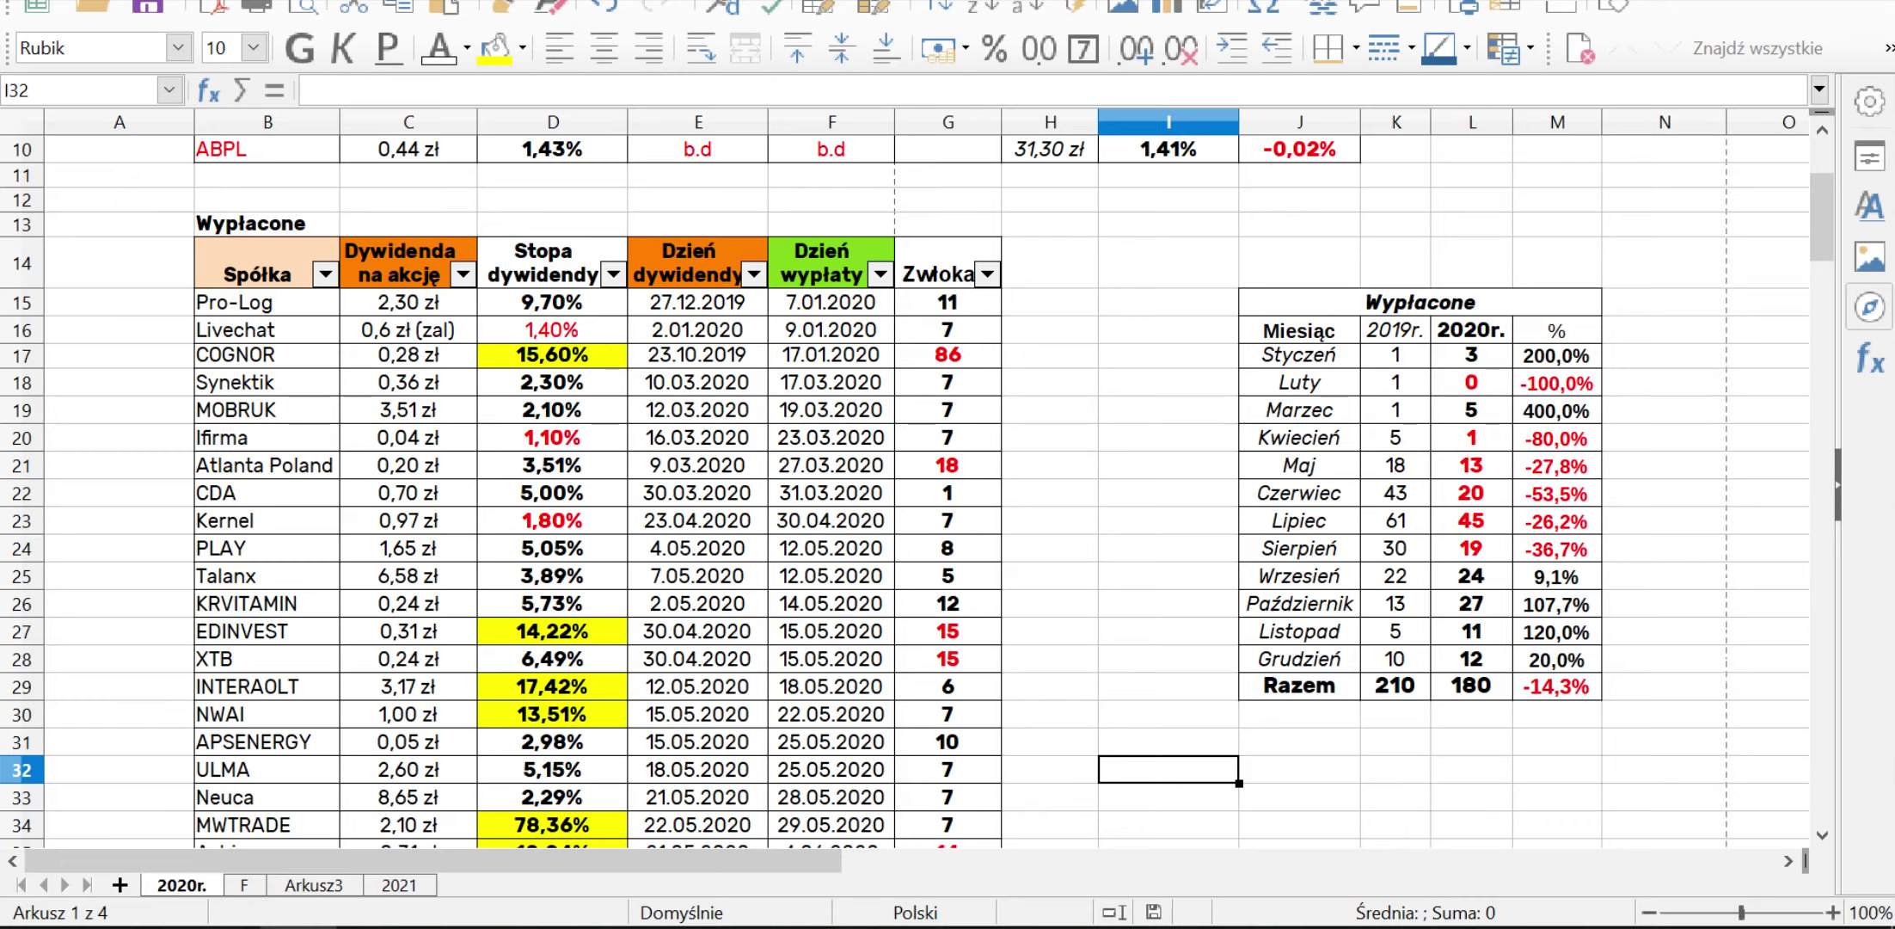
key(Up)
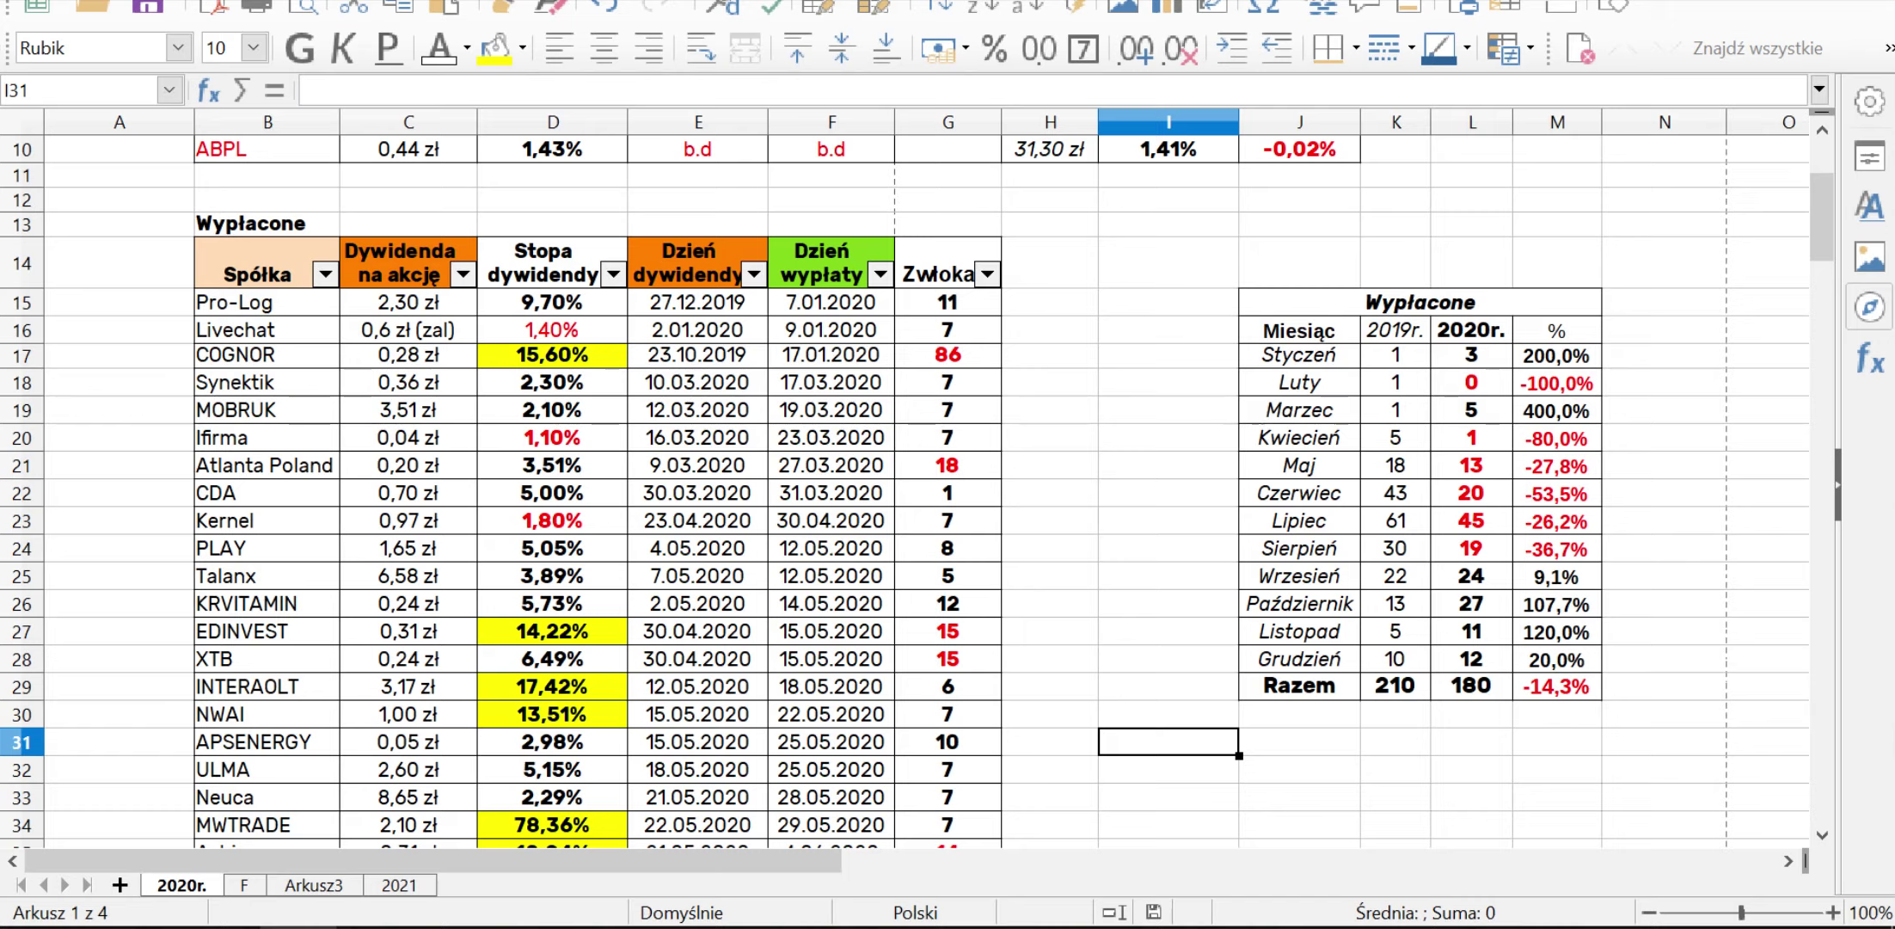
key(Down)
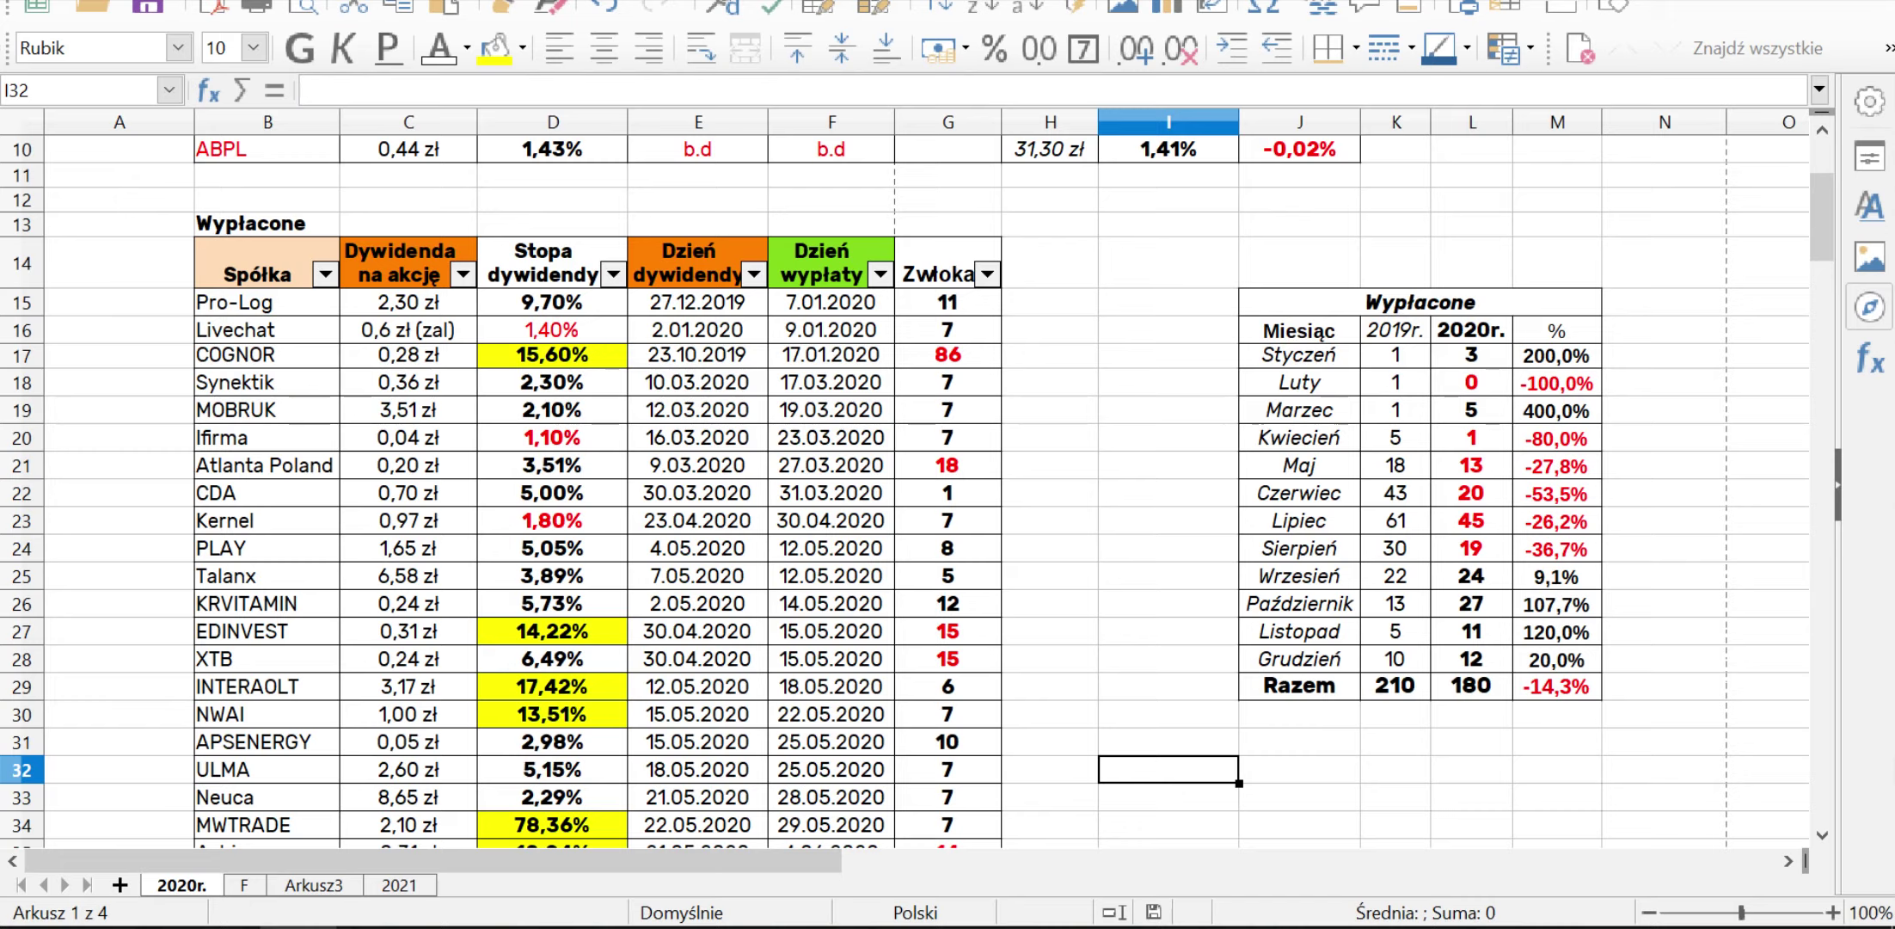
key(Right)
key(Up)
key(Left)
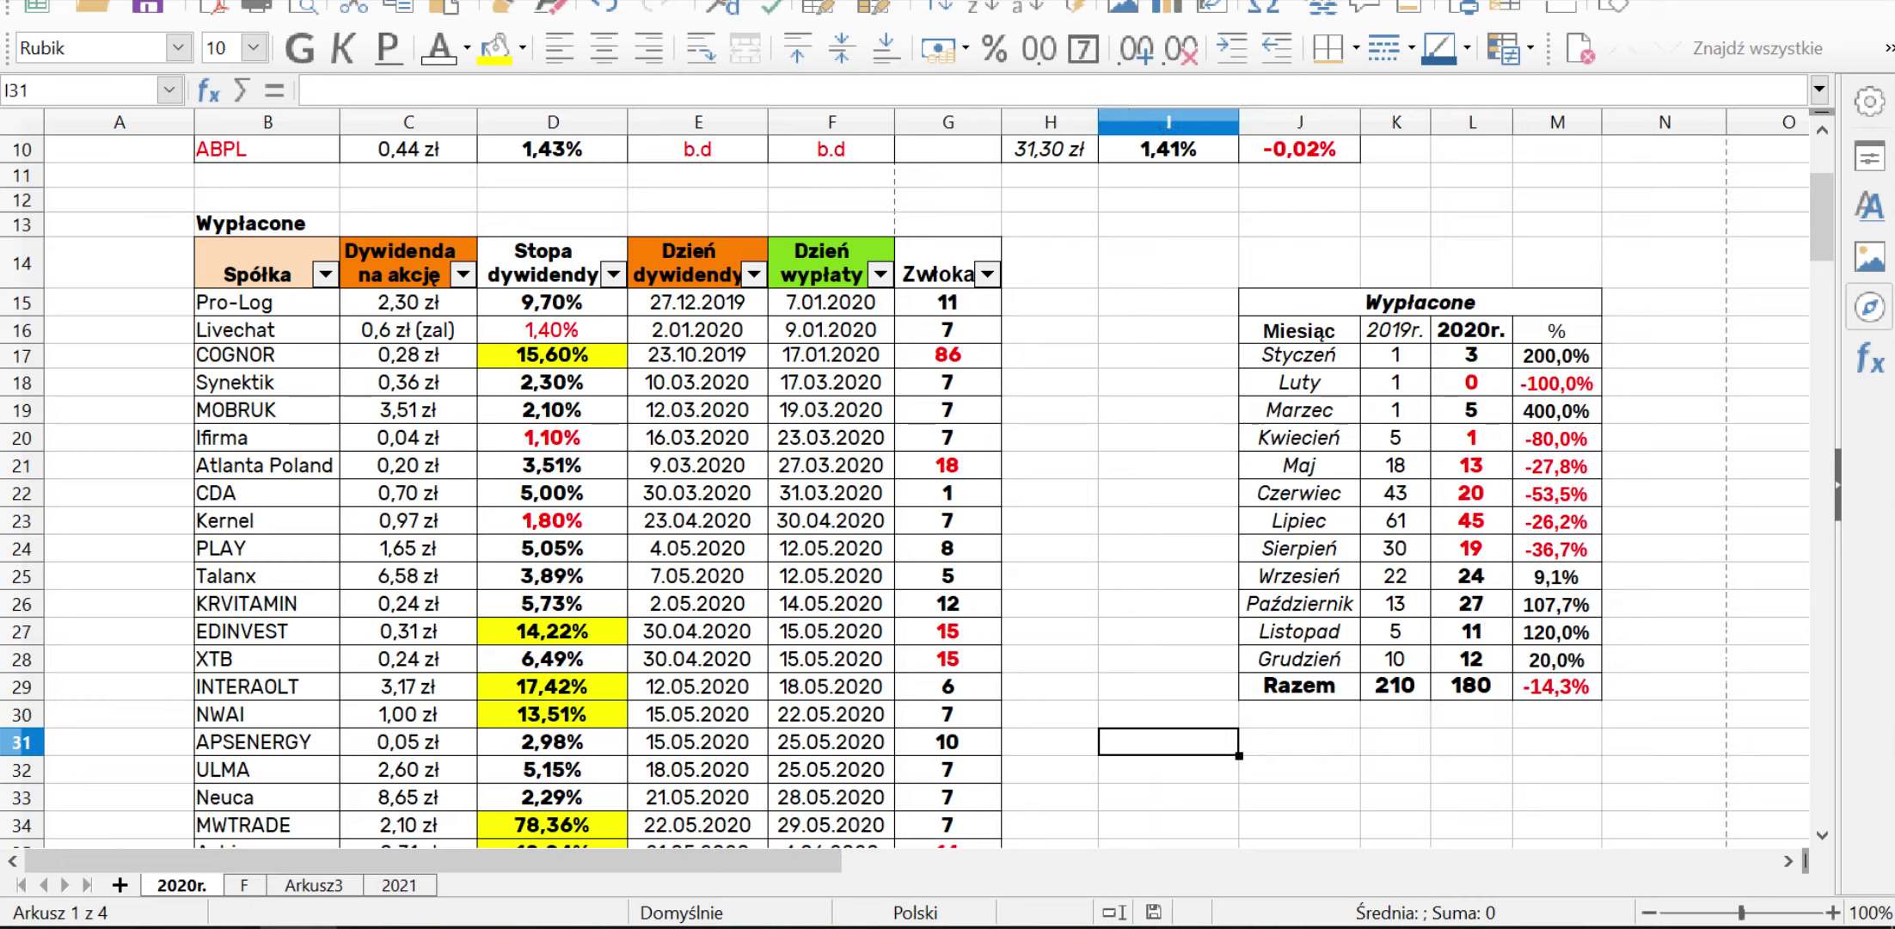
key(Down)
key(Up)
key(Down)
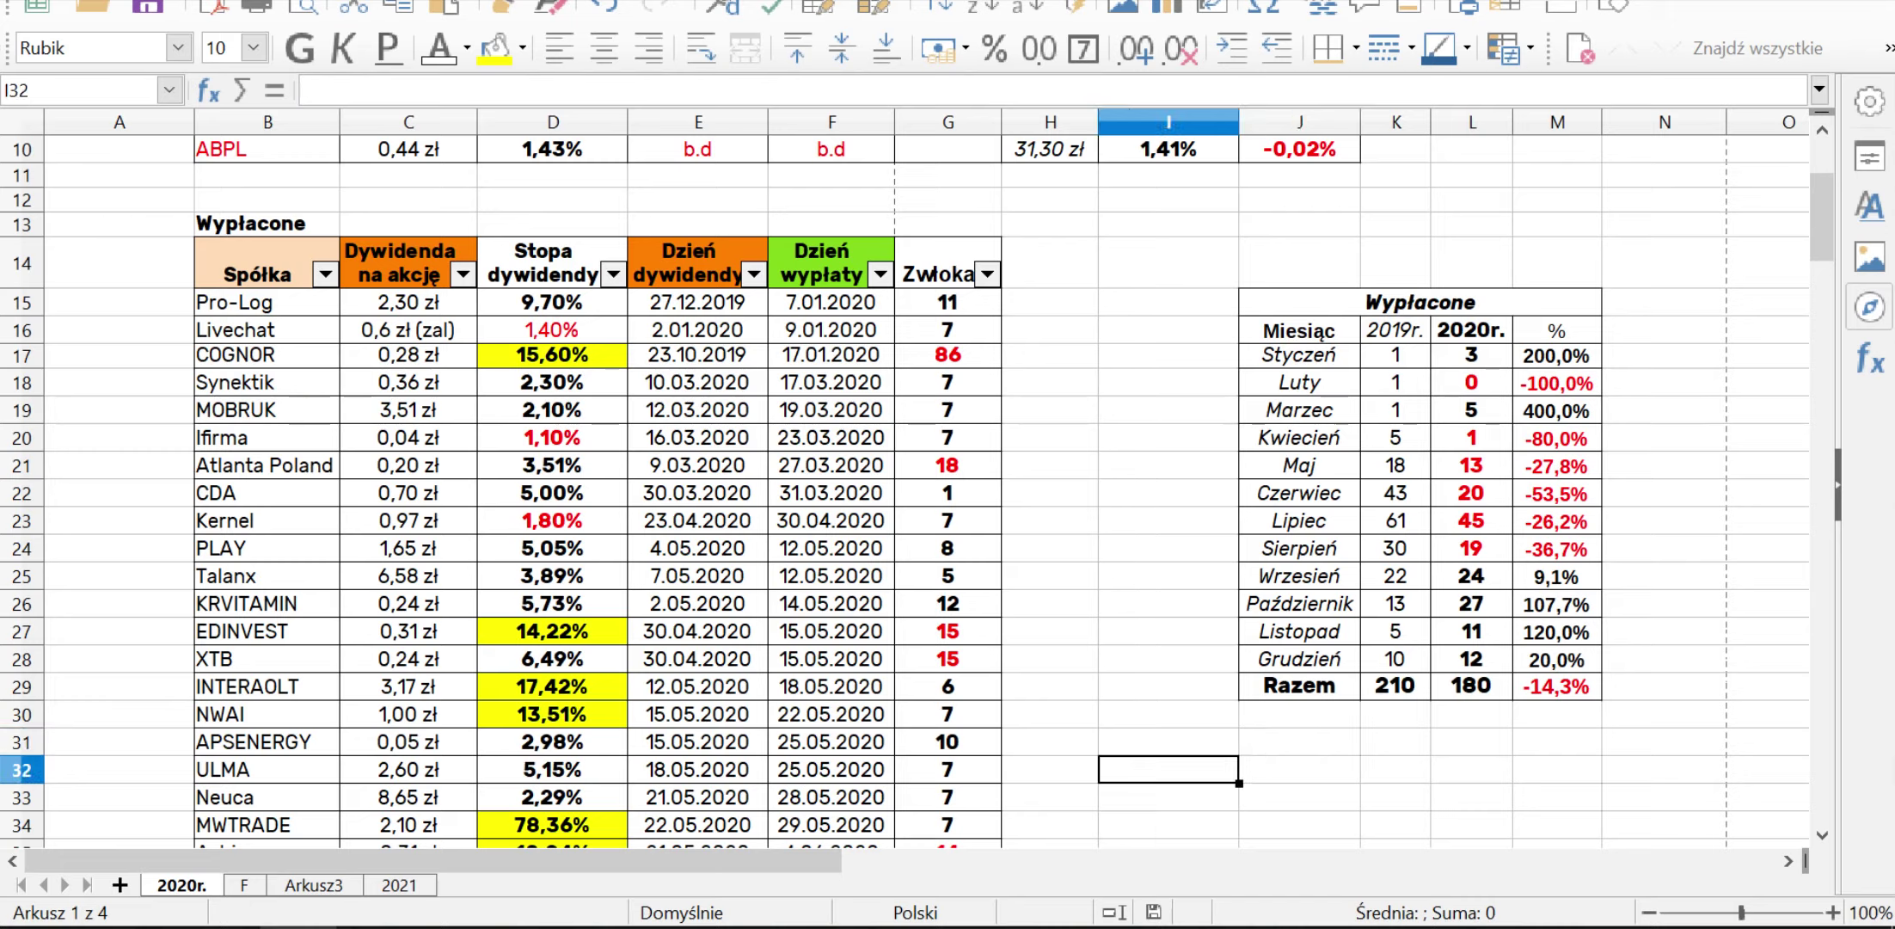
key(Up)
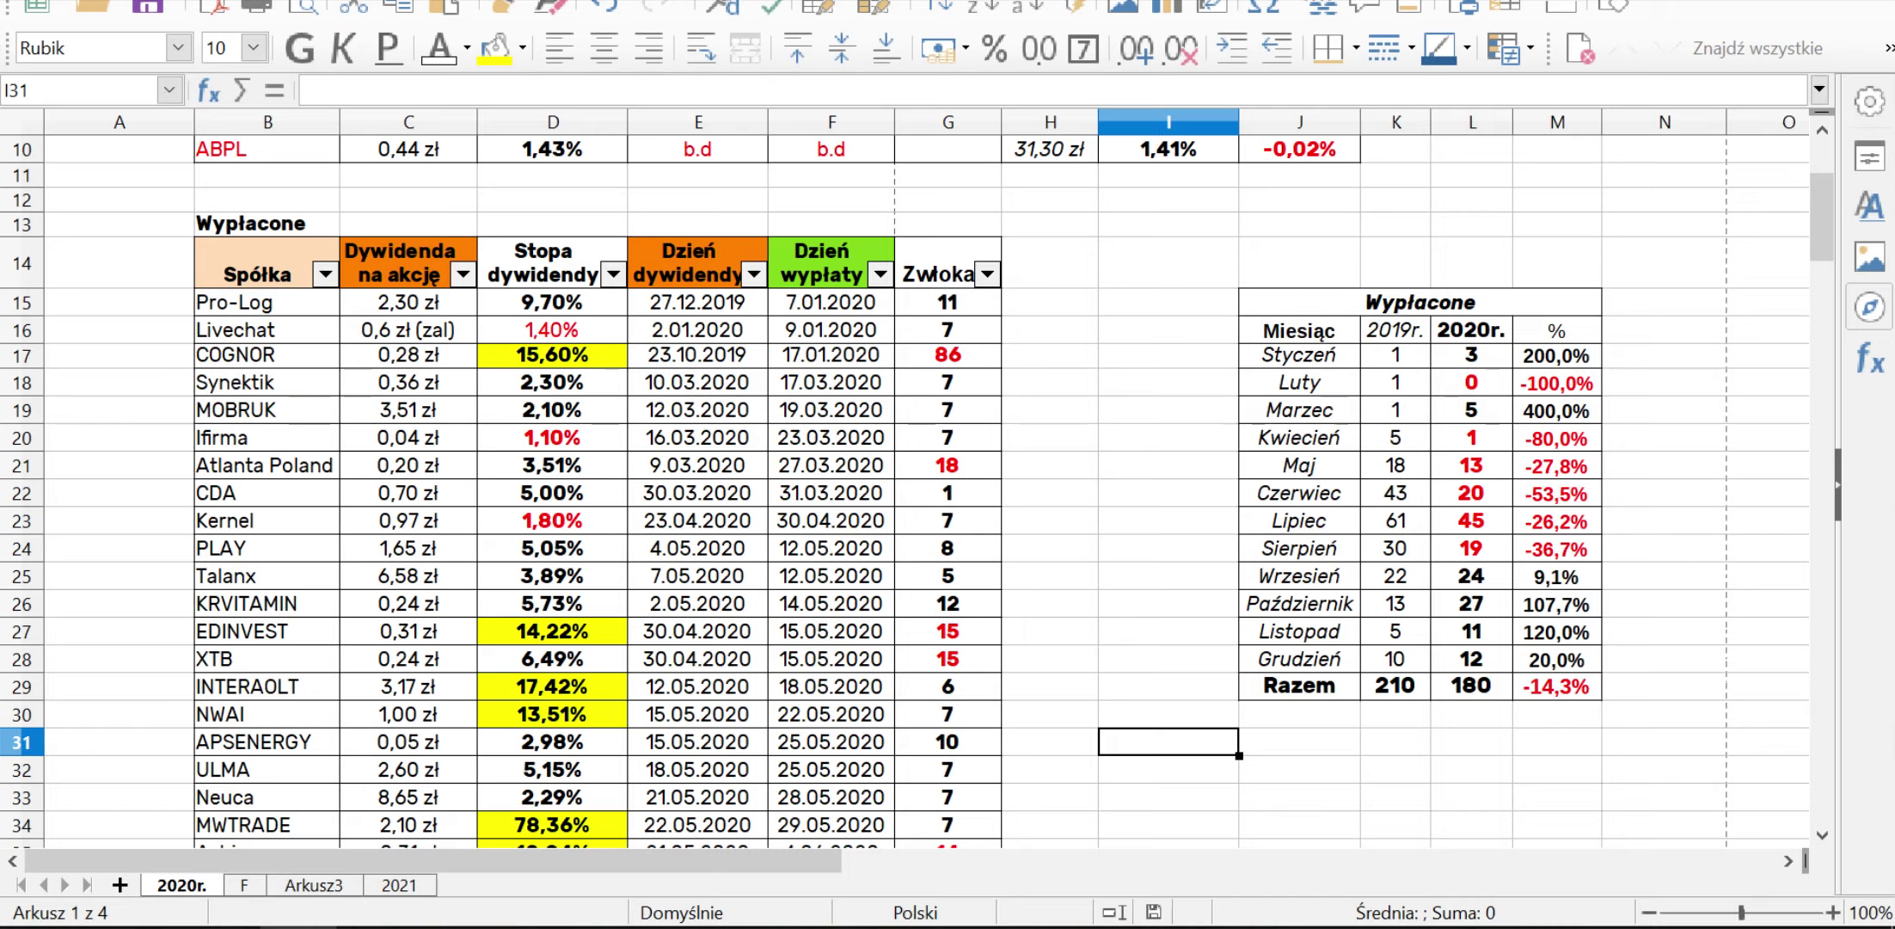
Filter the Wypłacone company table by Dzień wypłaty so that only payouts from listopad 2020 are shown
click(881, 275)
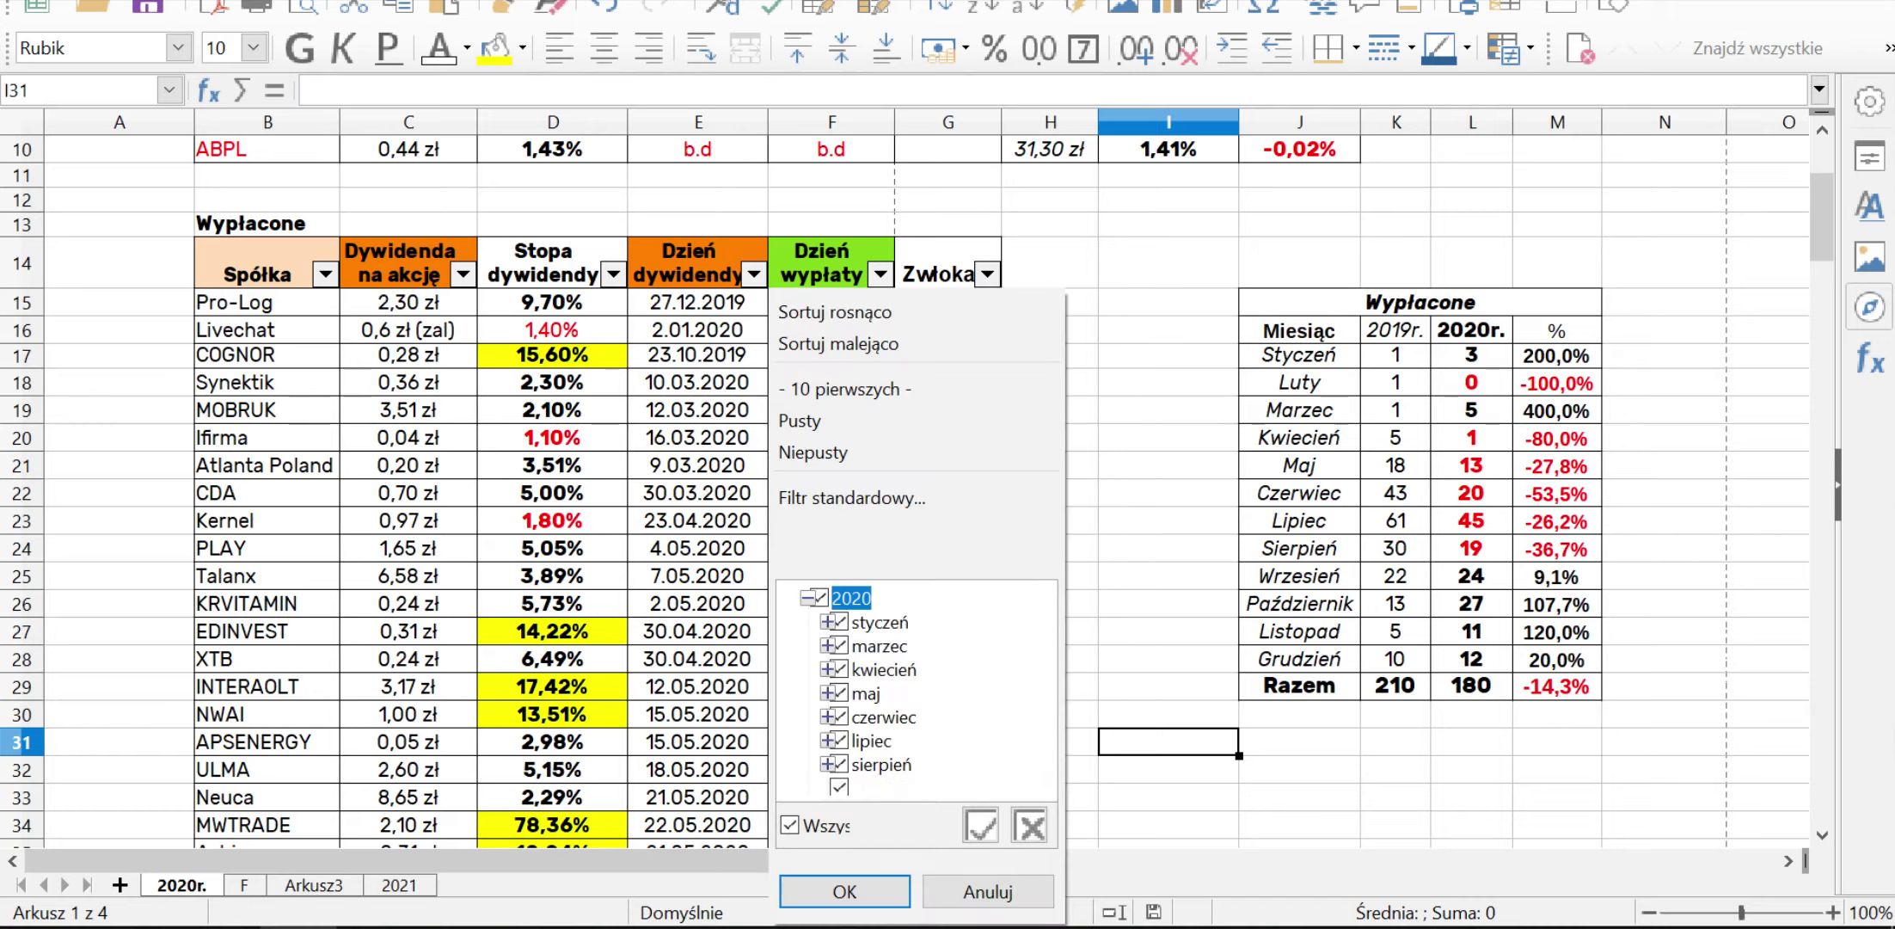
click(790, 826)
click(789, 825)
scroll(903, 688, down, 1)
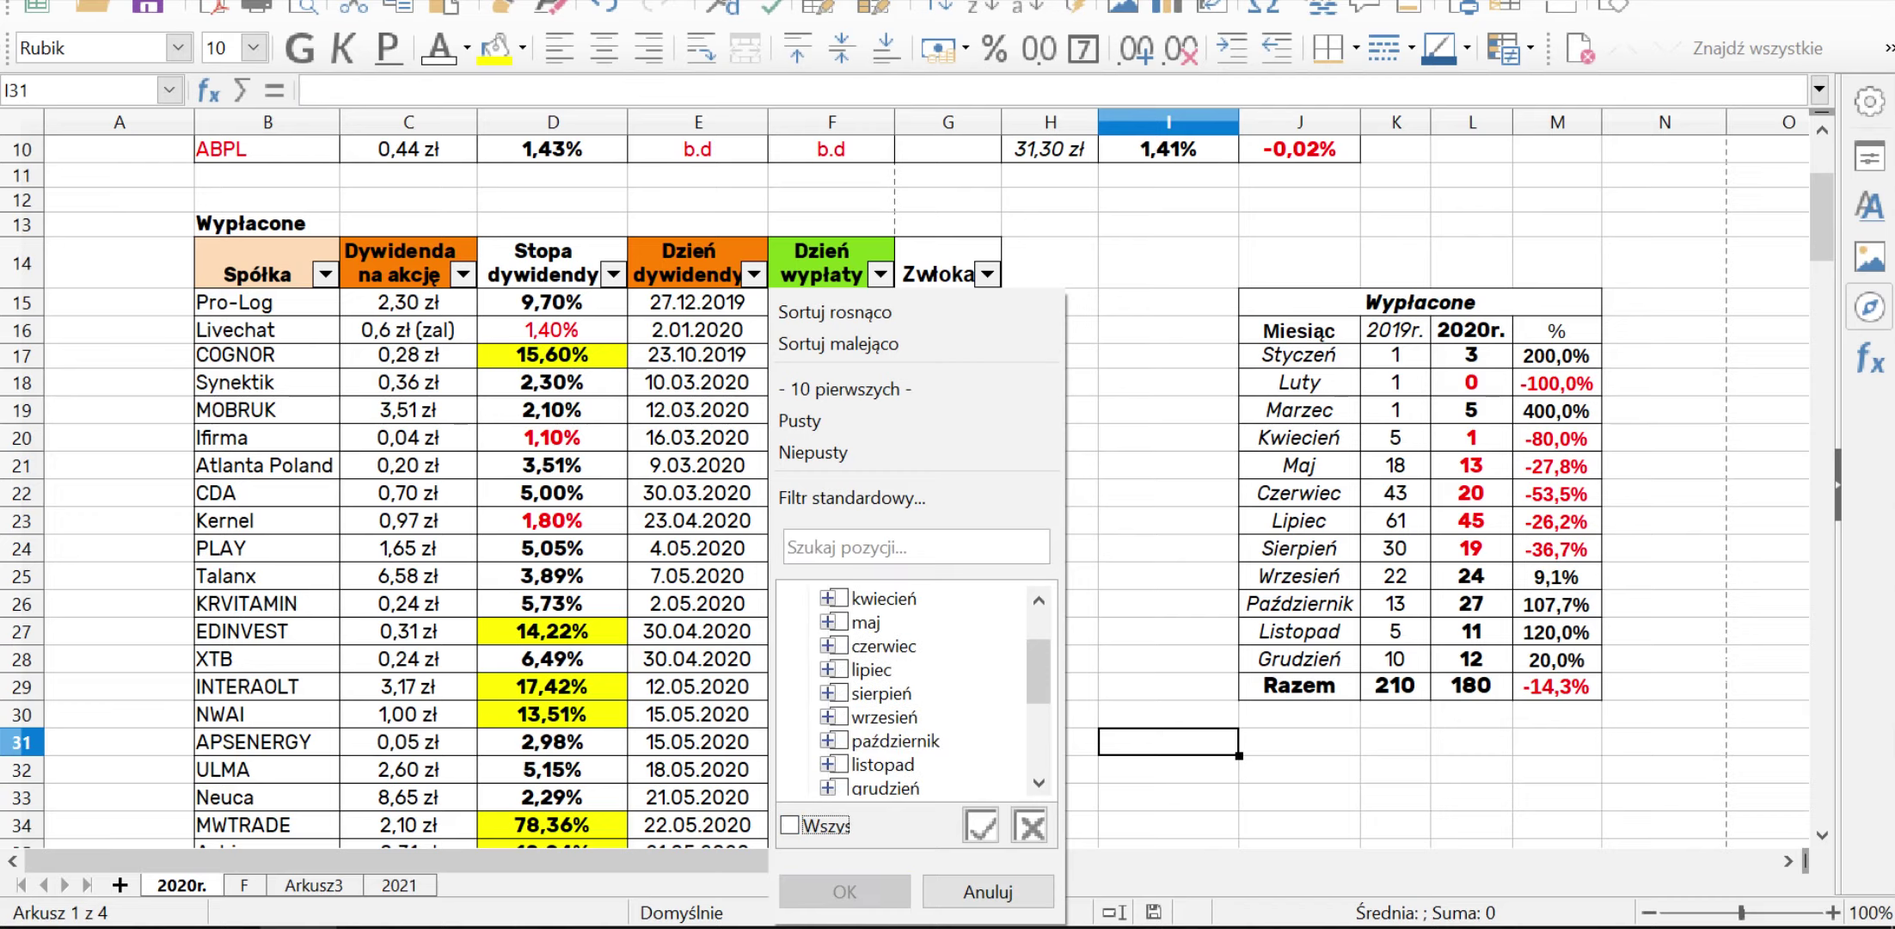
scroll(860, 693, down, 1)
click(841, 693)
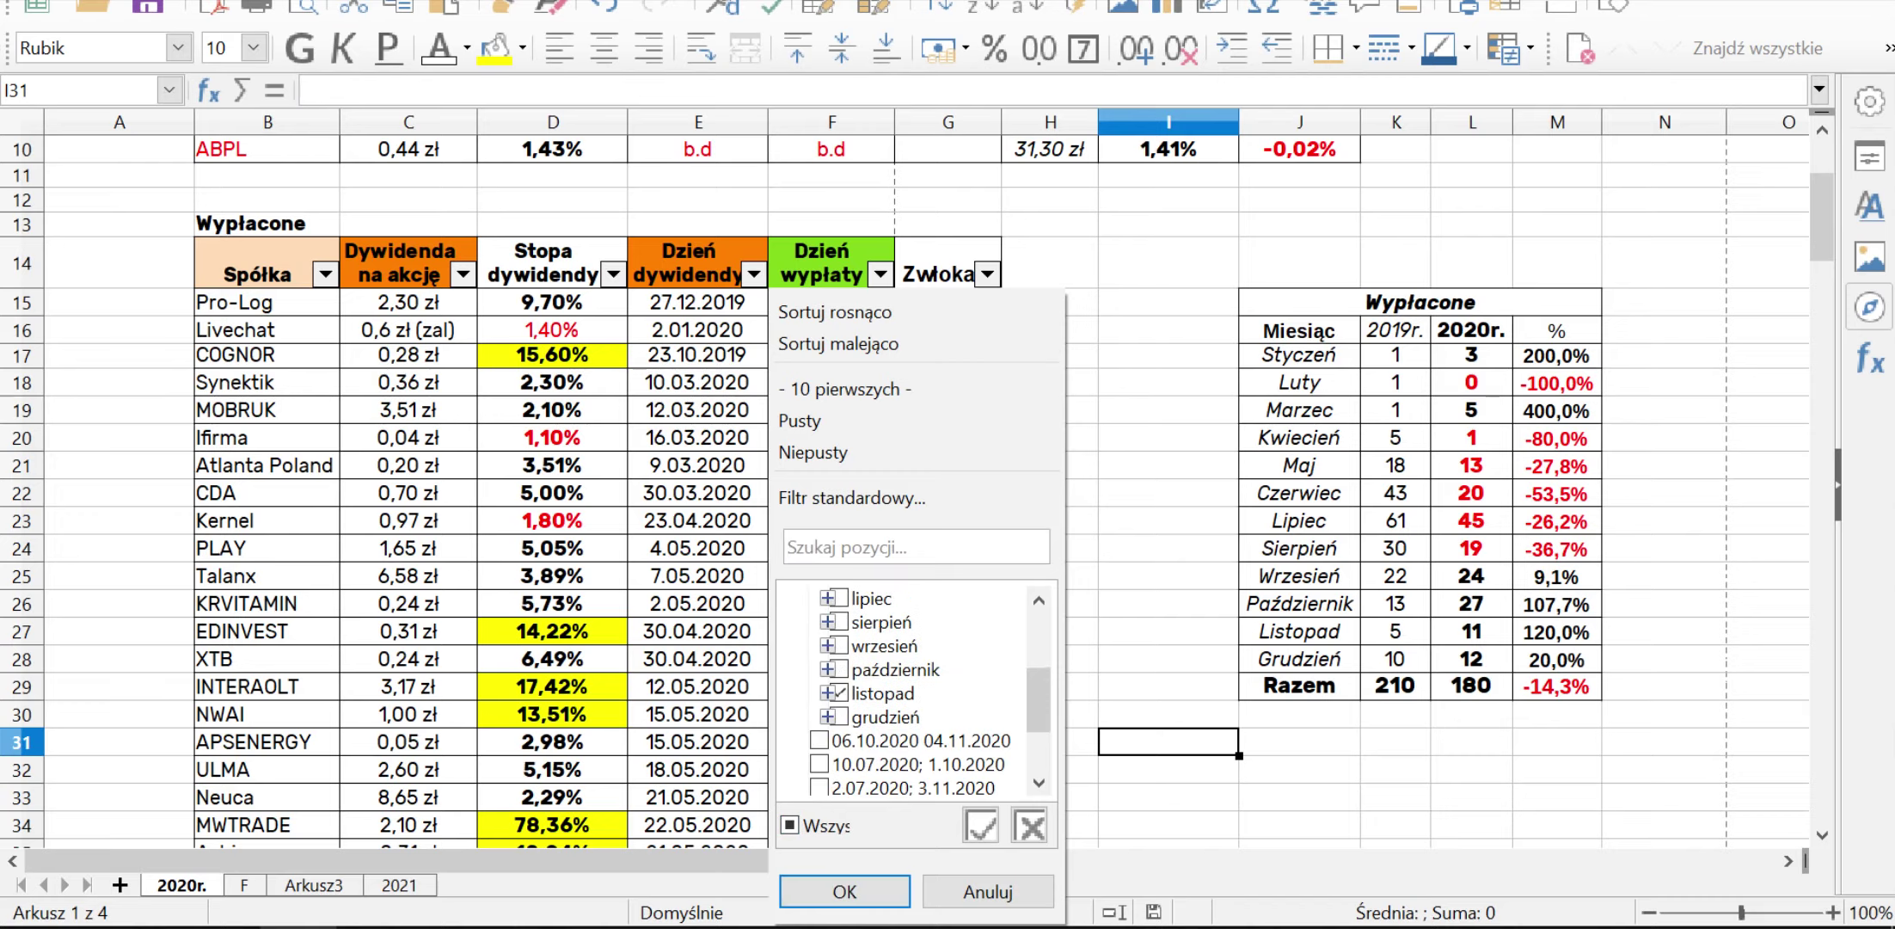
click(844, 891)
Sort the filtered November payouts by Stopa dywidendy in descending order and check the highest yields
click(613, 273)
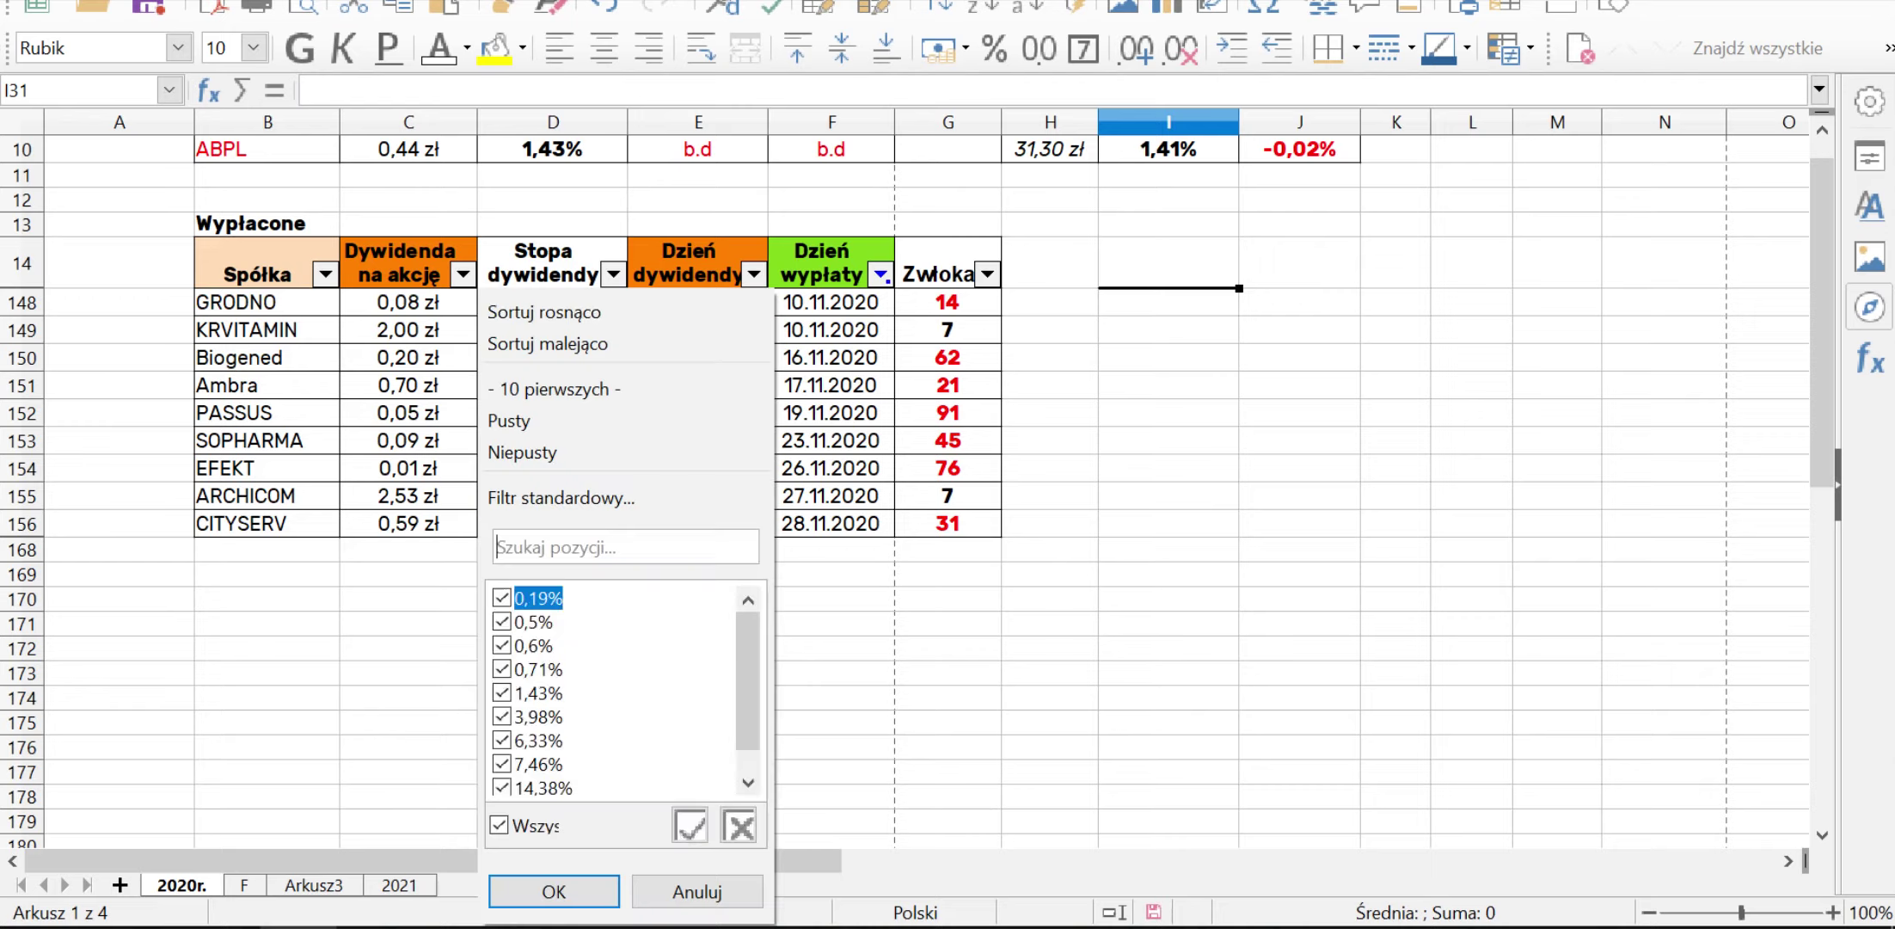
click(542, 309)
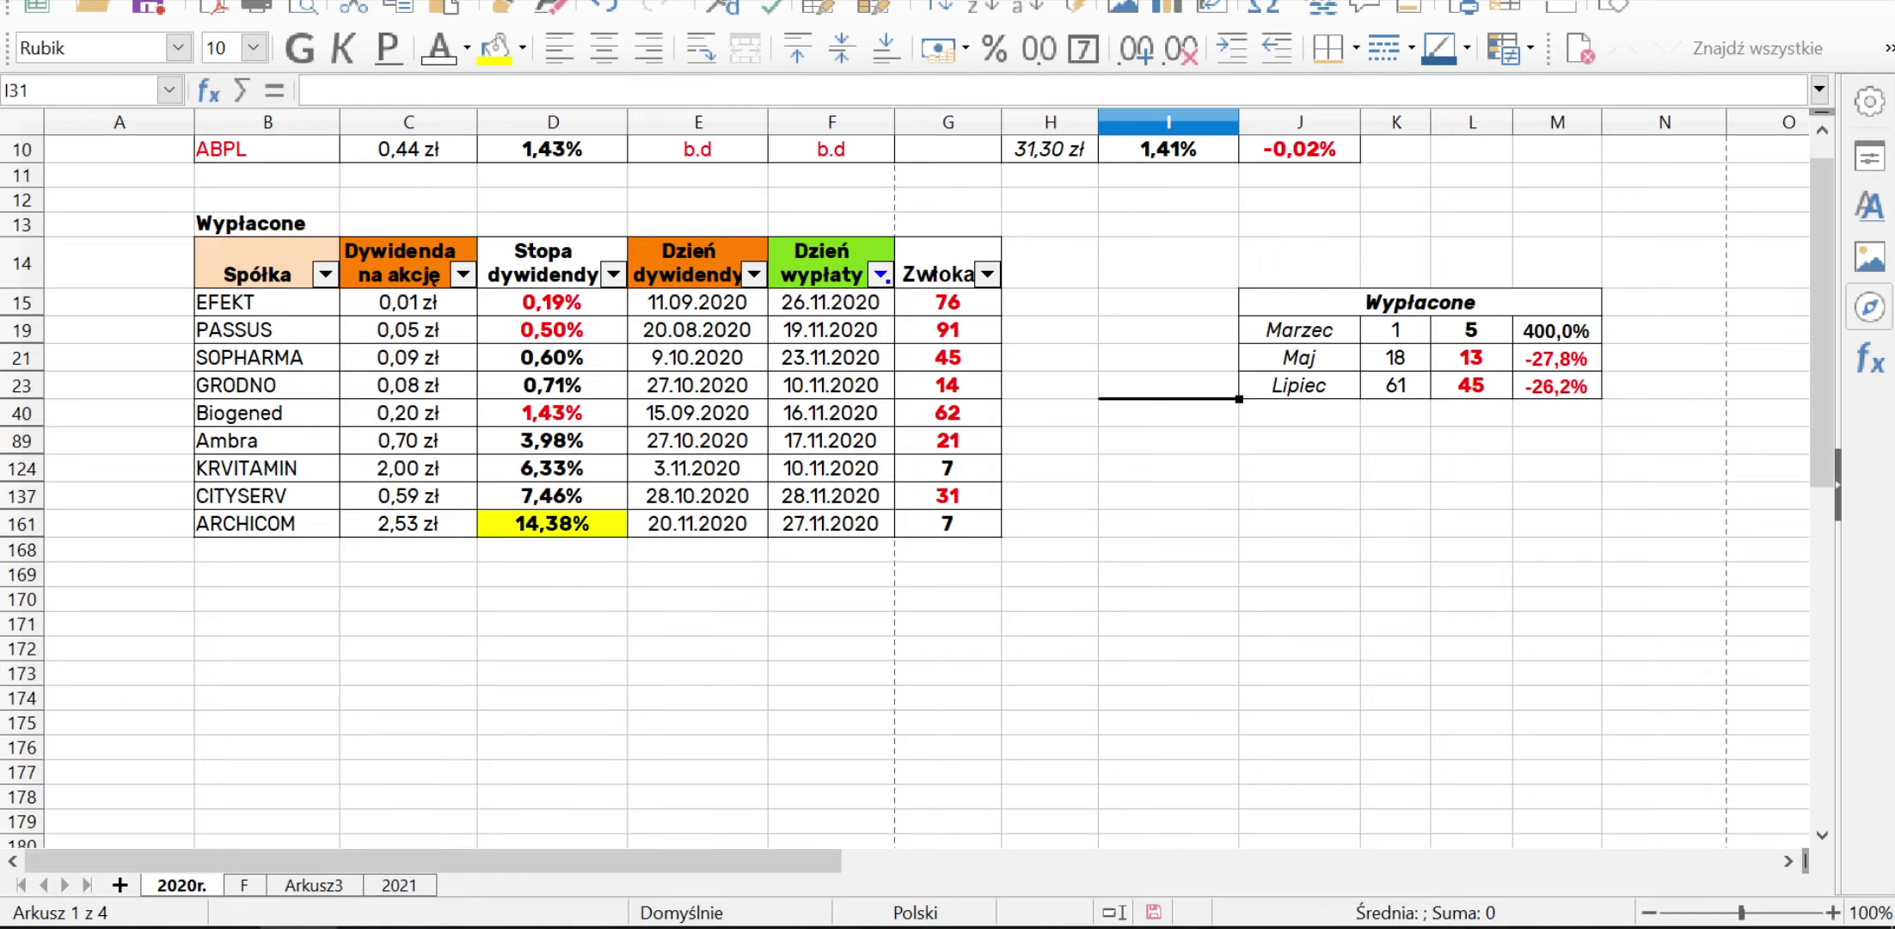
click(613, 273)
click(636, 342)
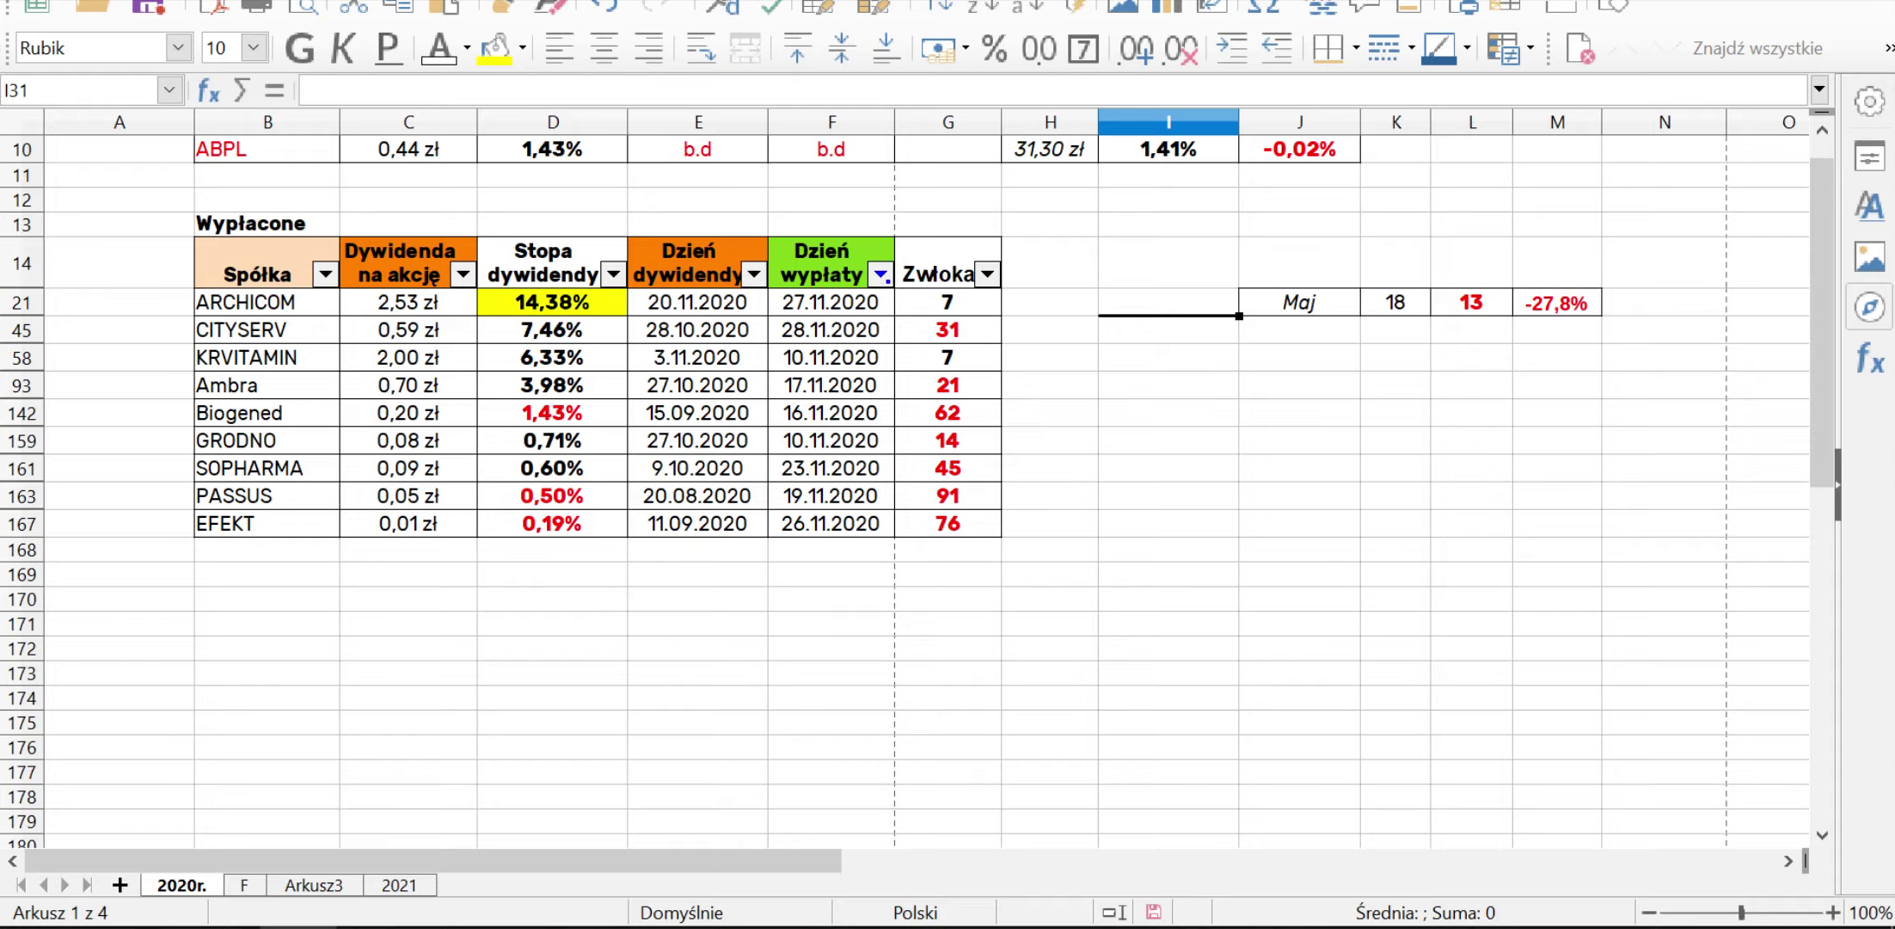
click(552, 330)
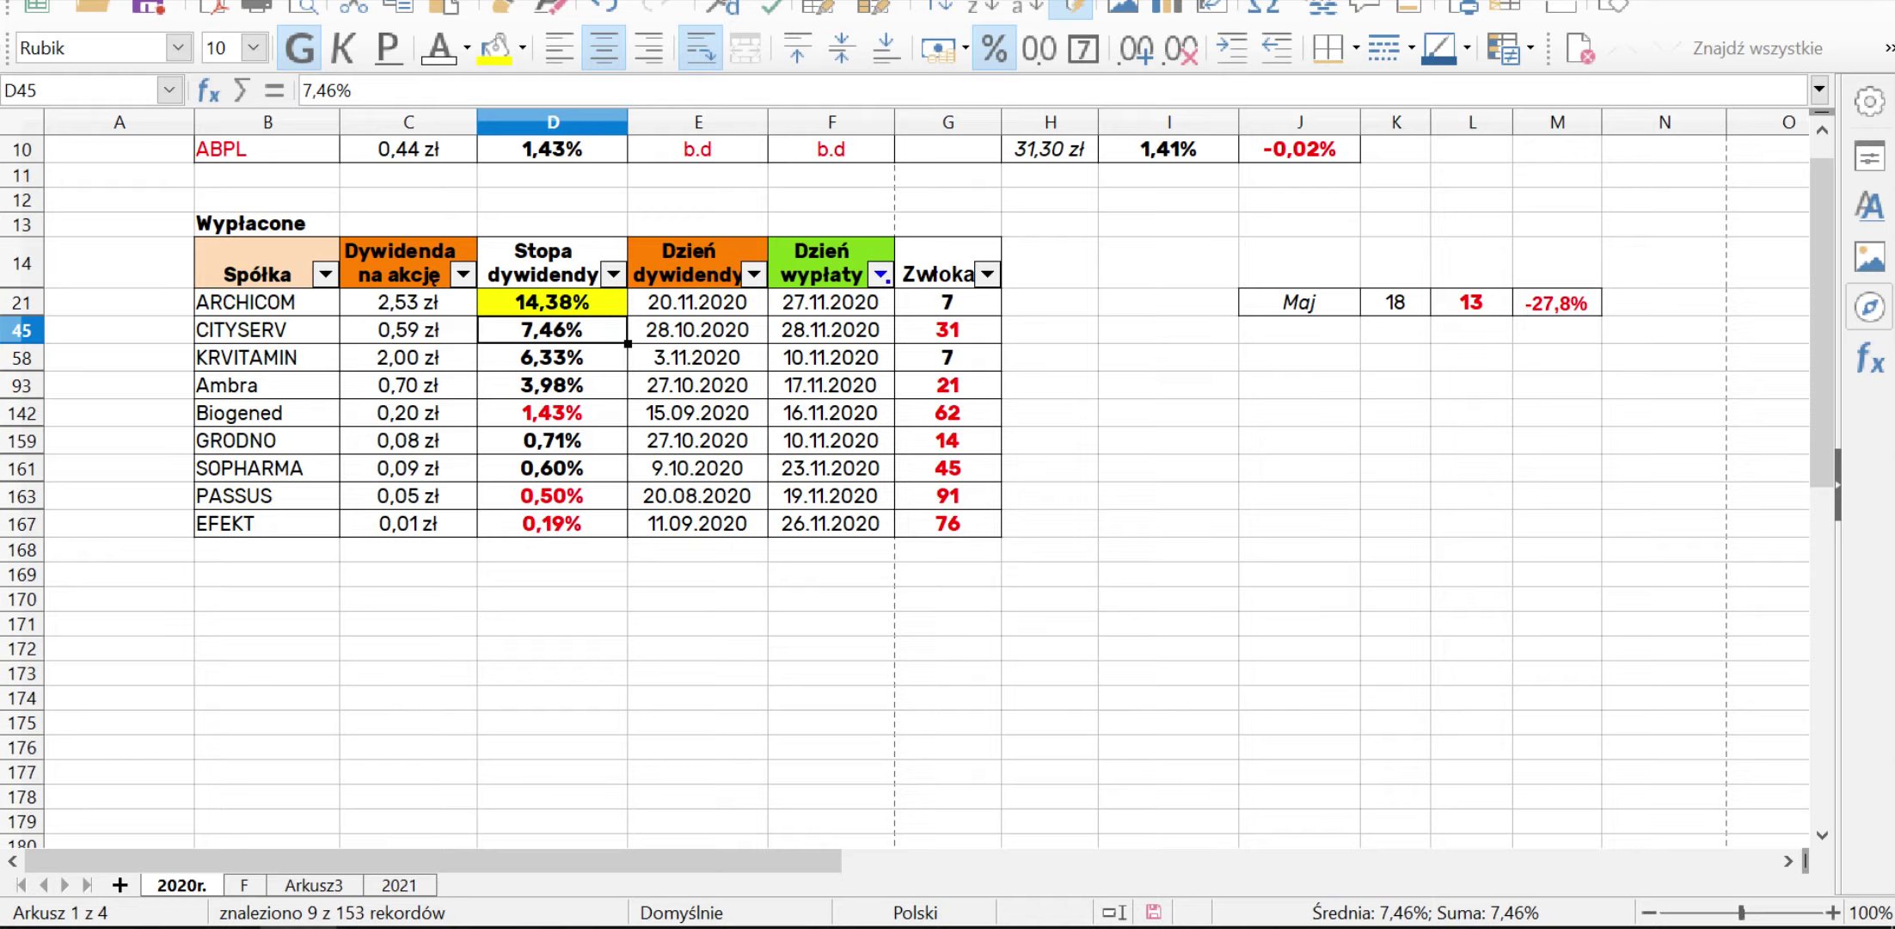
click(552, 385)
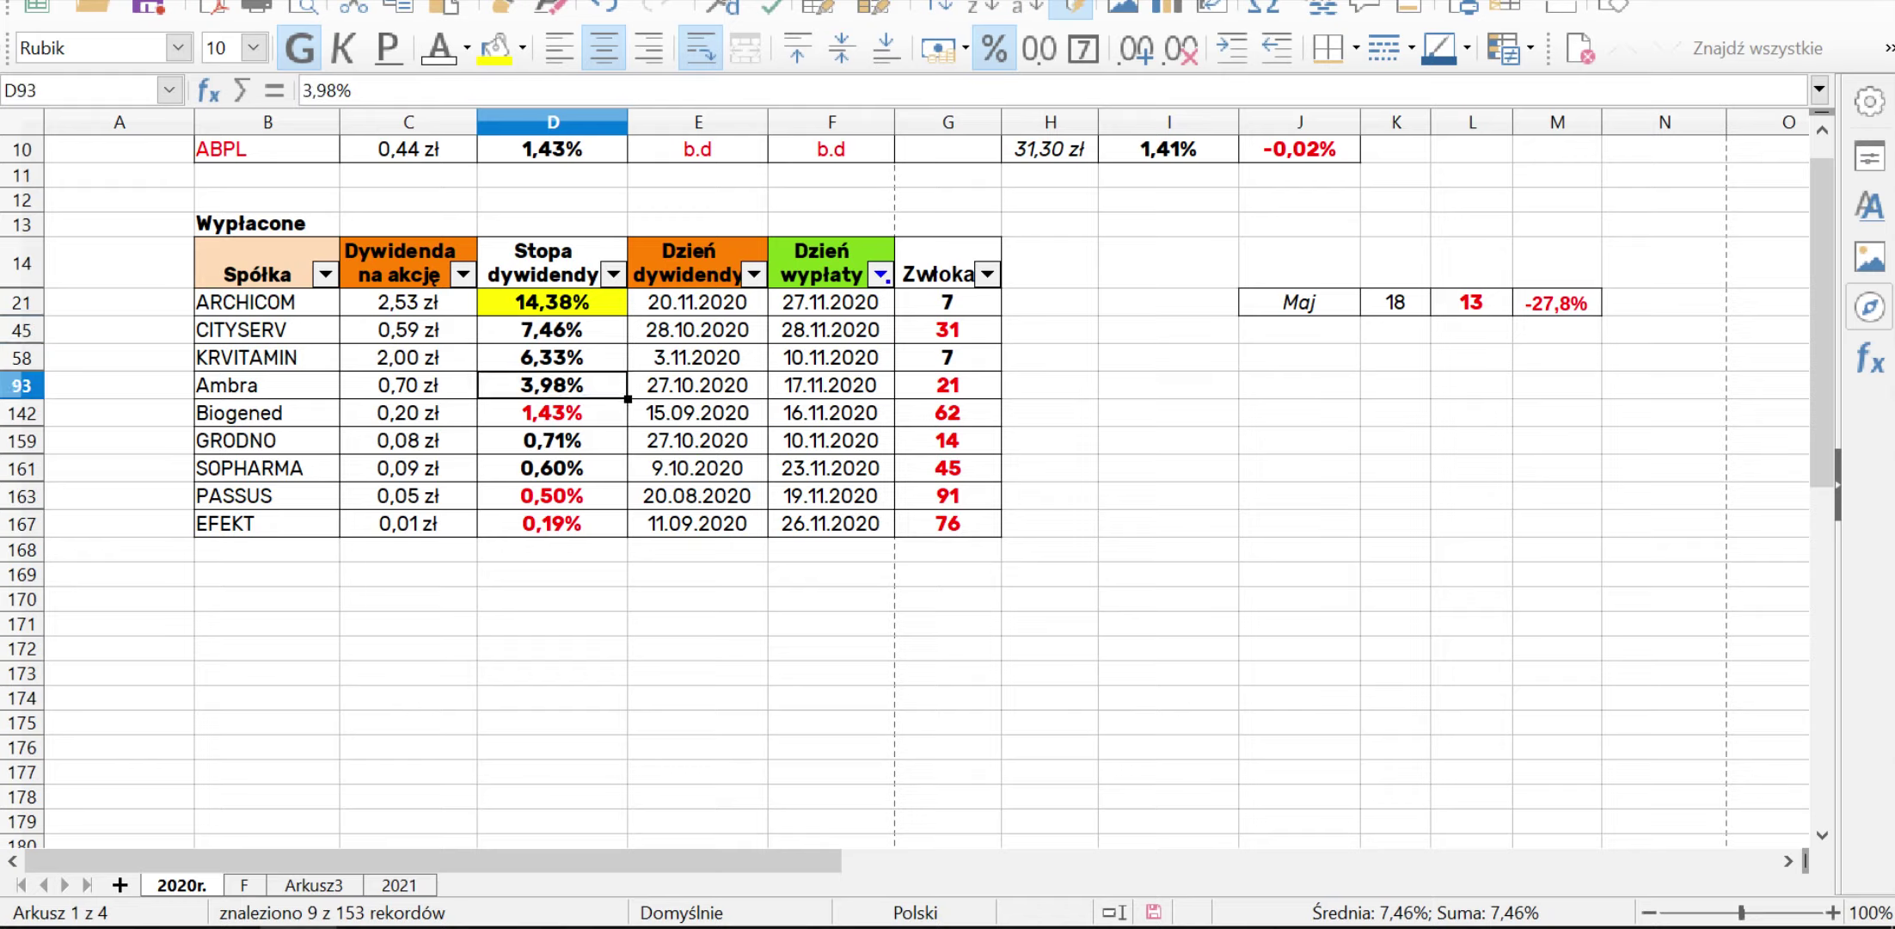
Review the Stopa dywidendy values of the filtered November payouts from CITYSERV down to PASSUS
click(552, 330)
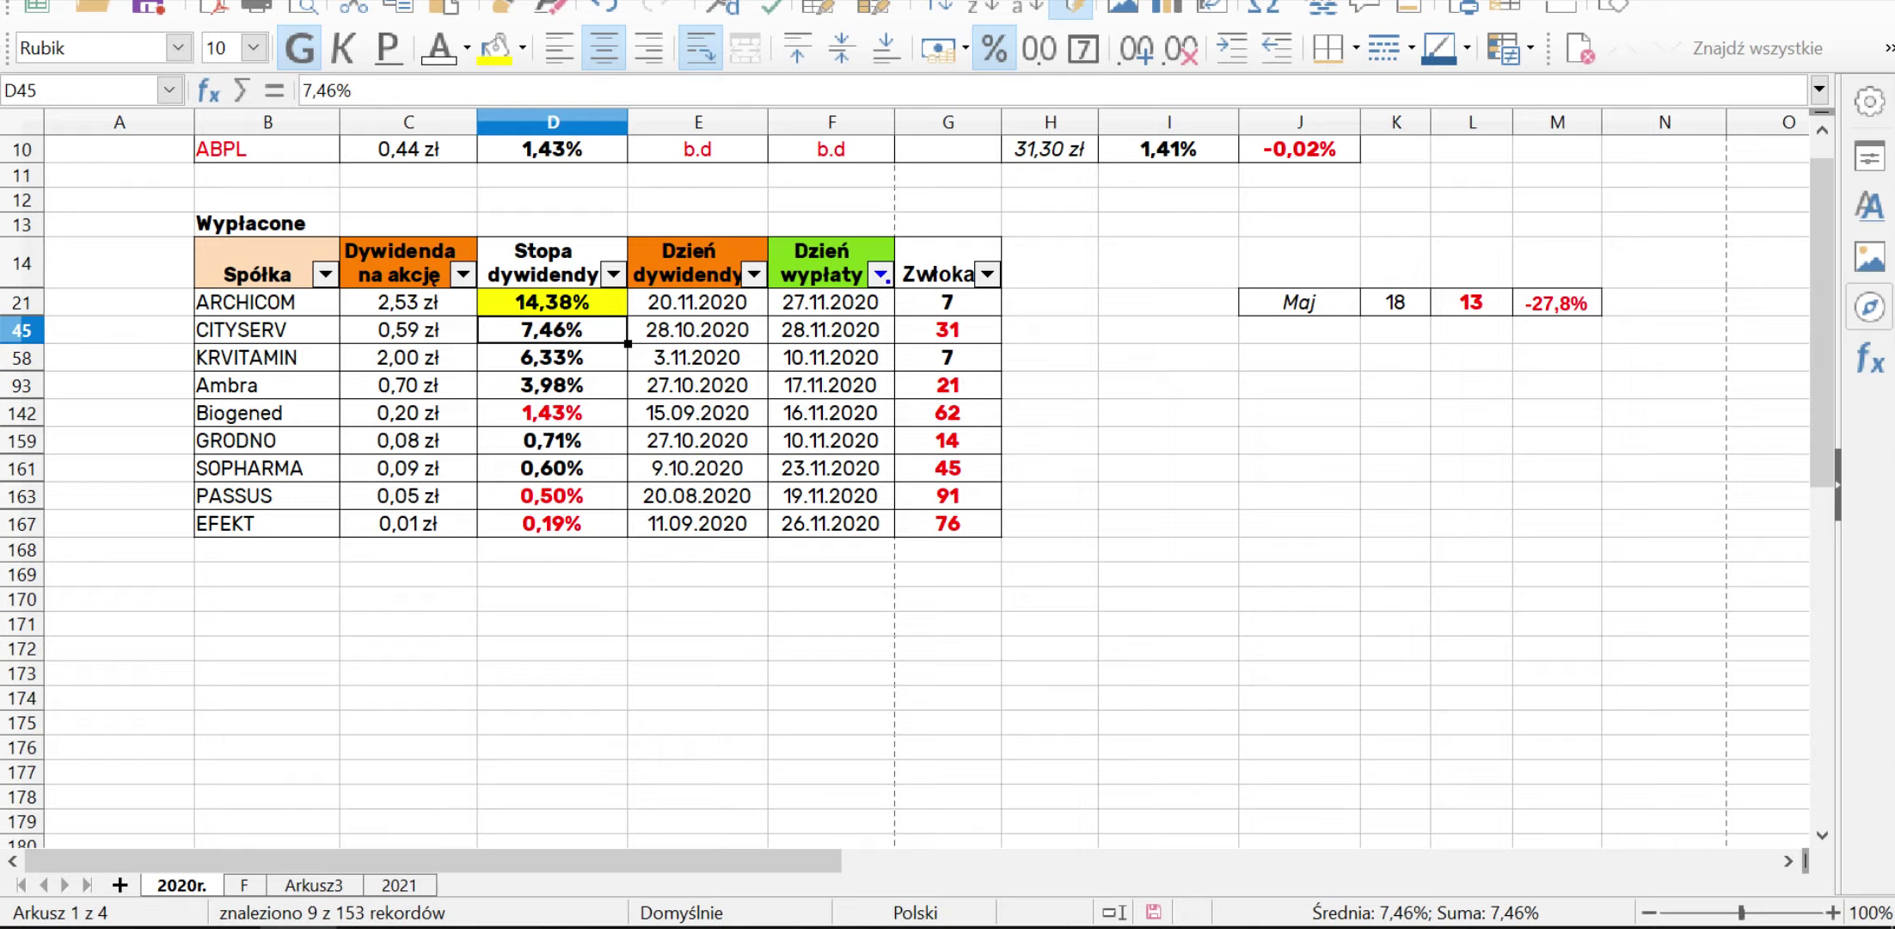
click(552, 358)
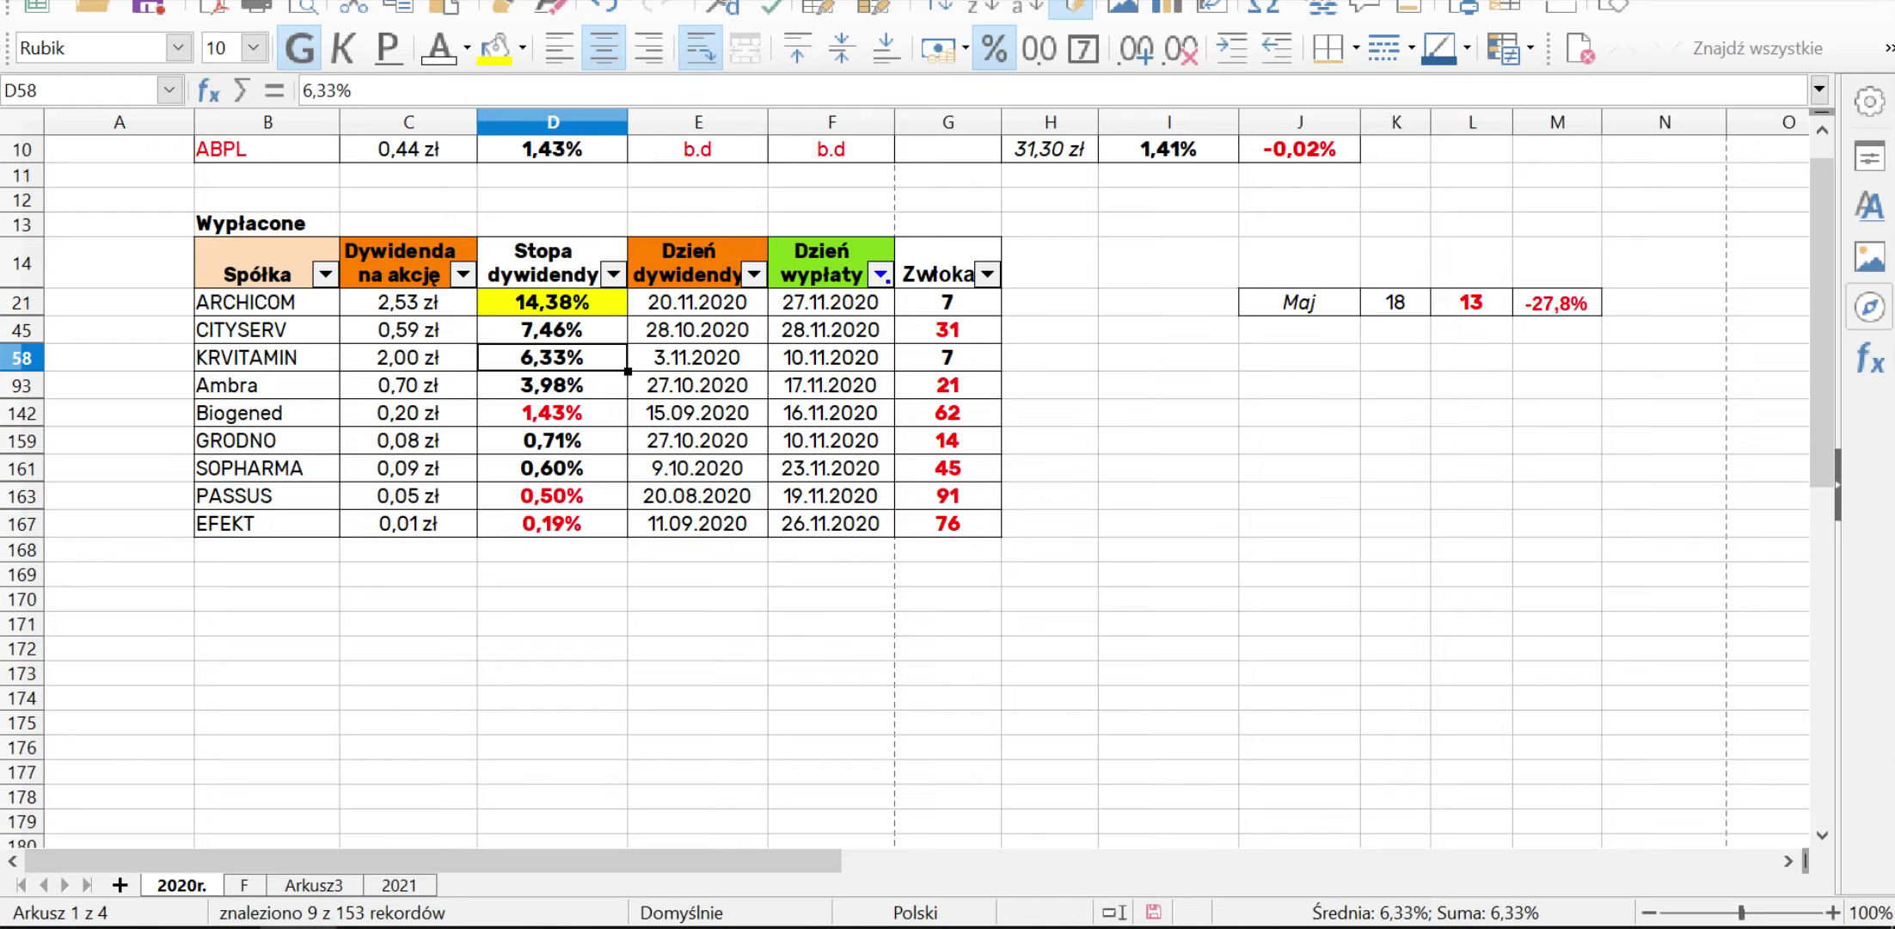
click(552, 385)
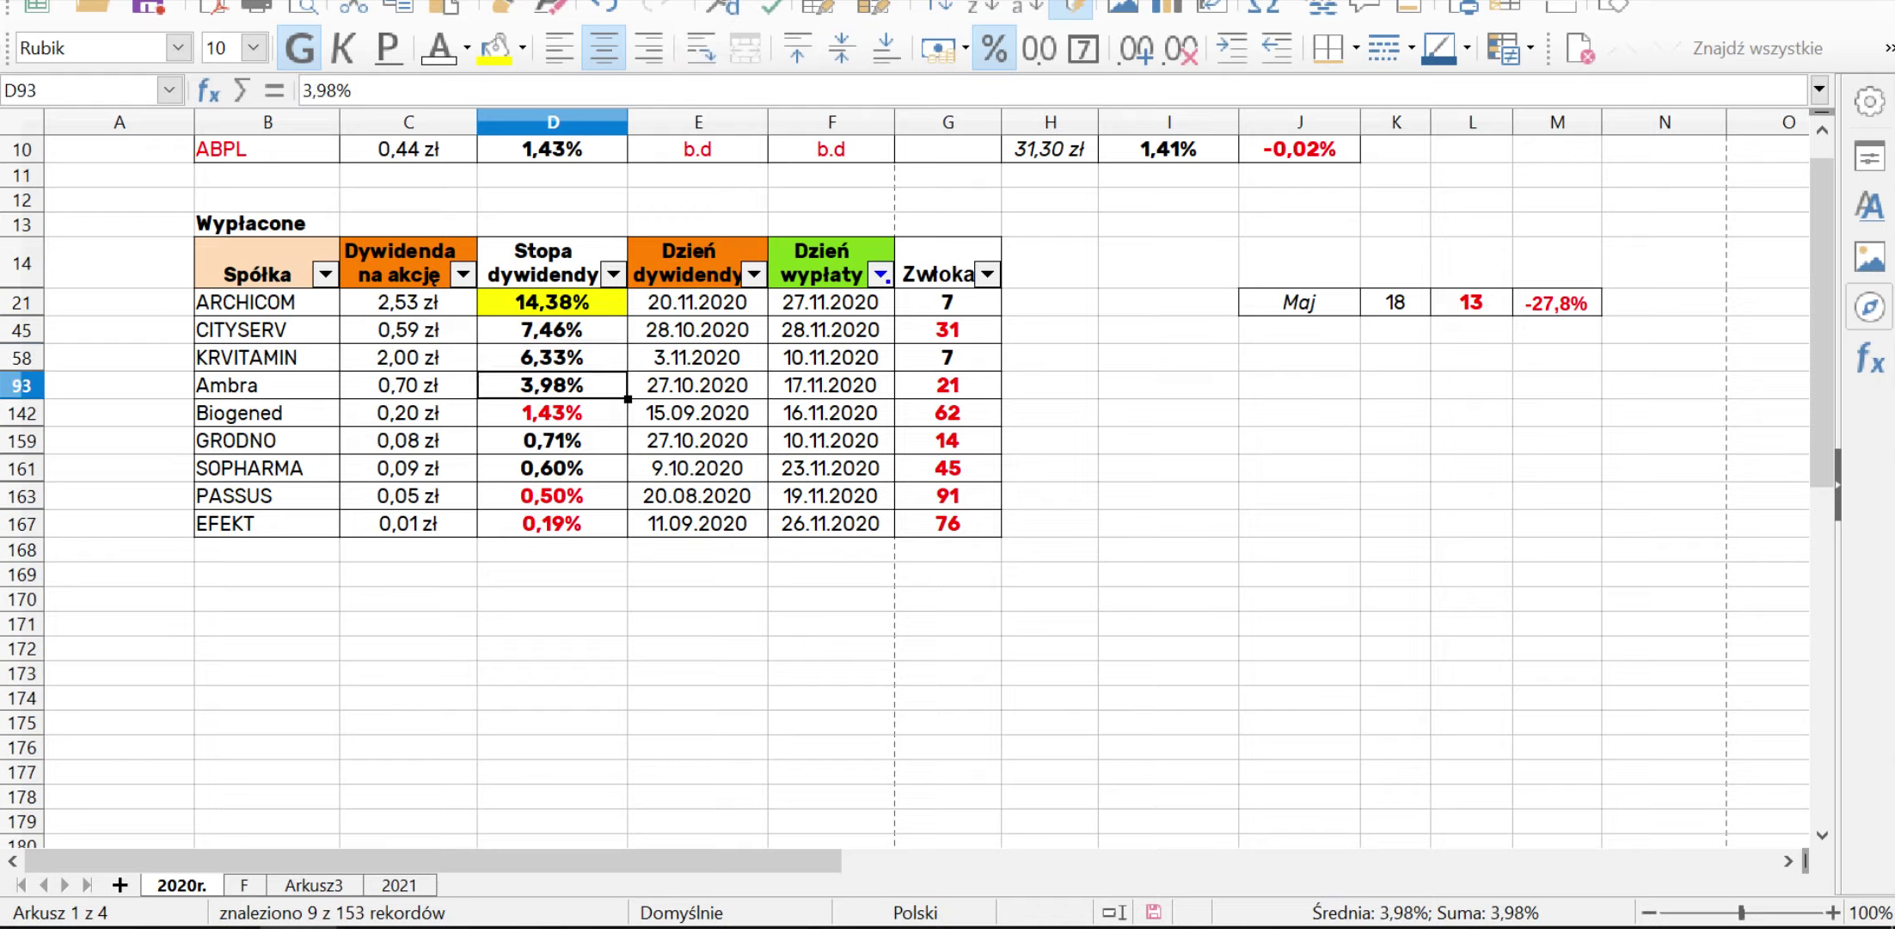
drag(552, 440, 552, 469)
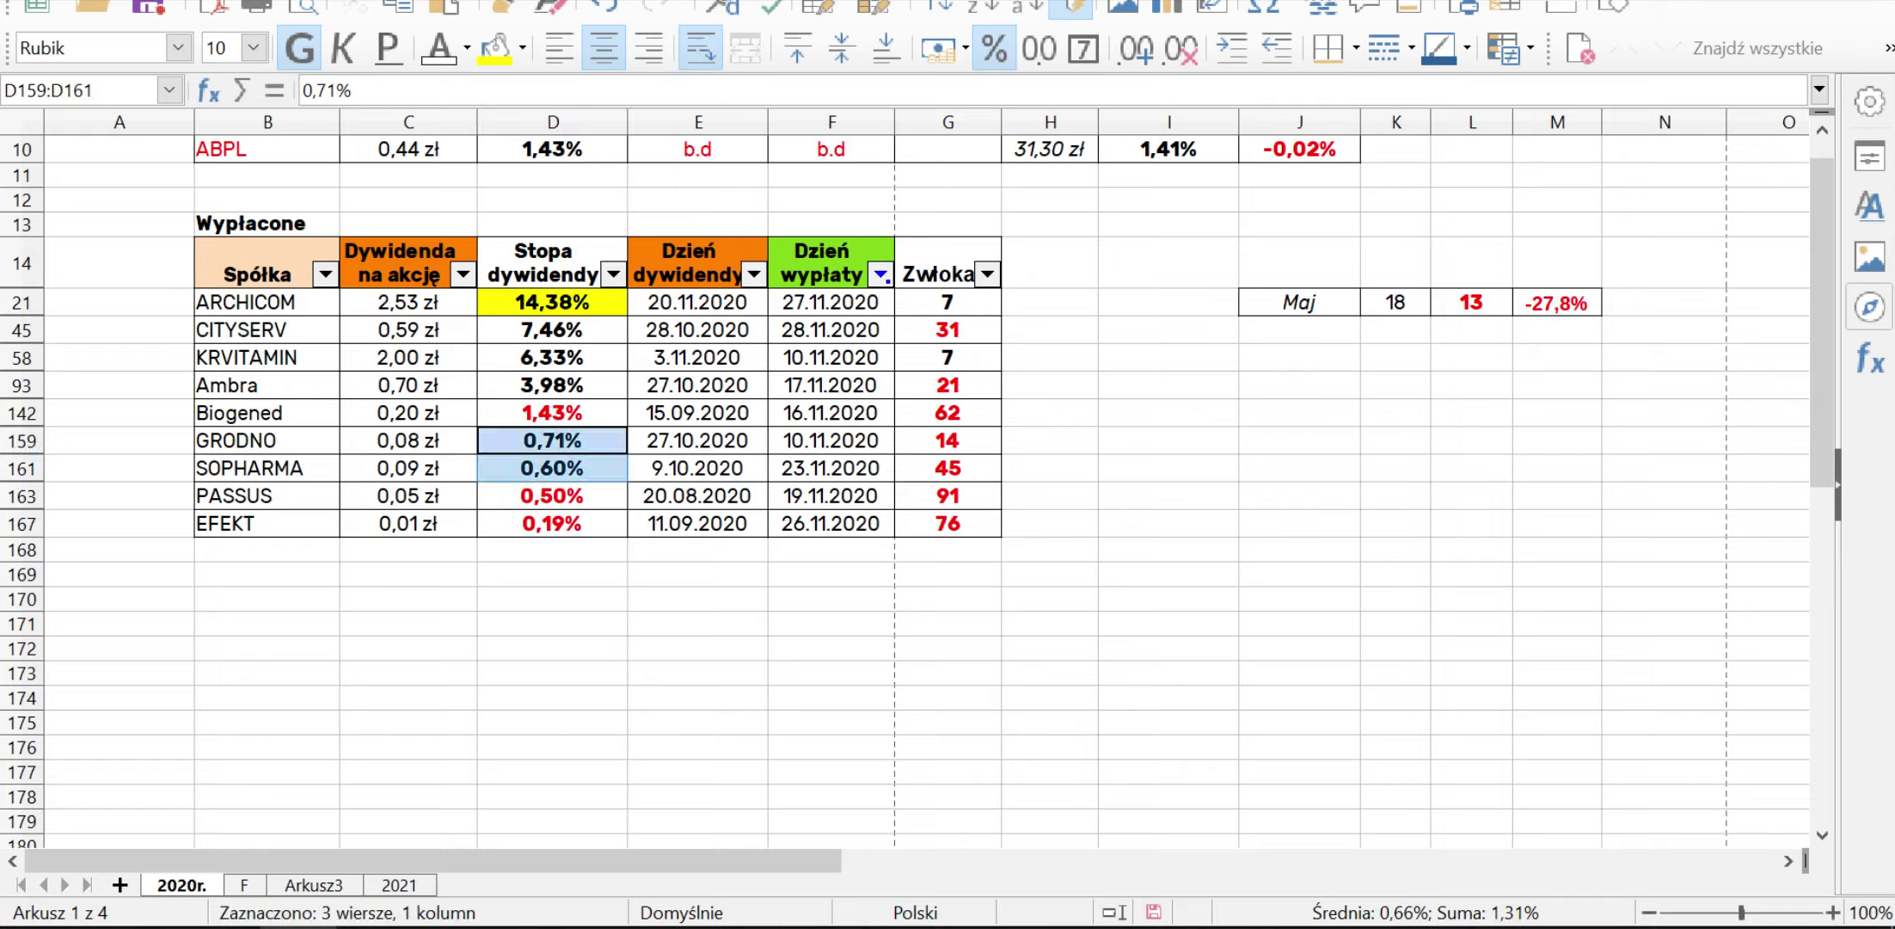
click(552, 496)
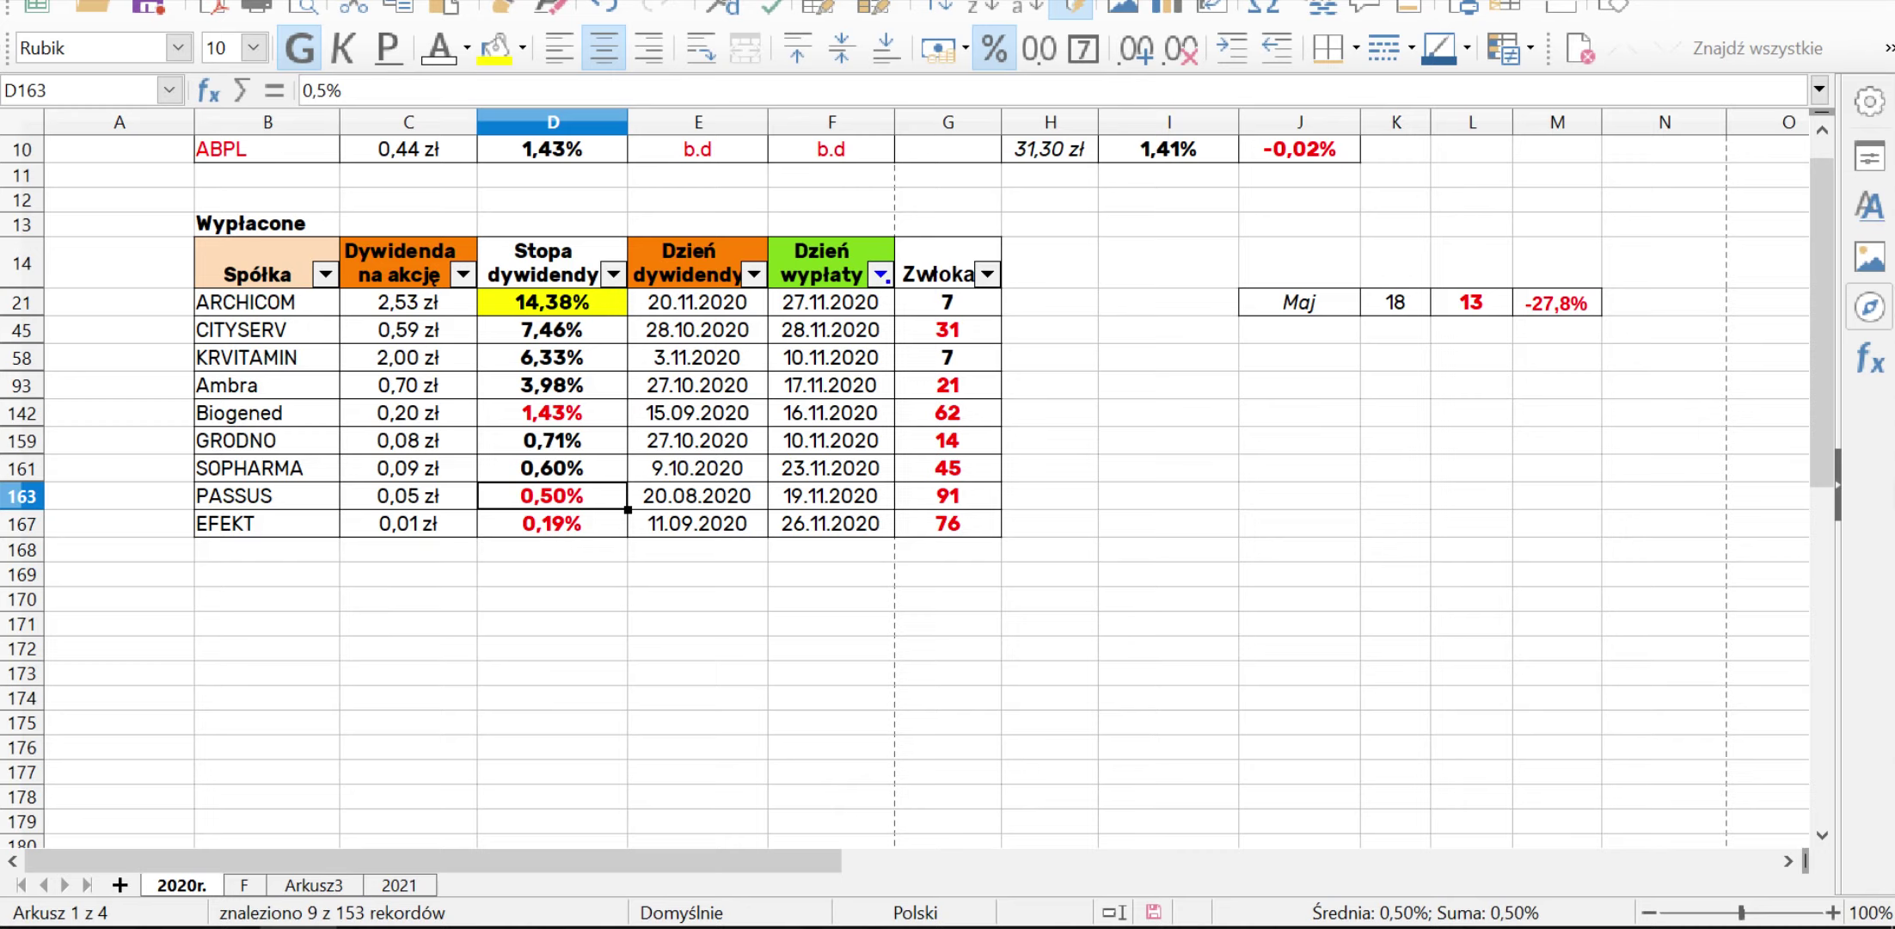
Enable AutoFilter on the header row of the upcoming dividends table above the Wypłacone section
scroll(903, 482, up, 2)
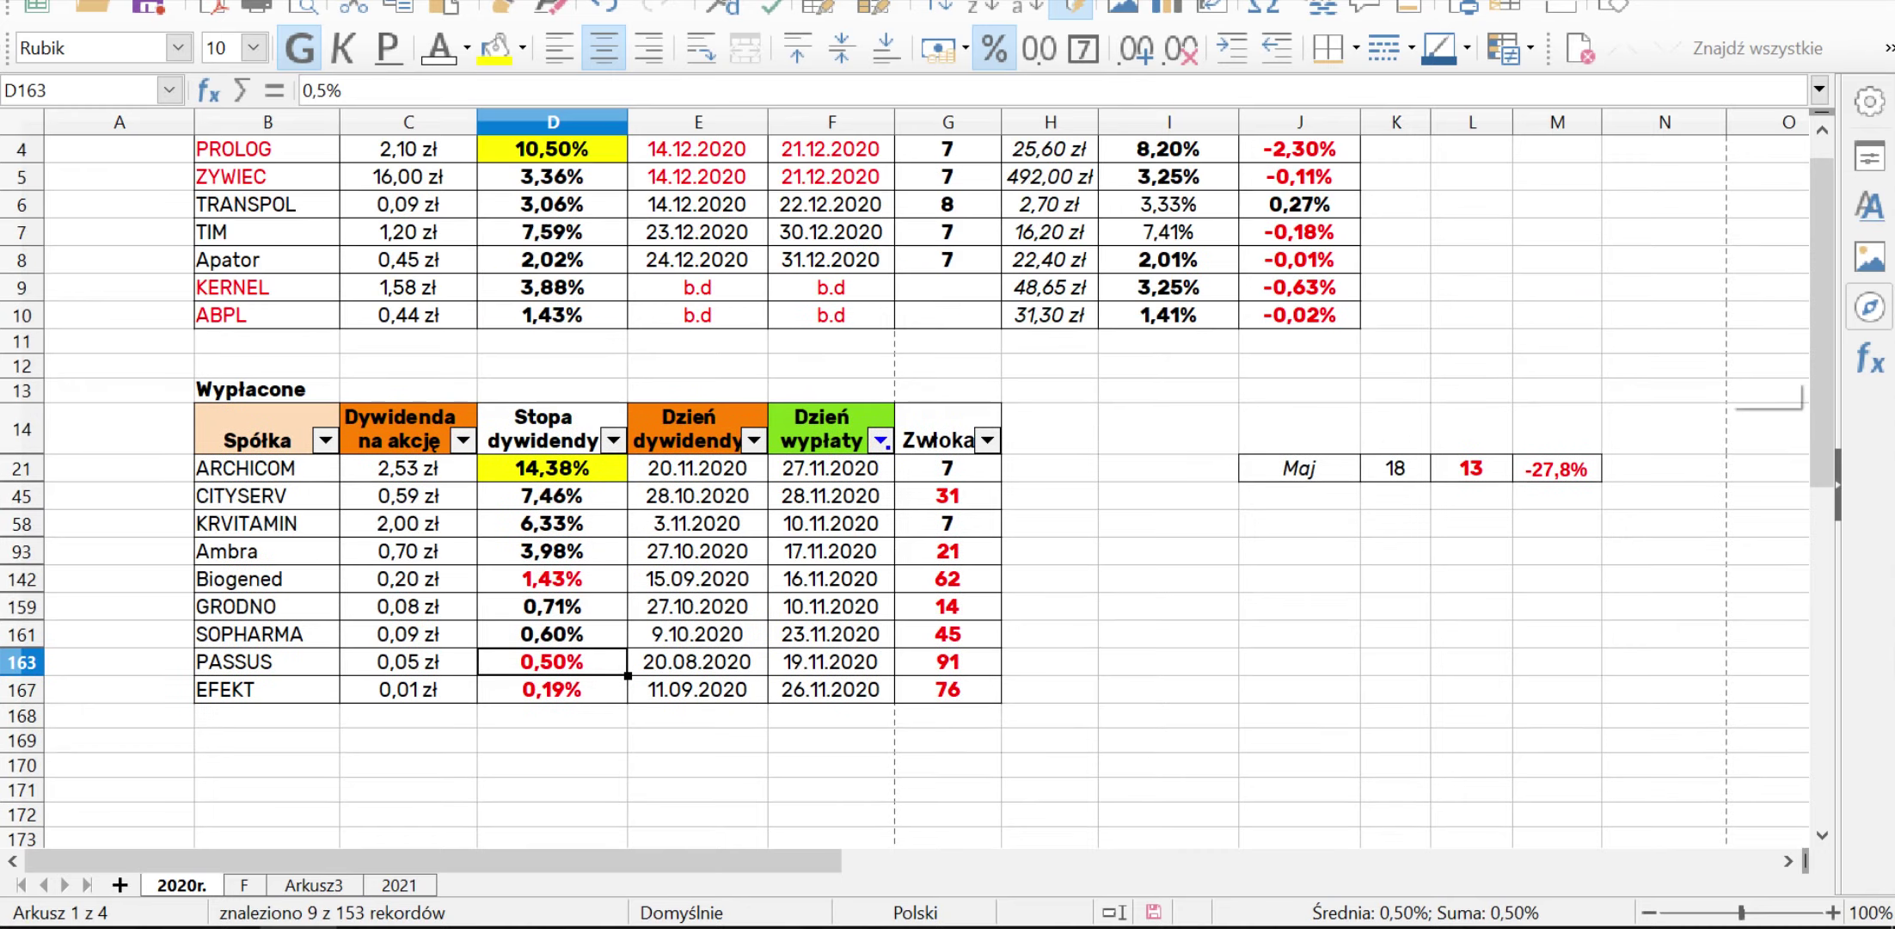
scroll(903, 481, up, 1)
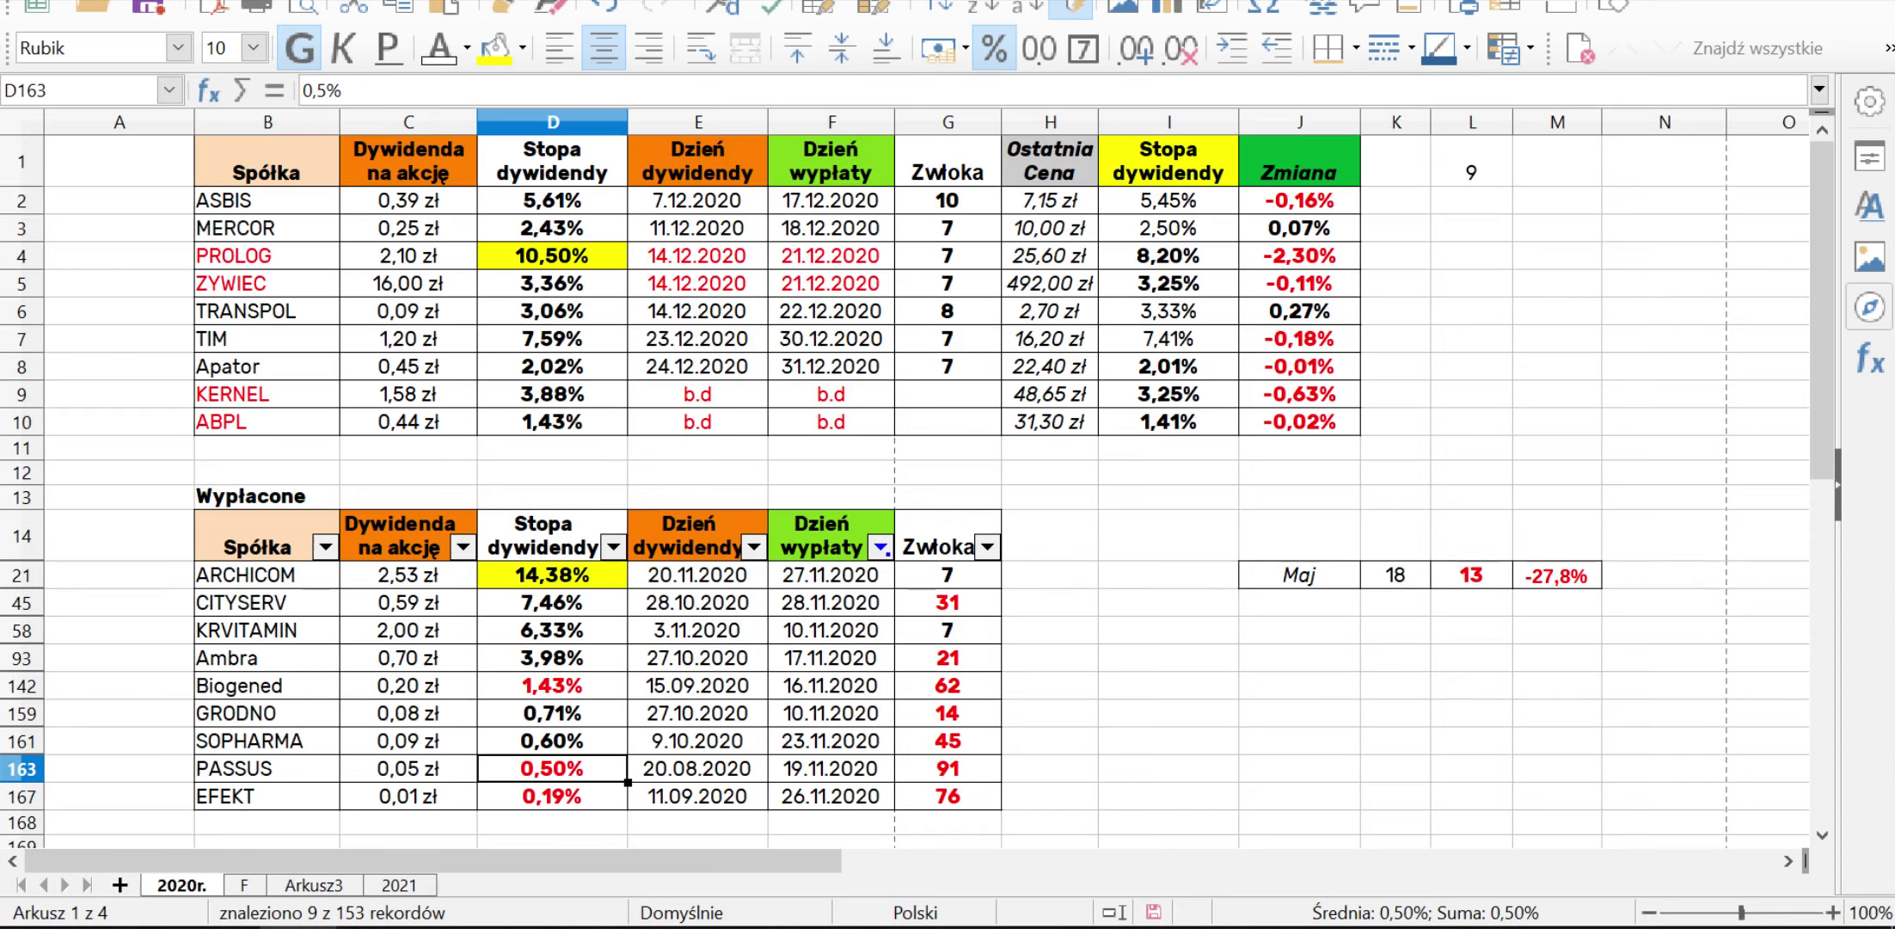
click(698, 161)
click(1071, 8)
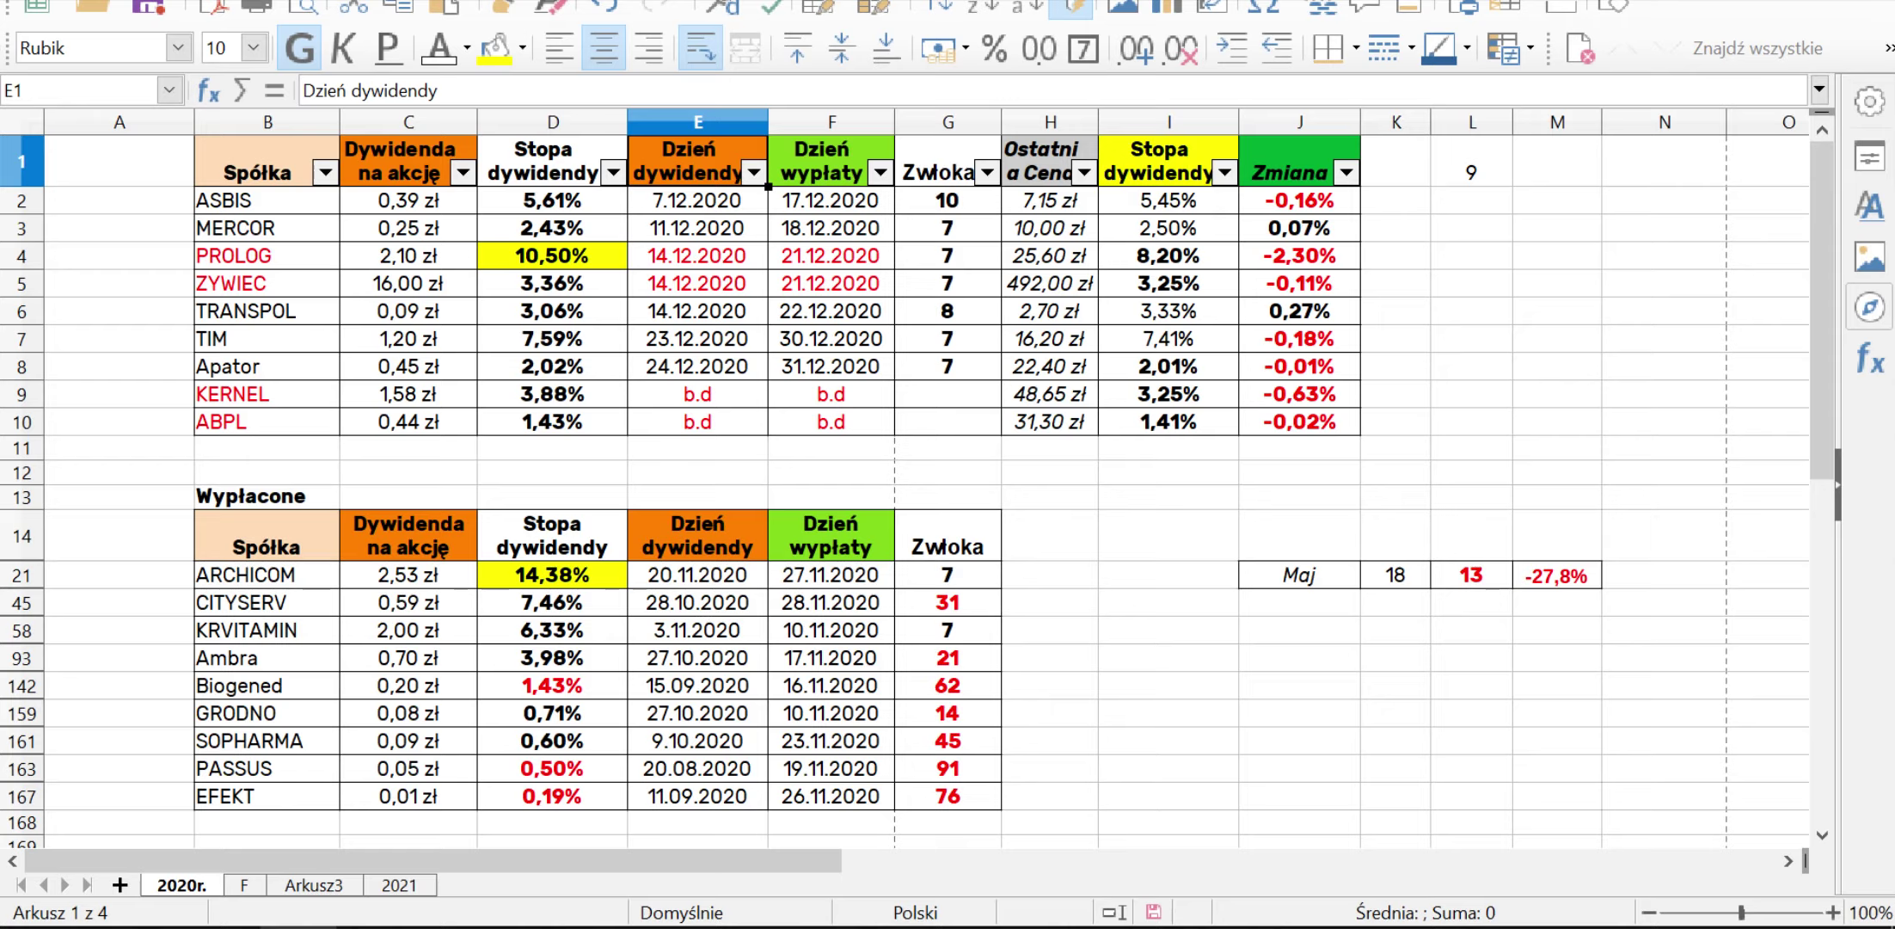
Examine the upcoming dividends of KERNEL, ABPL, PROLOG and ZYWIEC and the December dates in the Dzień dywidendy column
click(408, 395)
click(409, 422)
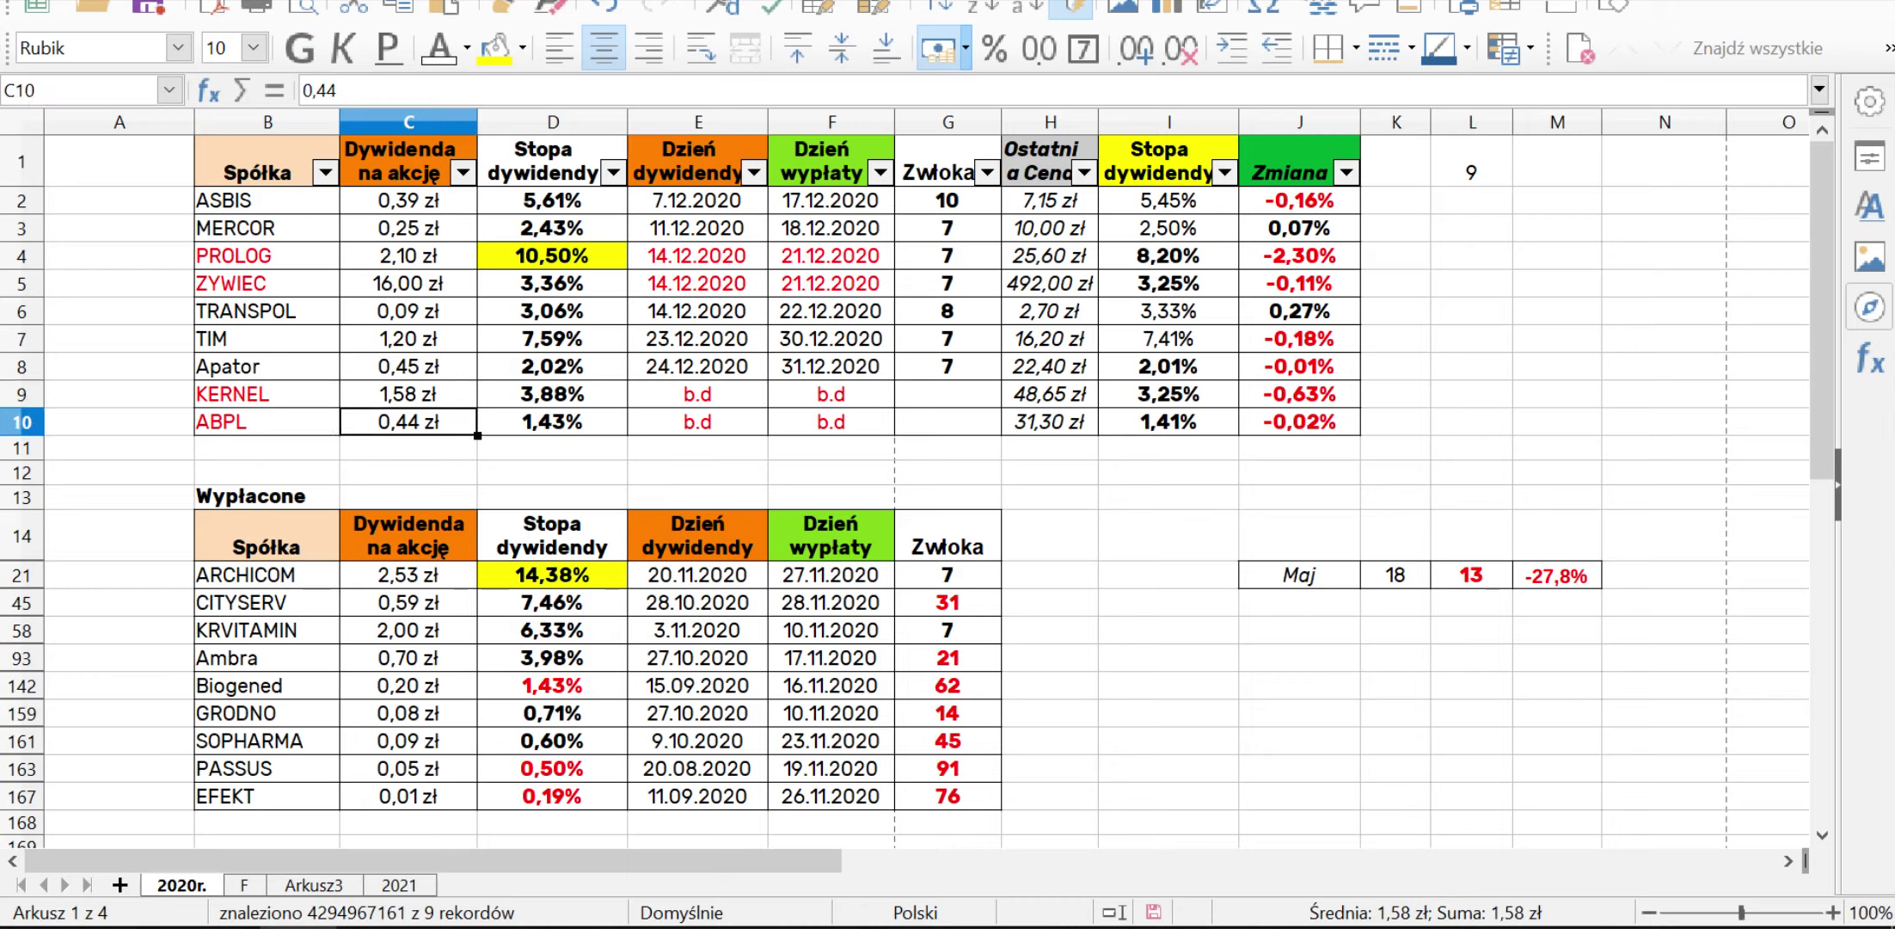
click(409, 395)
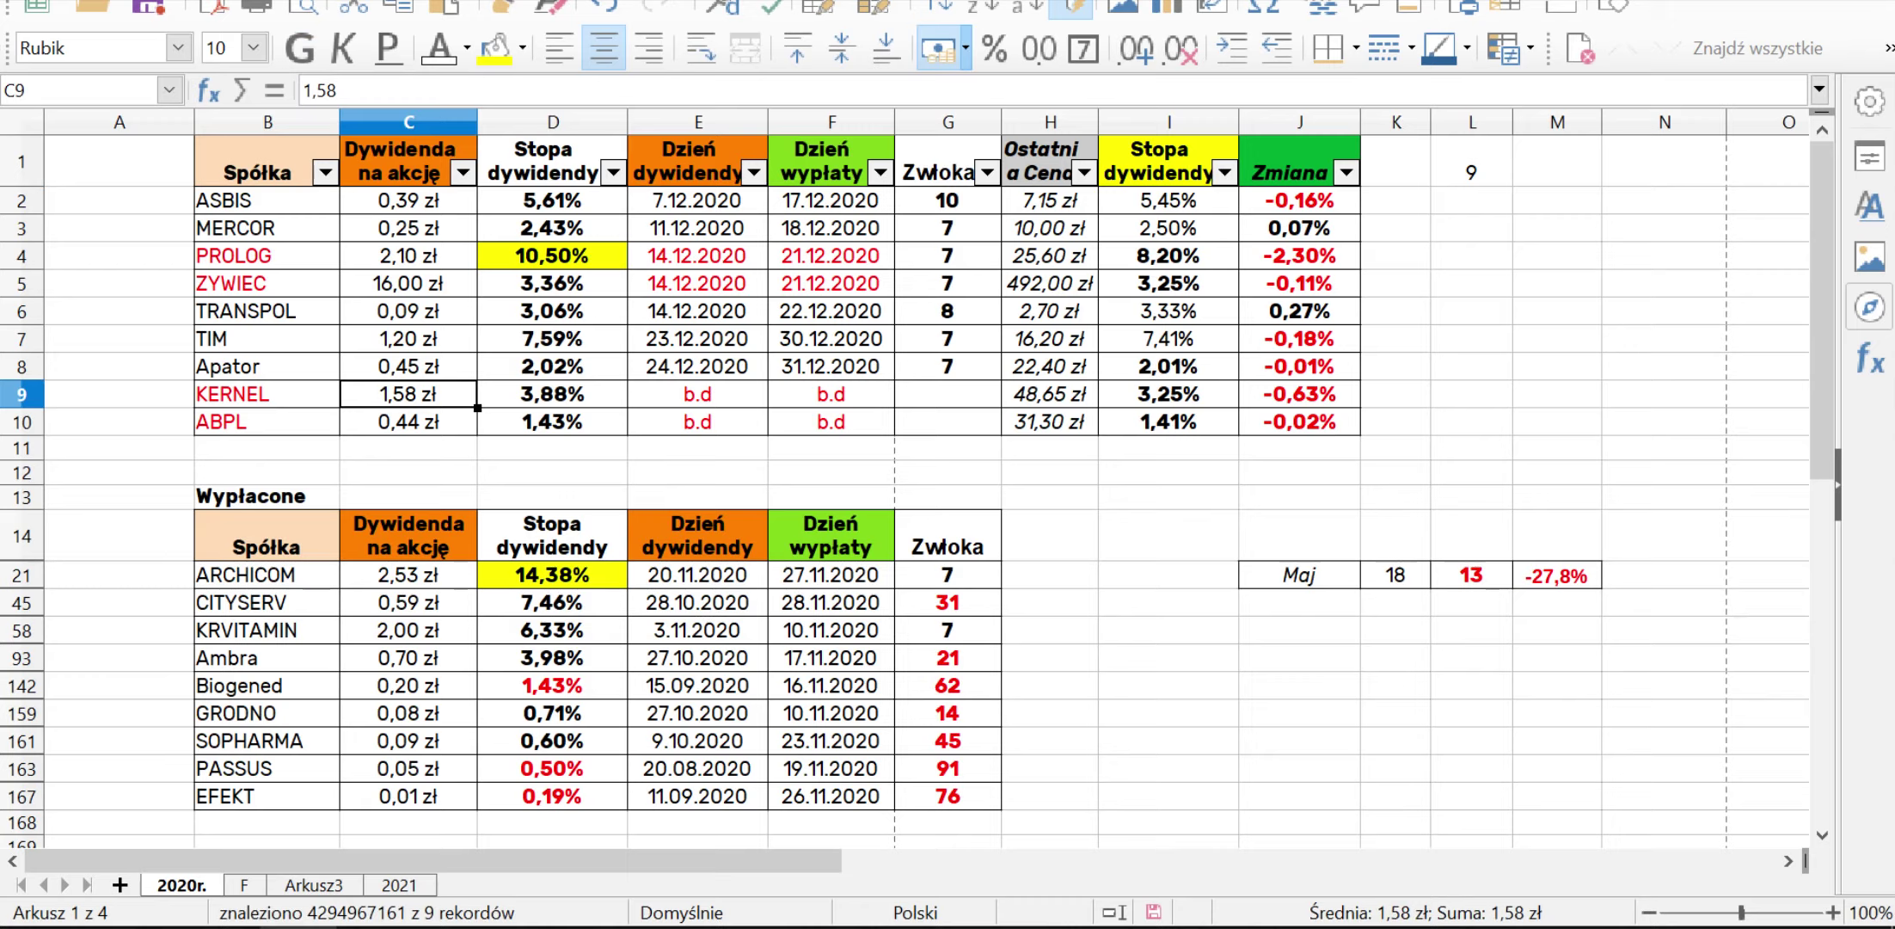
click(267, 257)
click(267, 283)
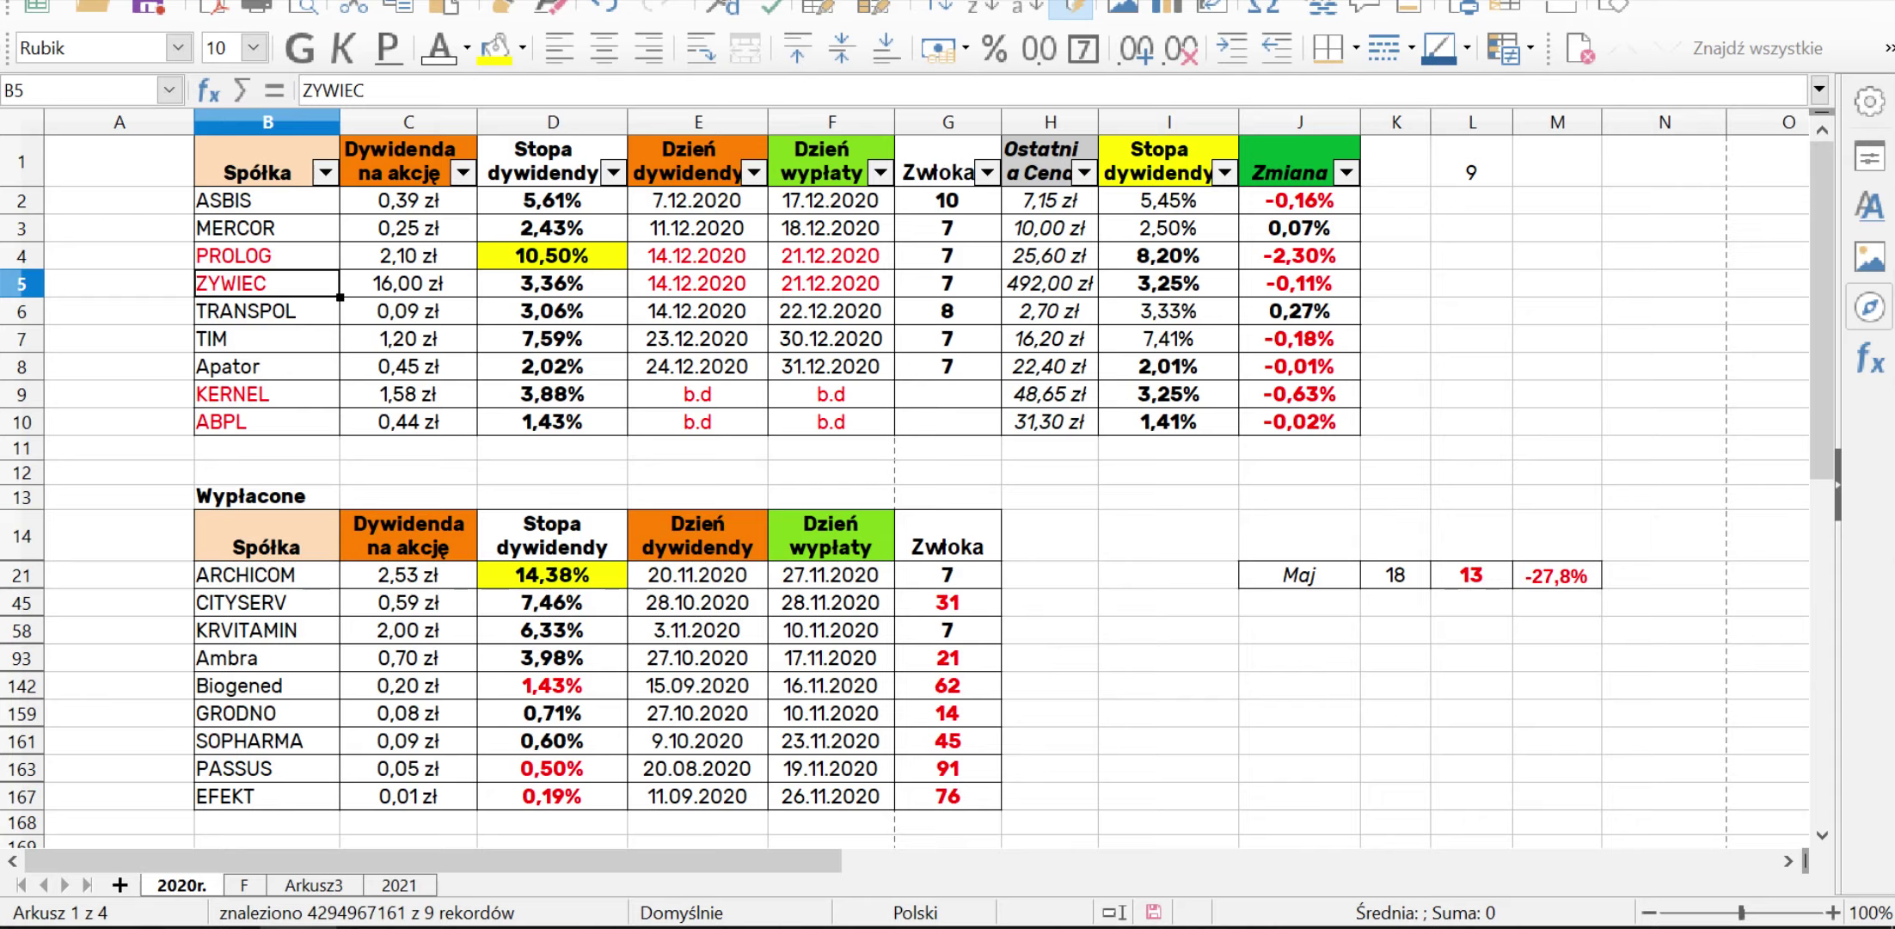
click(697, 201)
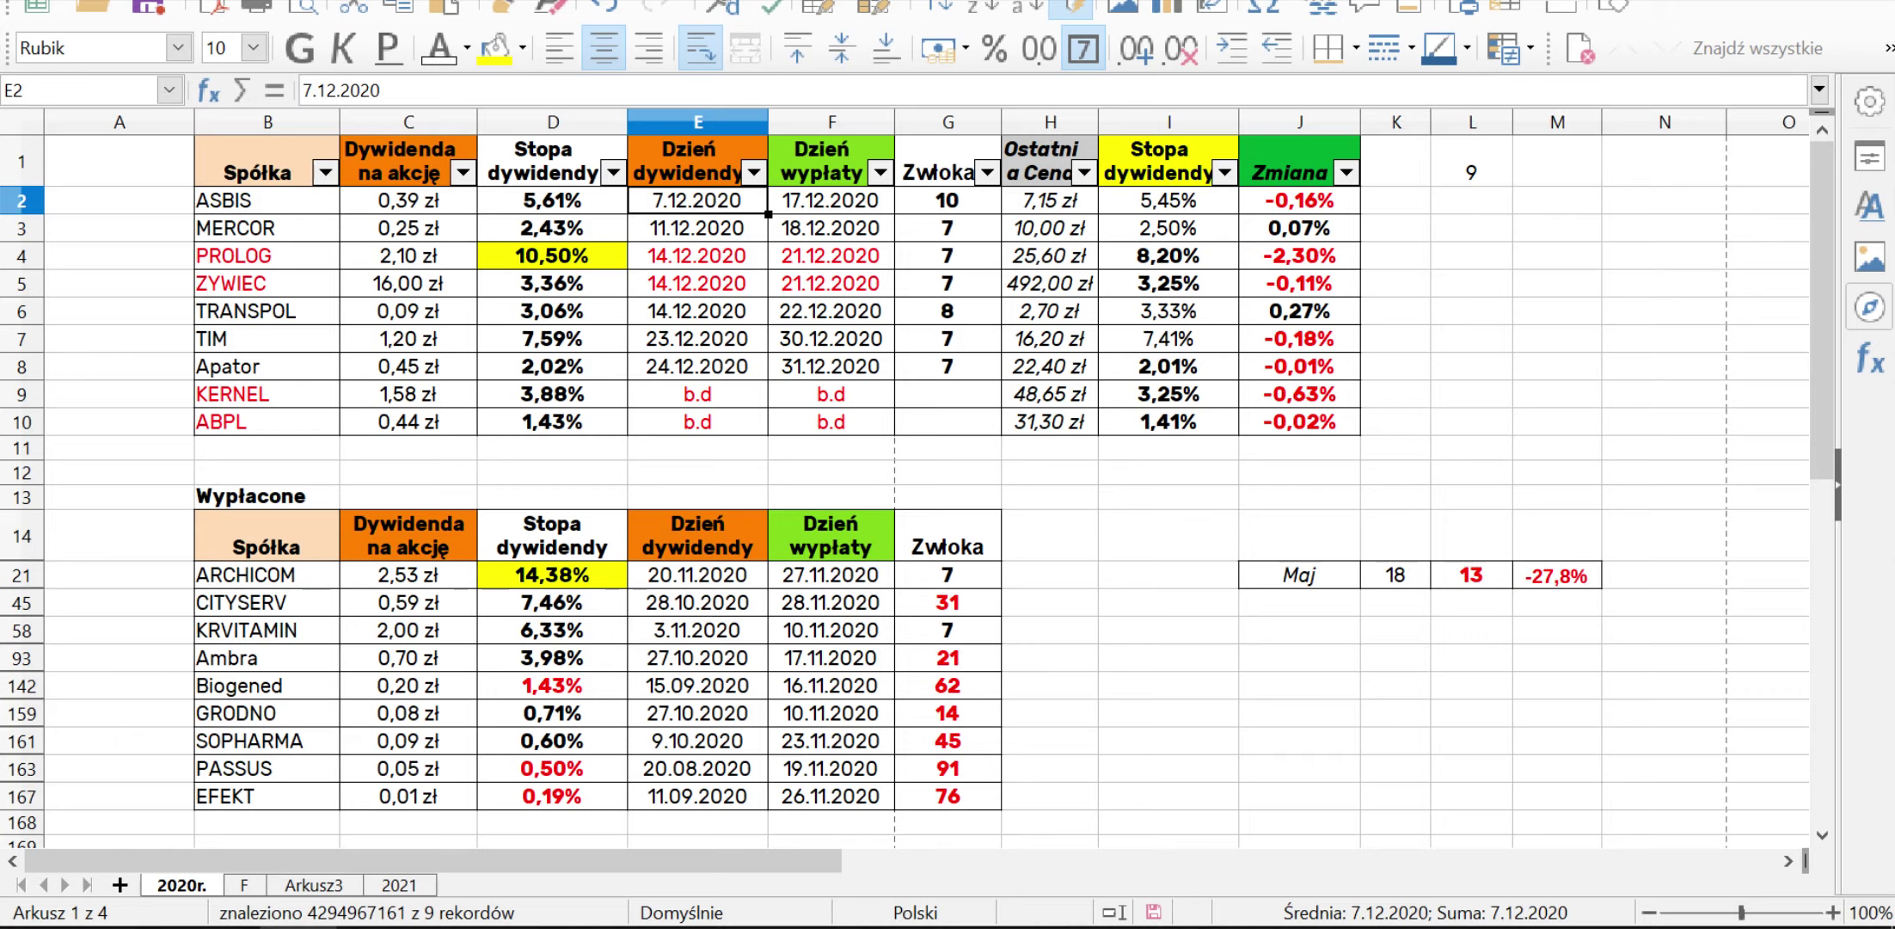
key(Down)
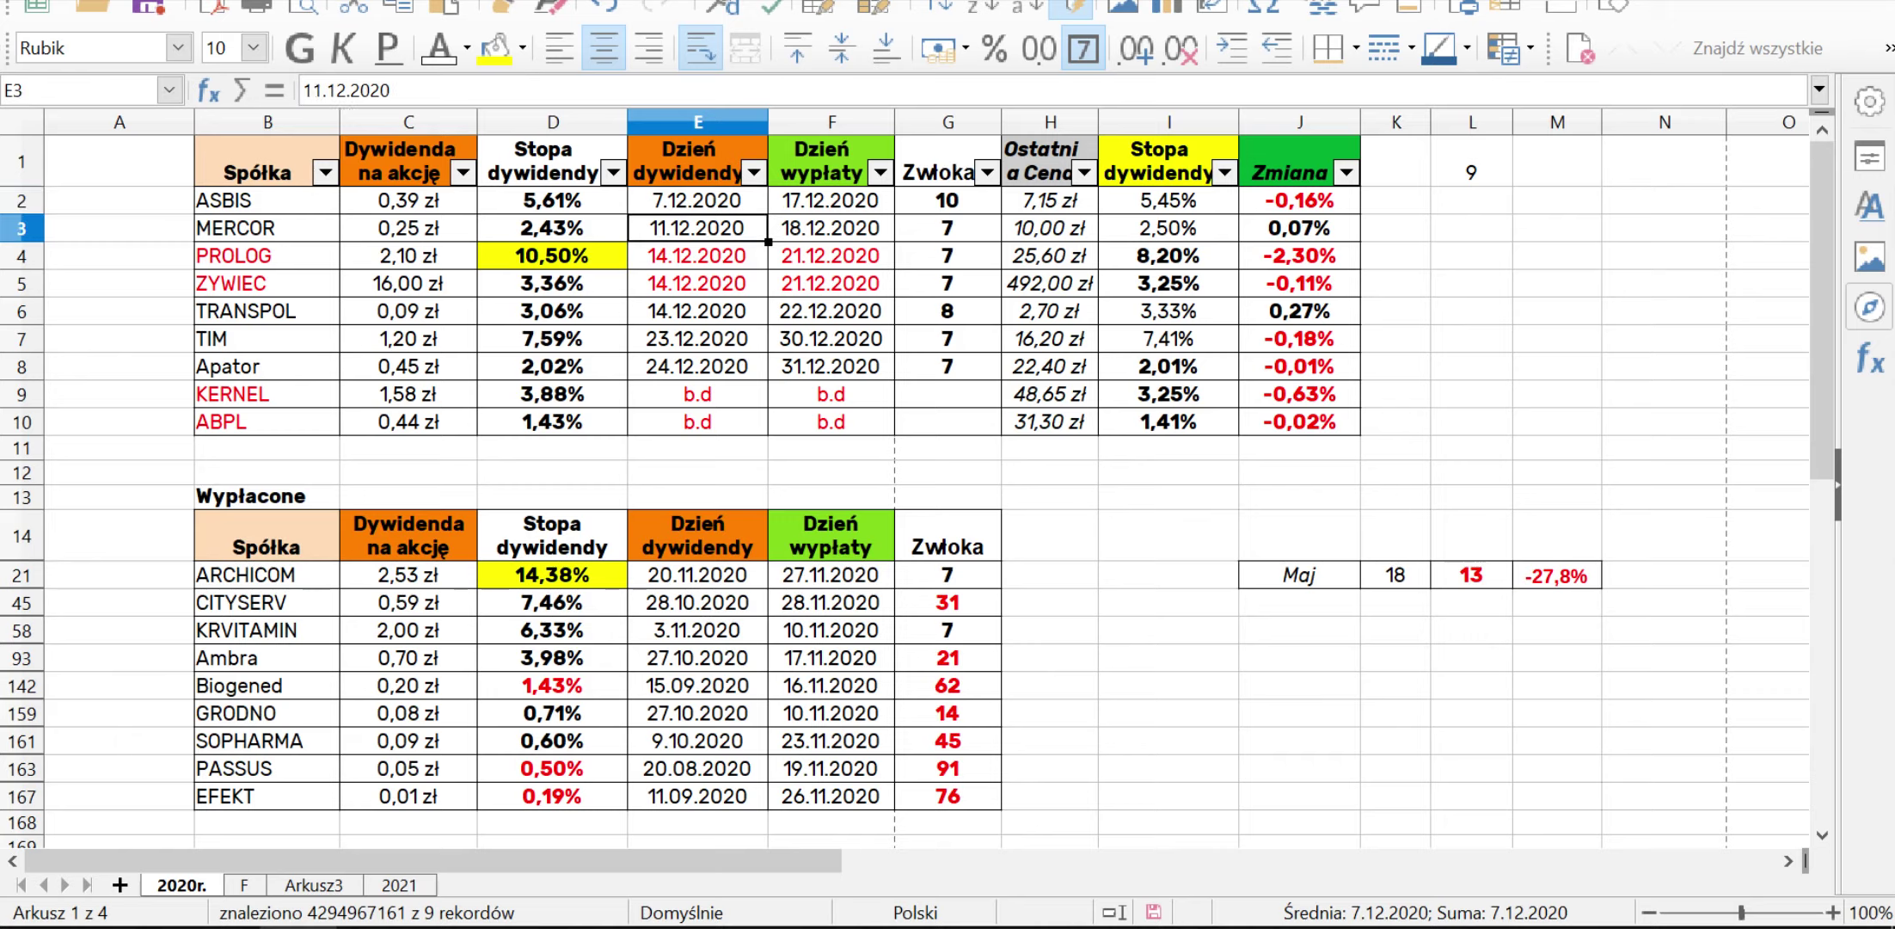
key(Up)
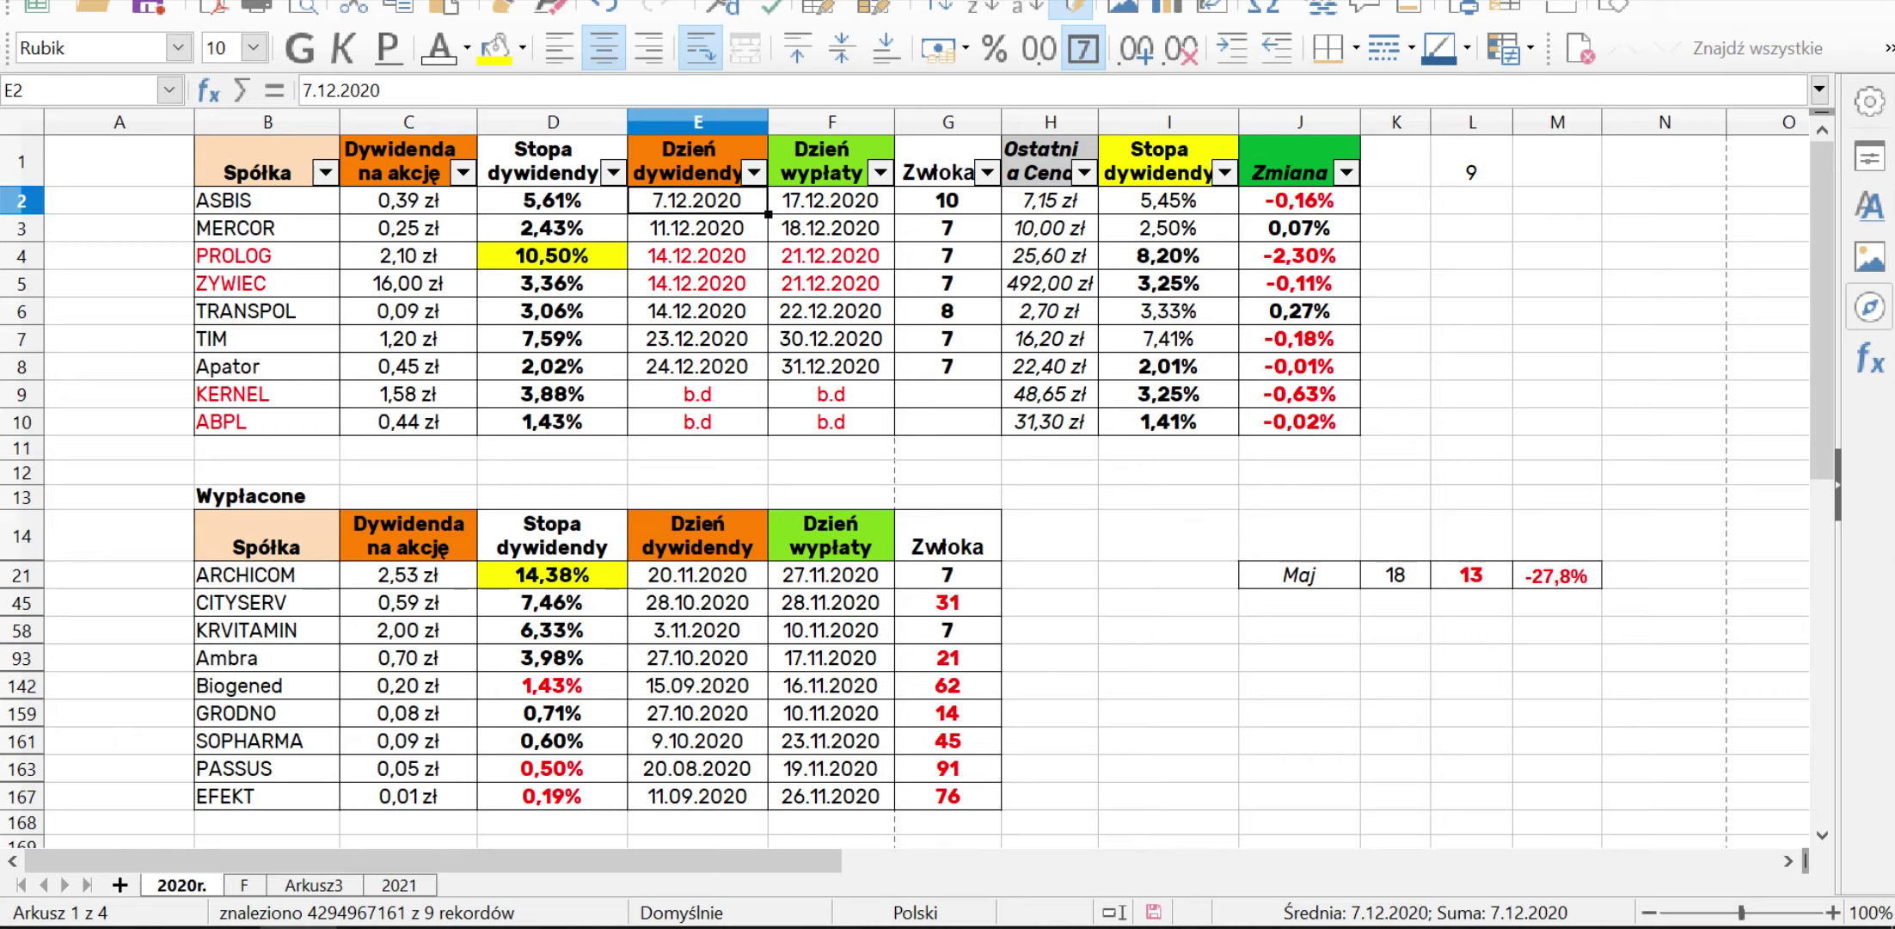
click(698, 311)
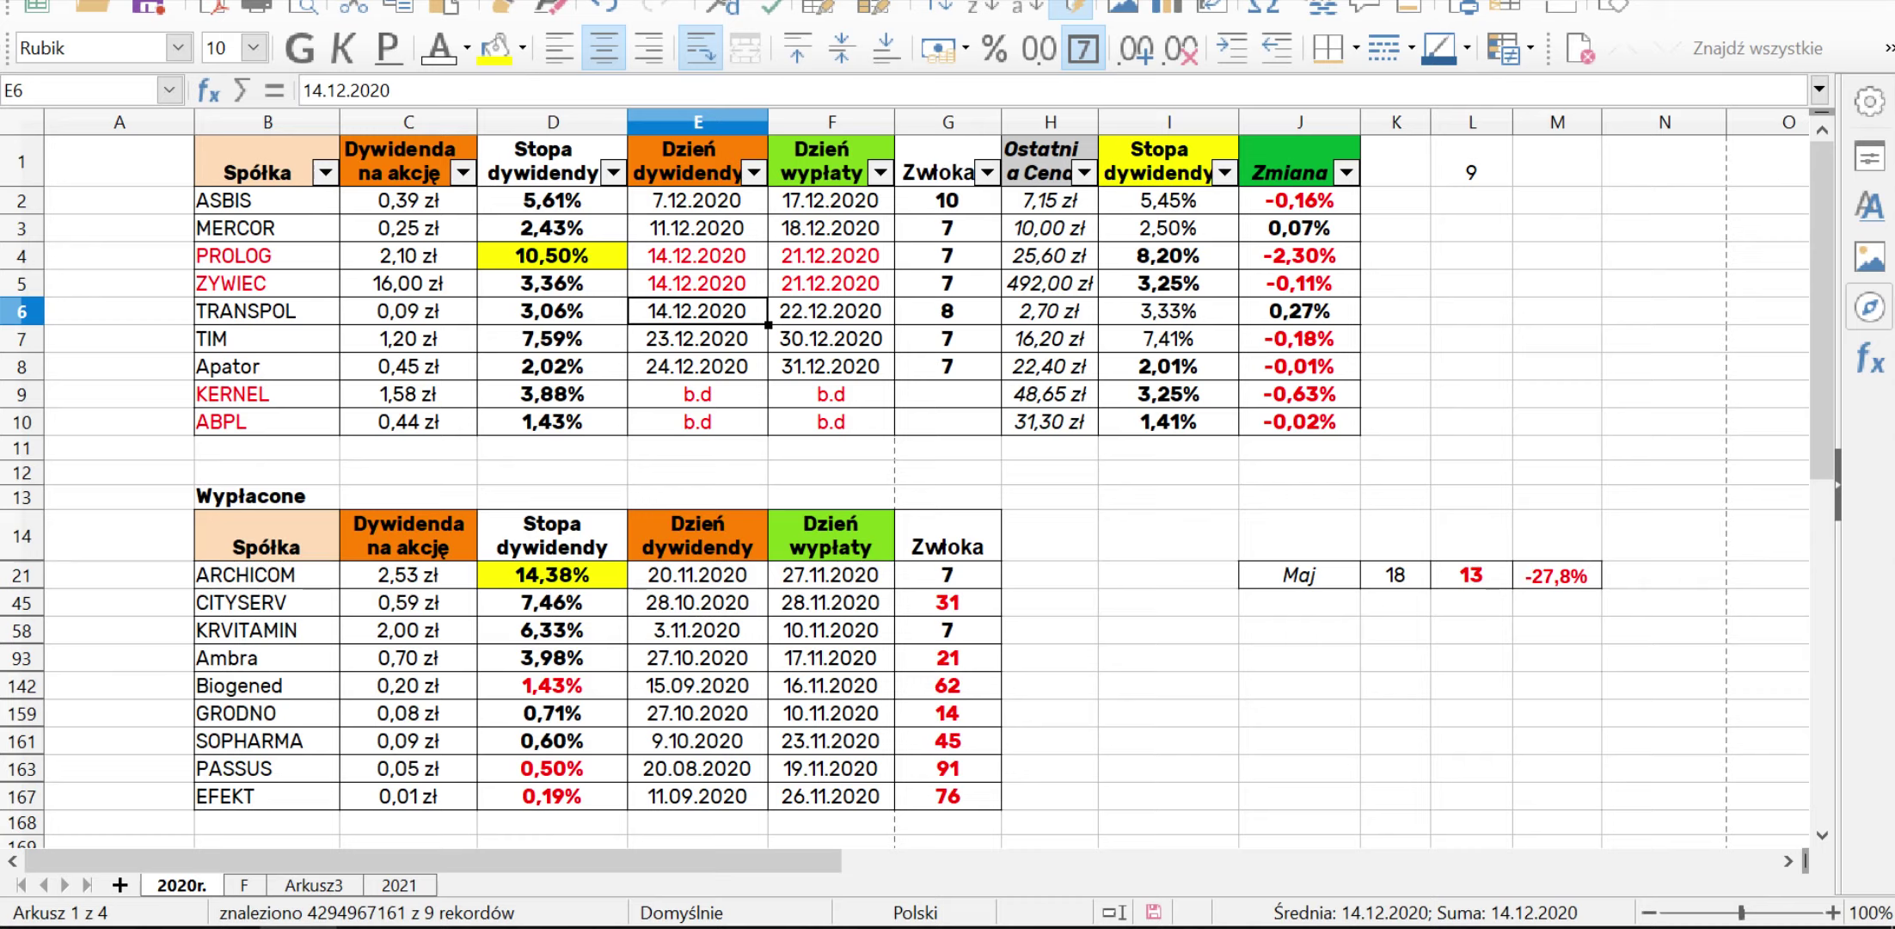
click(697, 228)
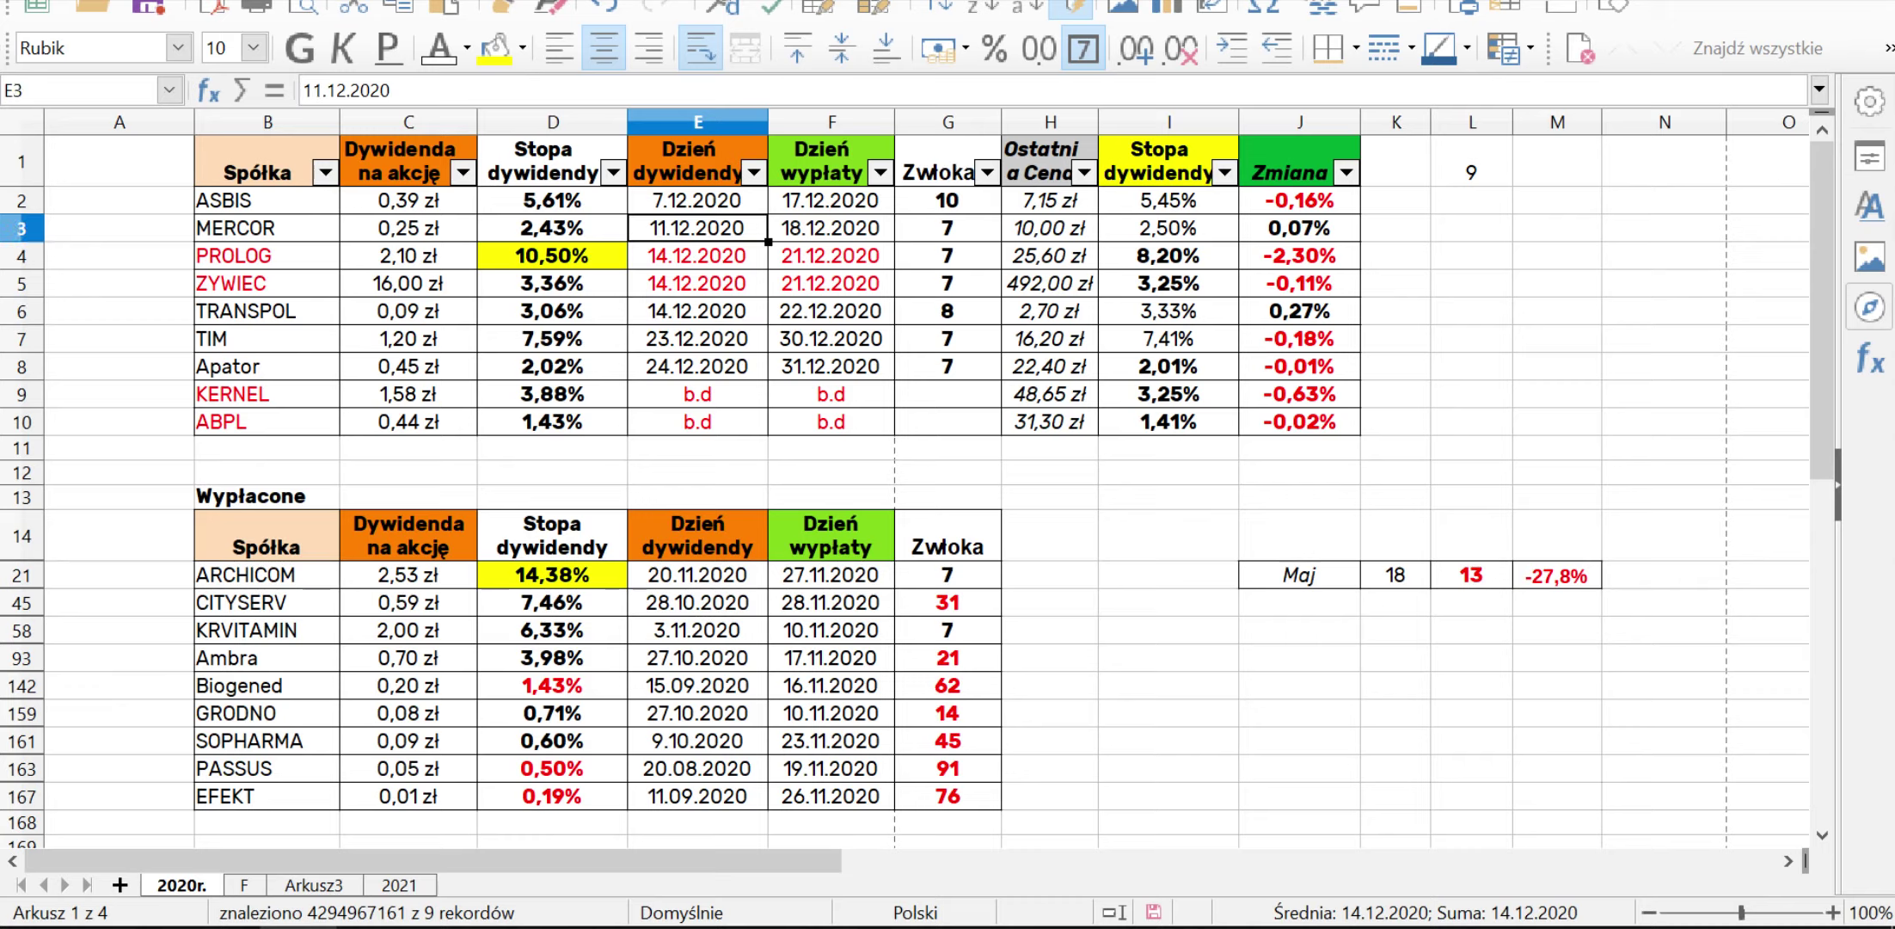
click(697, 256)
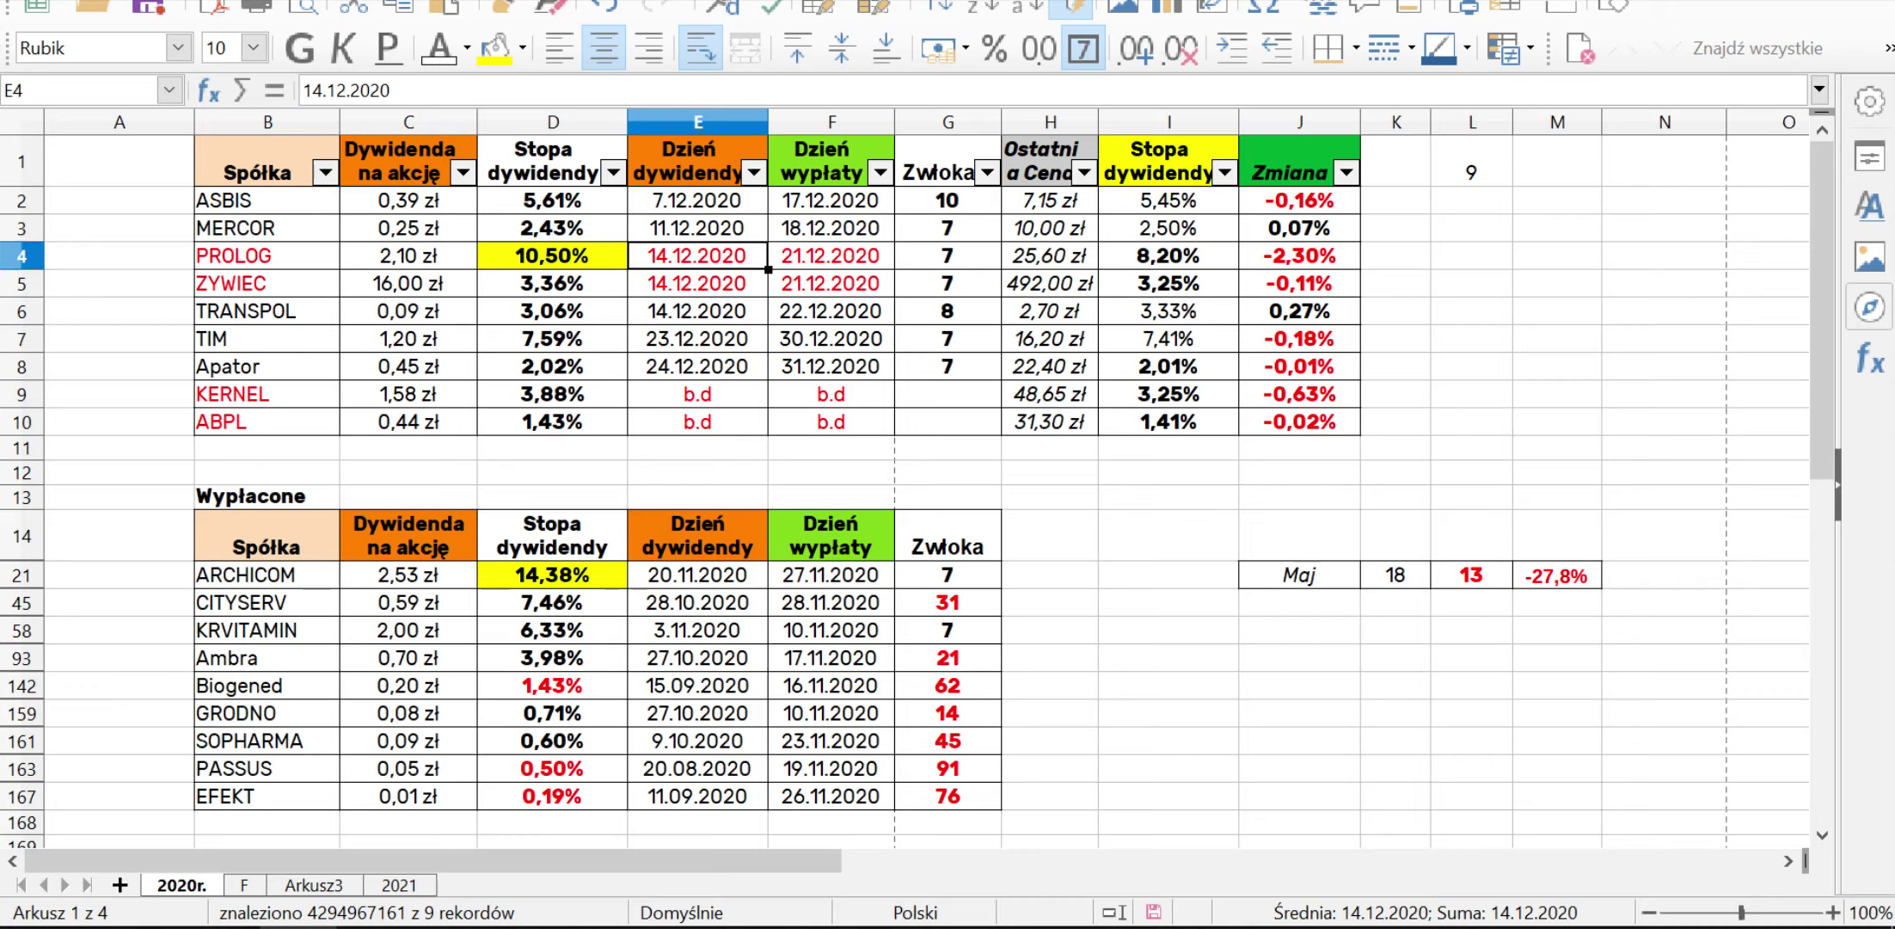
click(698, 311)
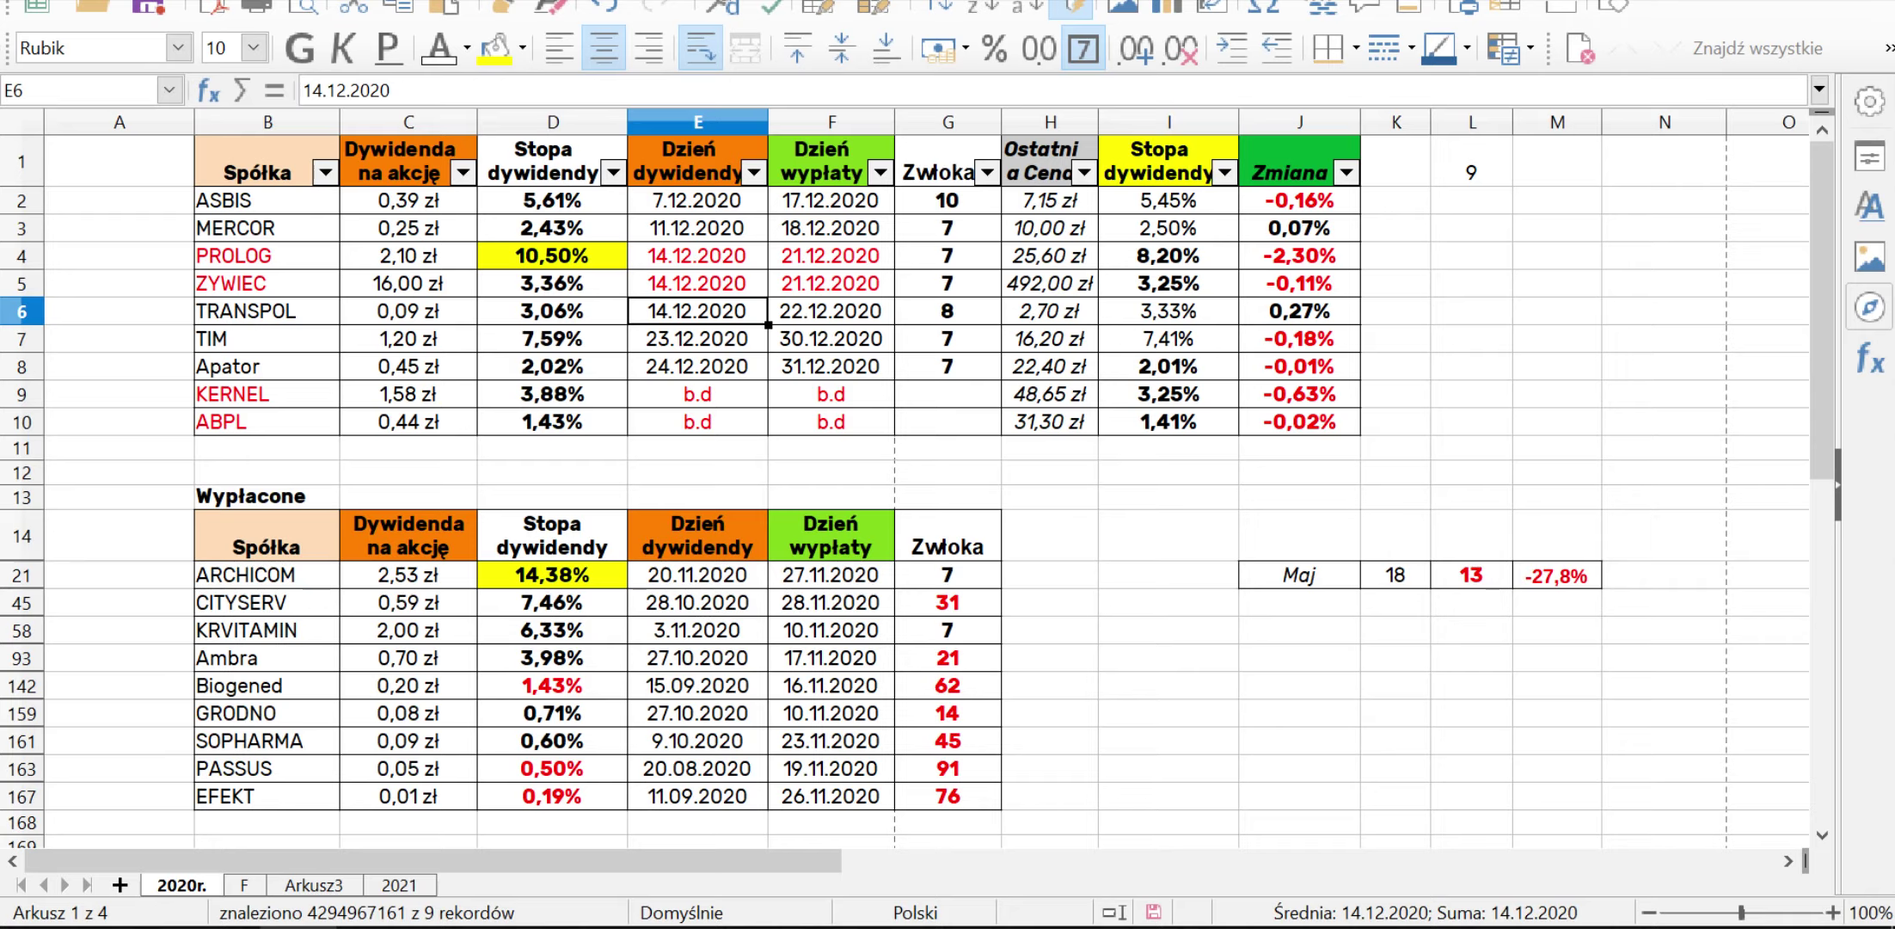
Sort the upcoming dividends table by the yellow Stopa dywidendy column in descending order and check the top four yields
click(1226, 173)
click(1216, 208)
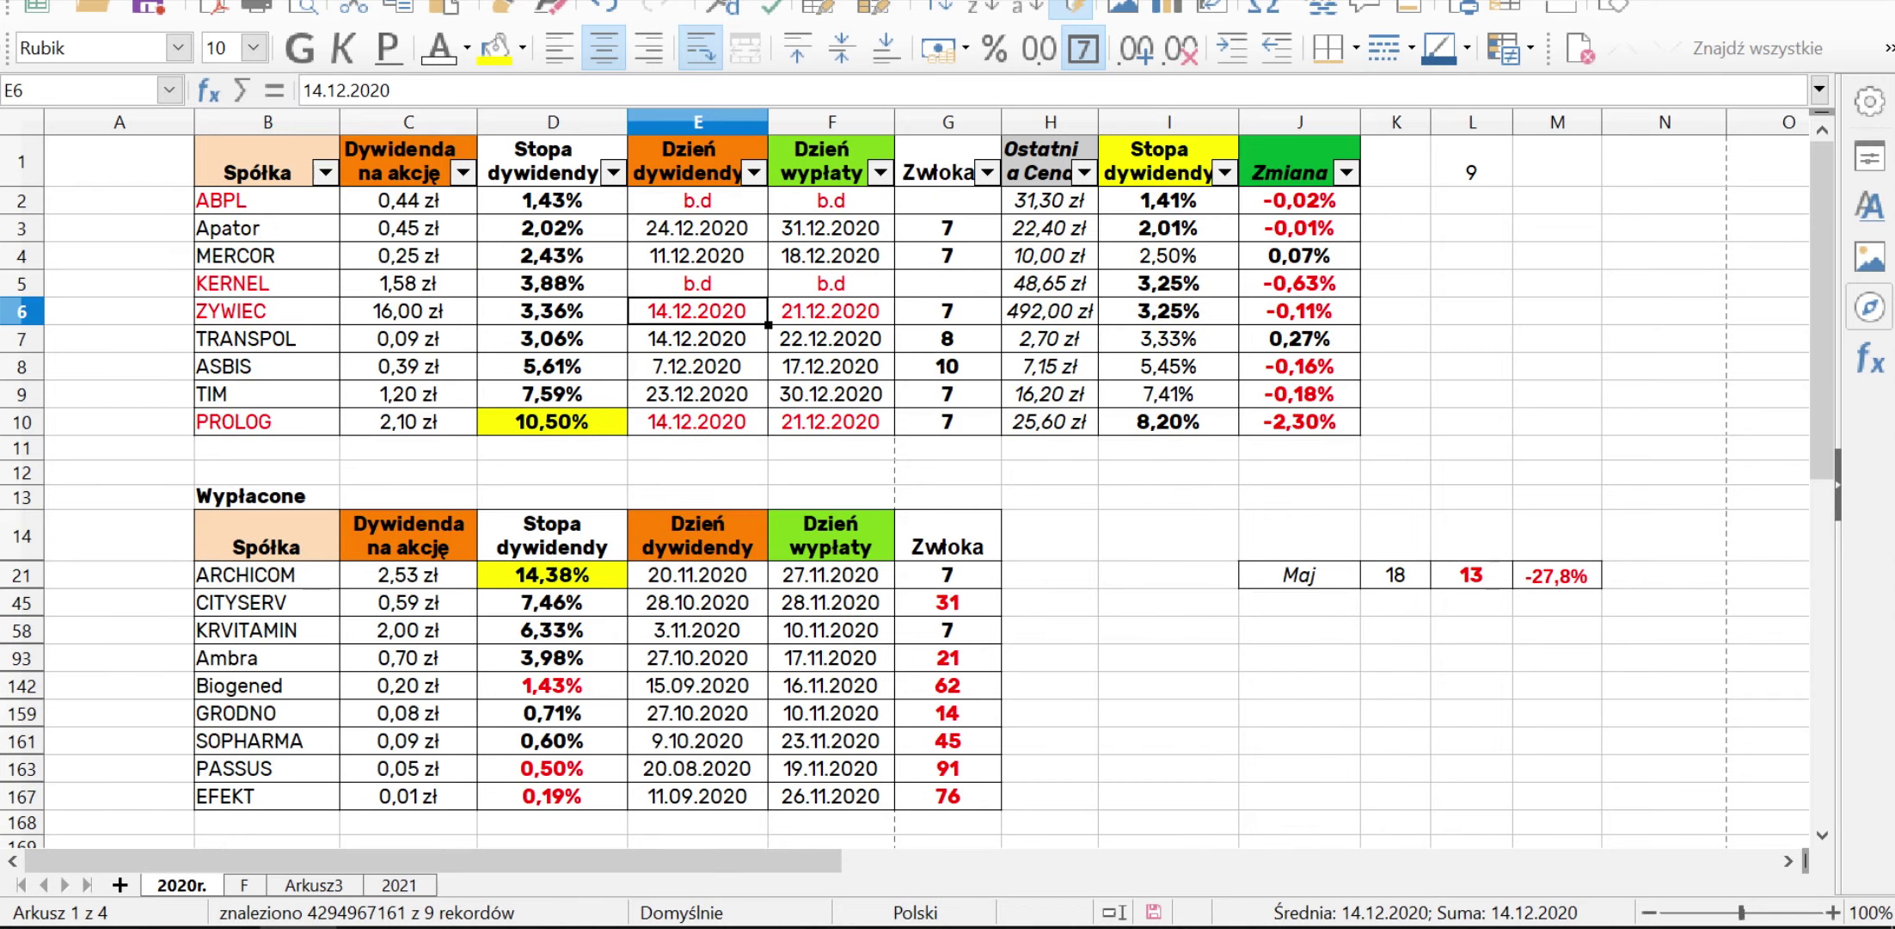
click(1224, 172)
click(1152, 238)
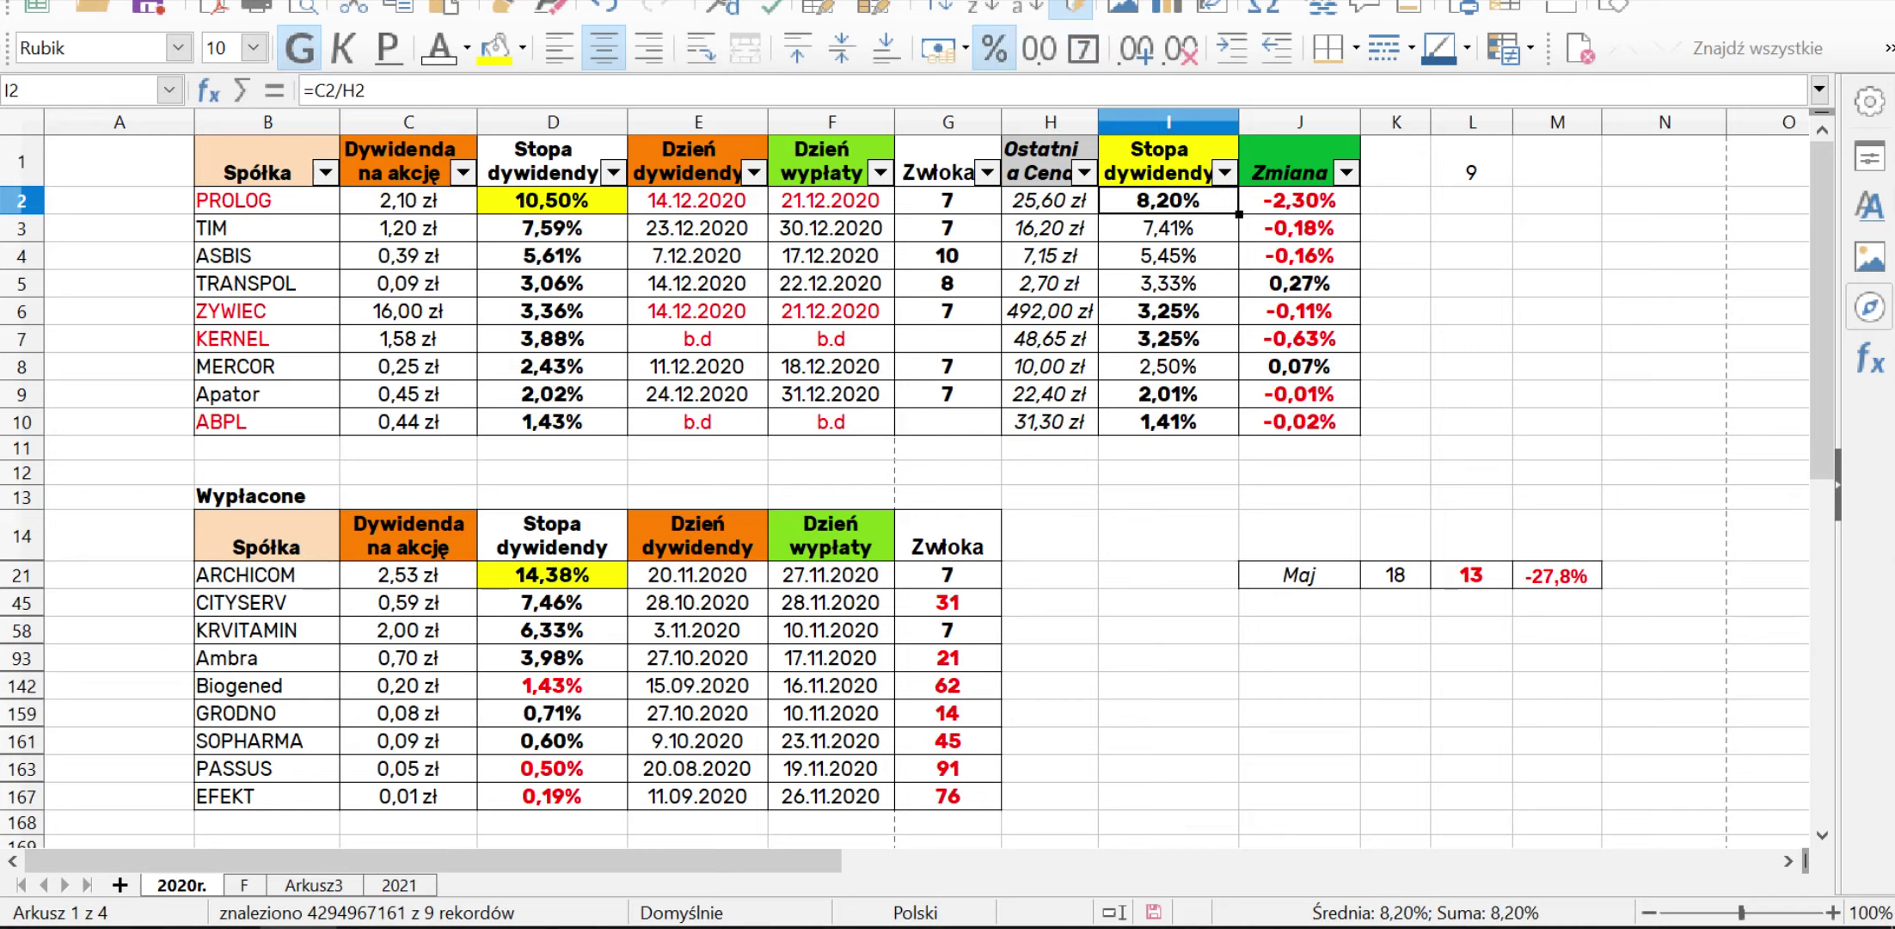
click(1168, 228)
click(1169, 256)
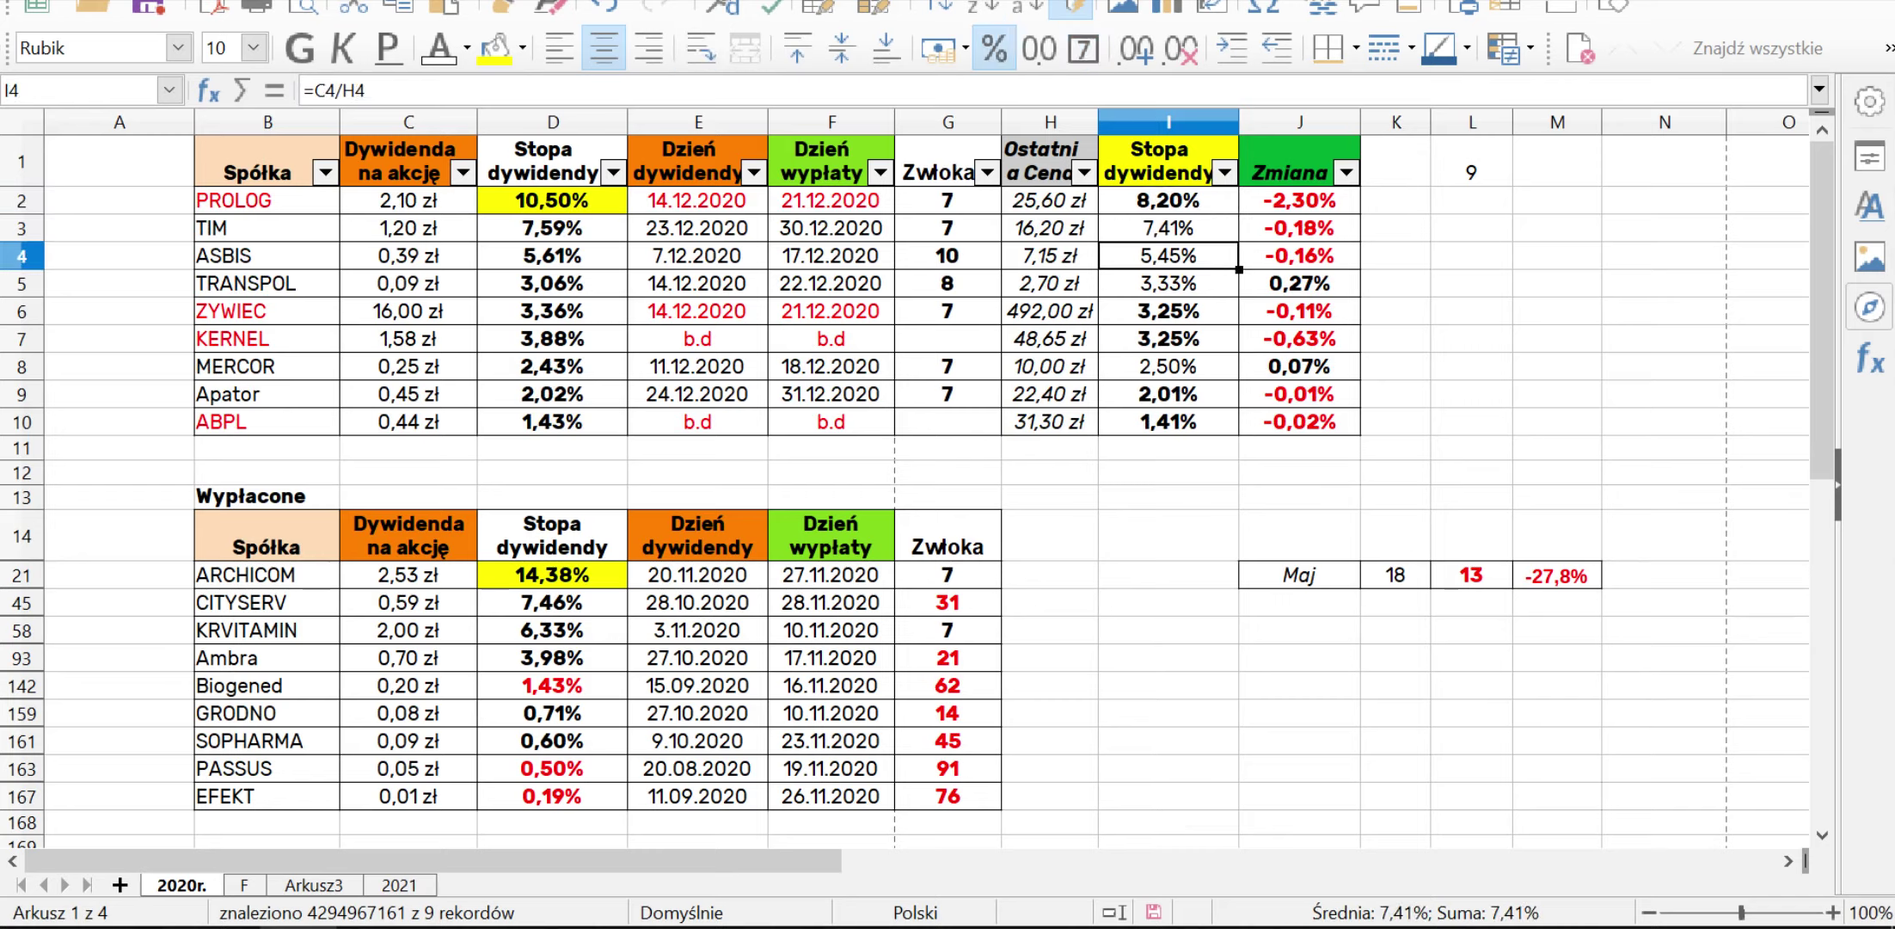
click(1169, 284)
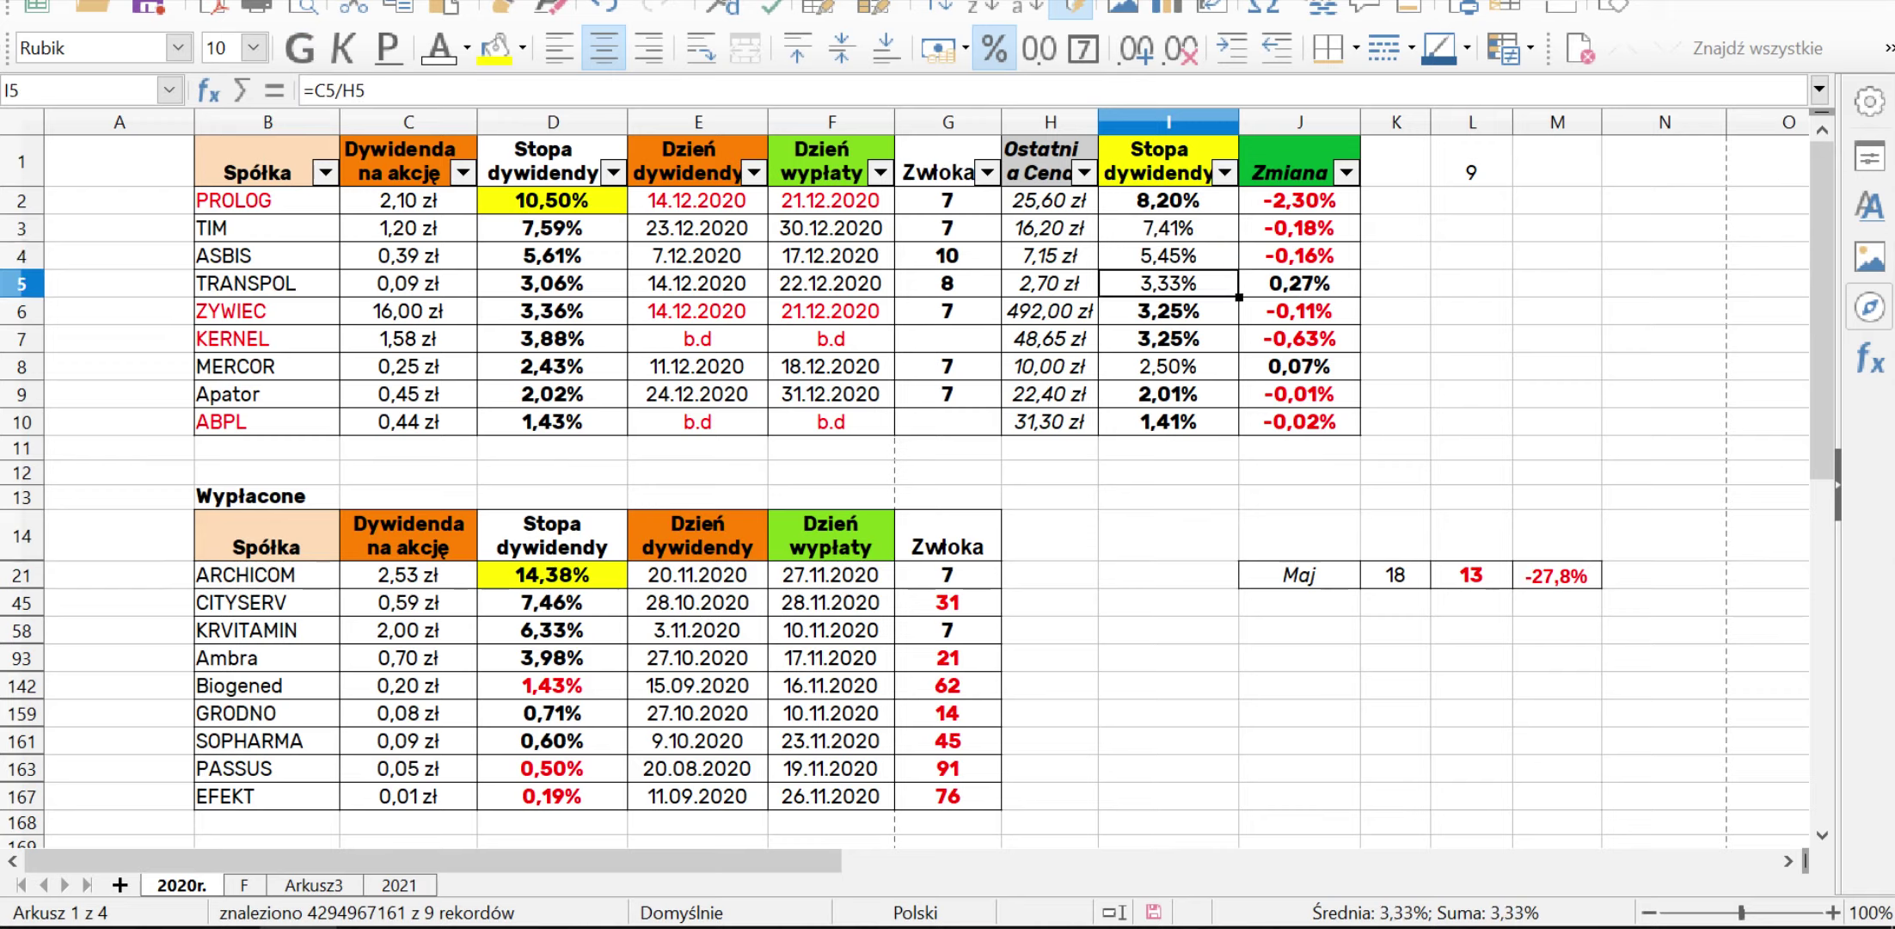
click(1168, 200)
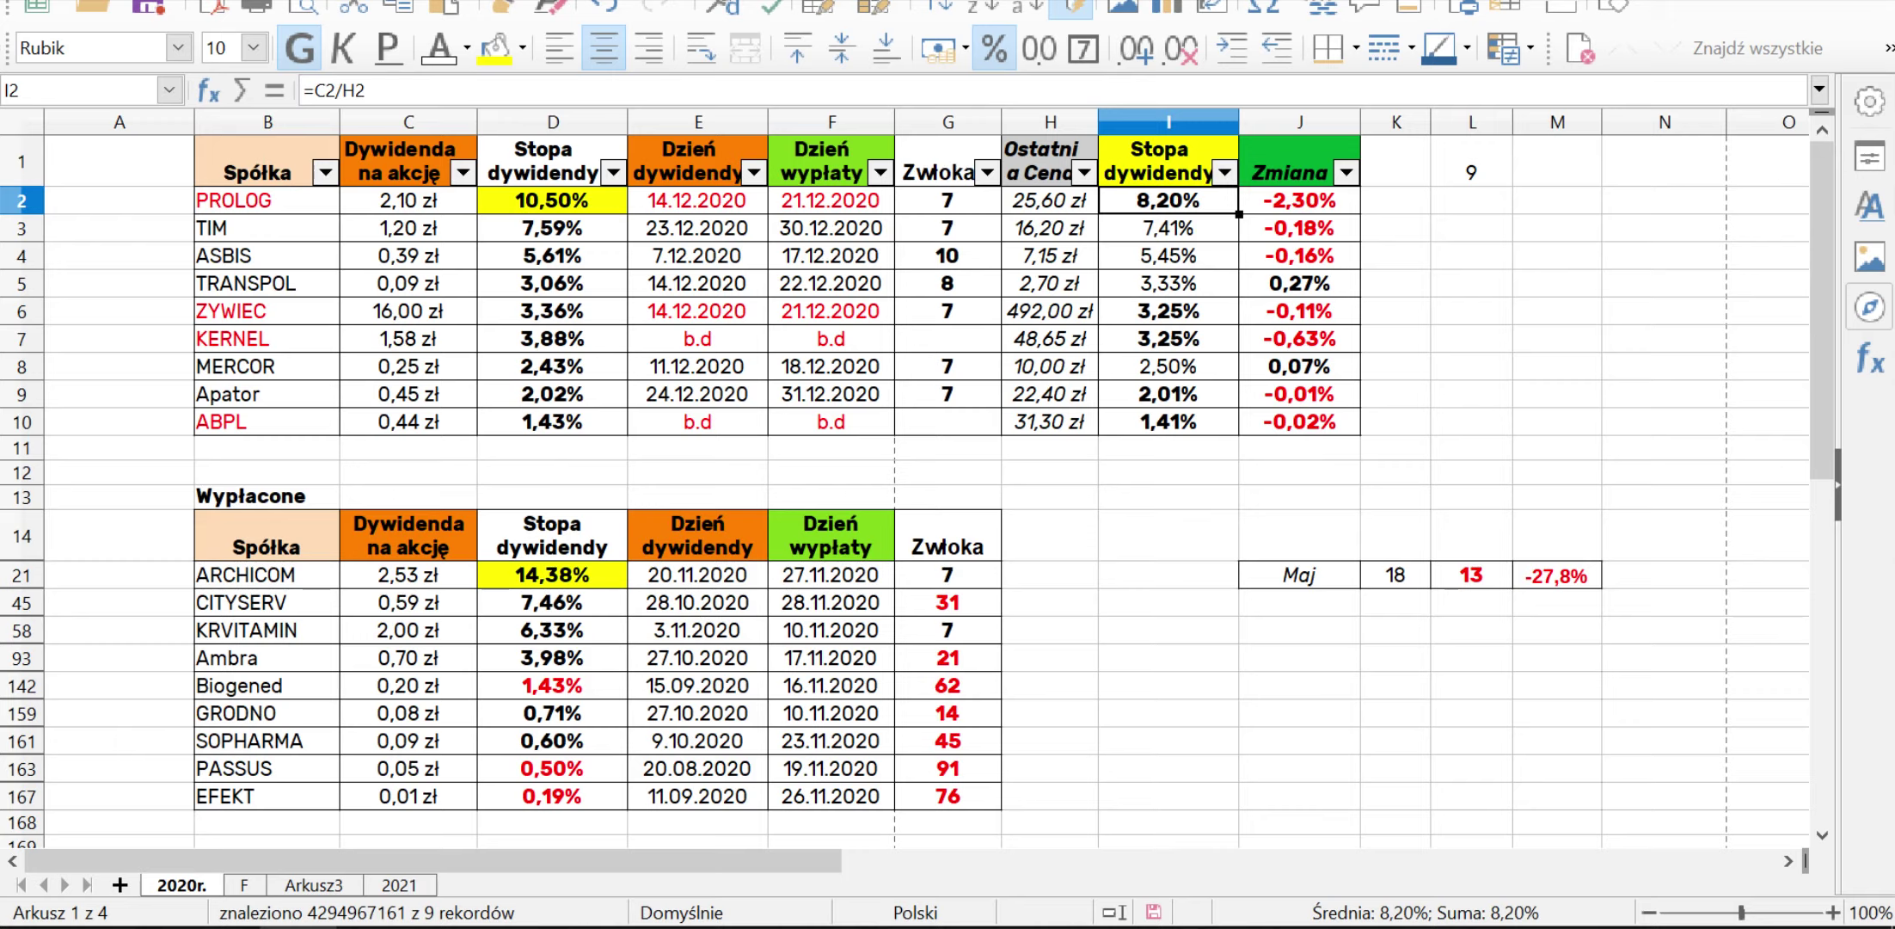
click(1050, 472)
click(947, 472)
click(1050, 472)
click(948, 472)
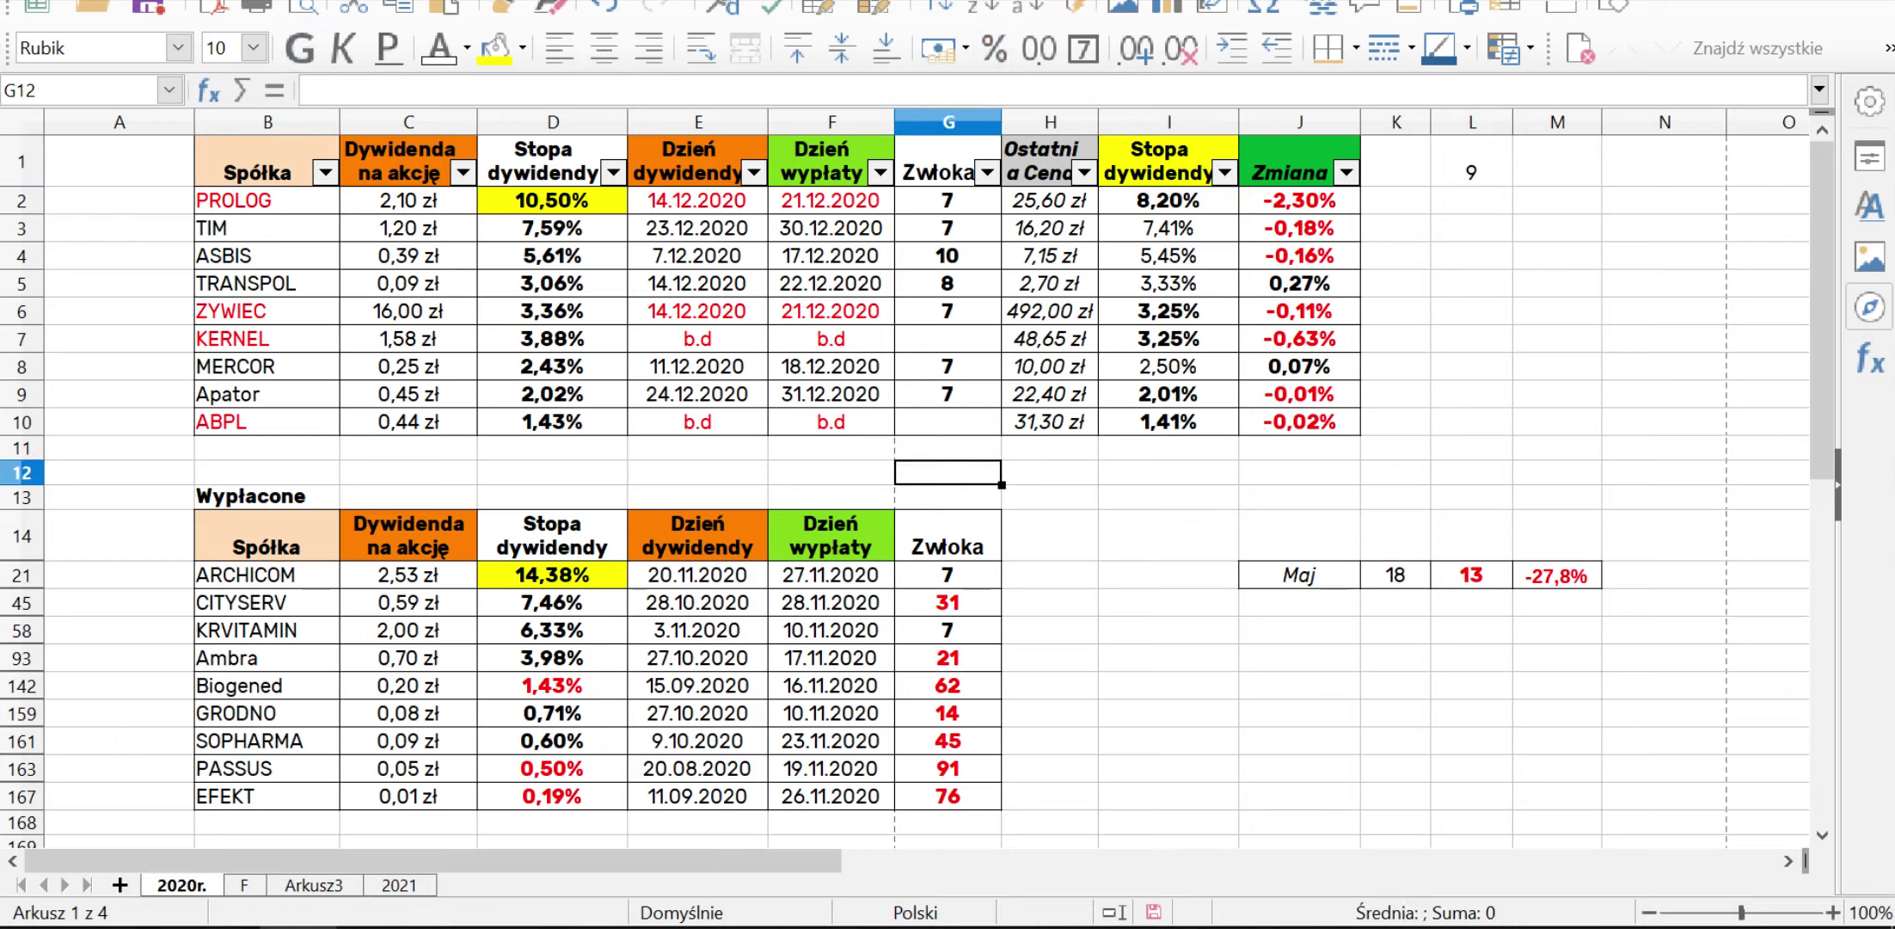
click(1049, 472)
click(948, 472)
click(831, 472)
click(948, 473)
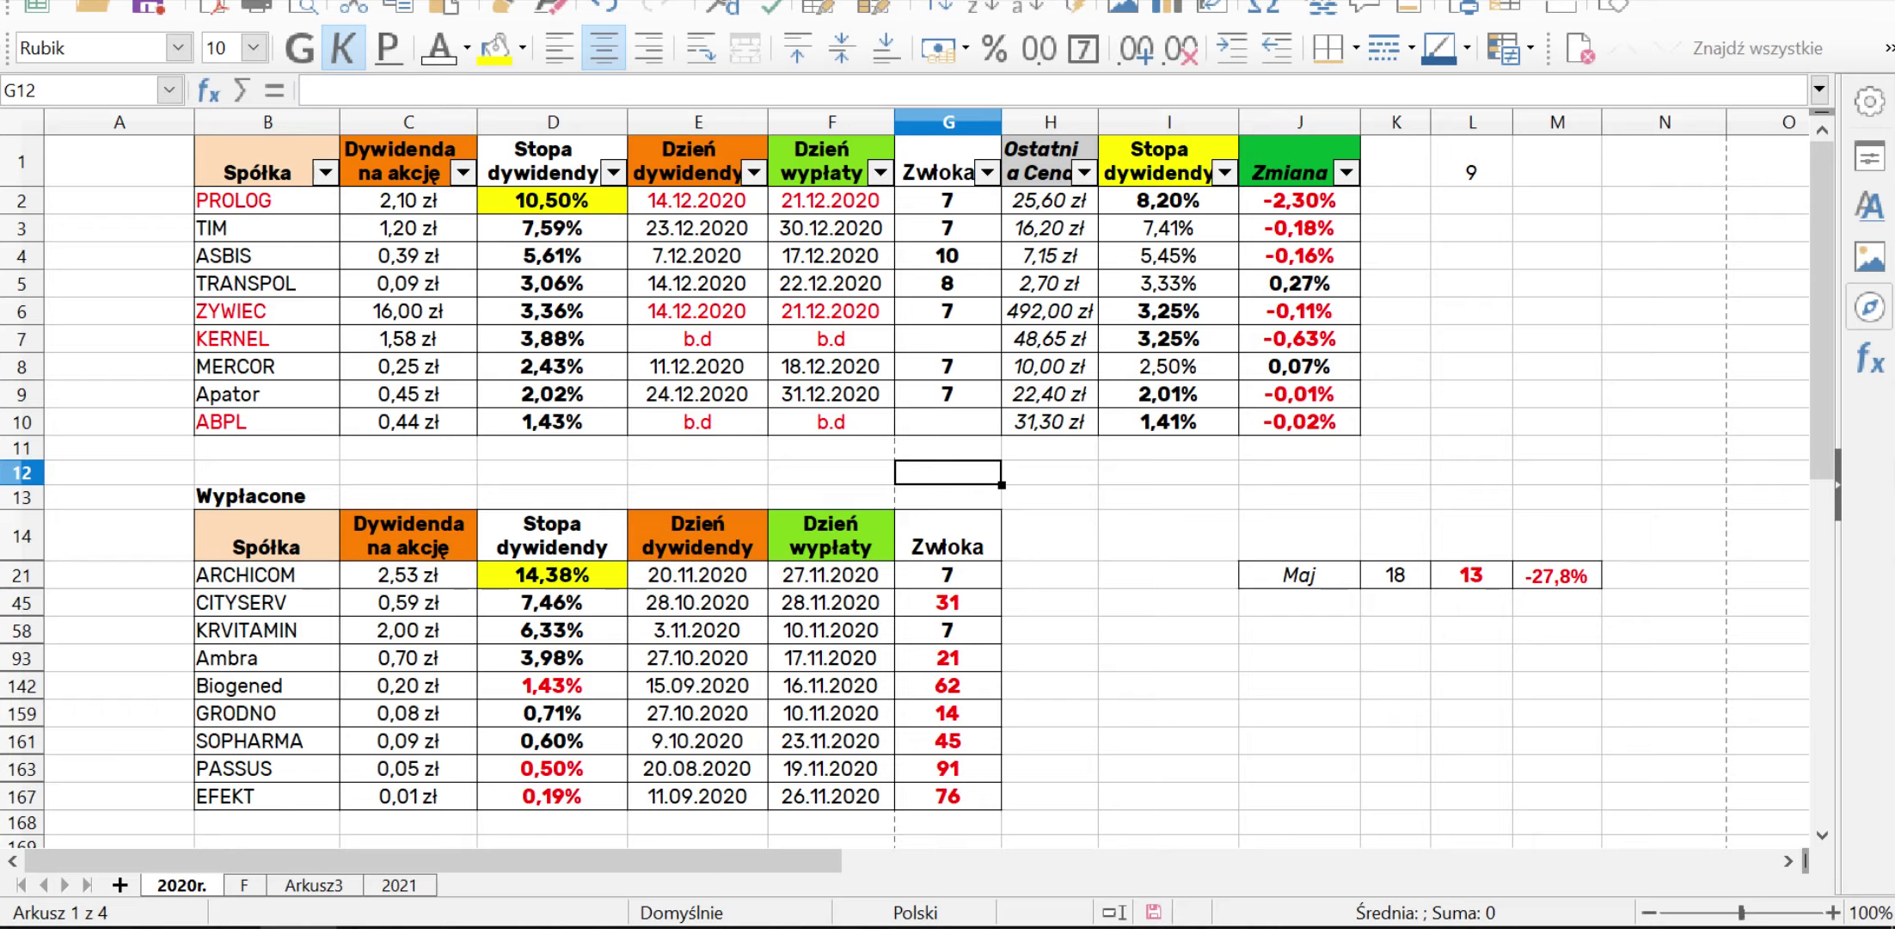
click(1050, 472)
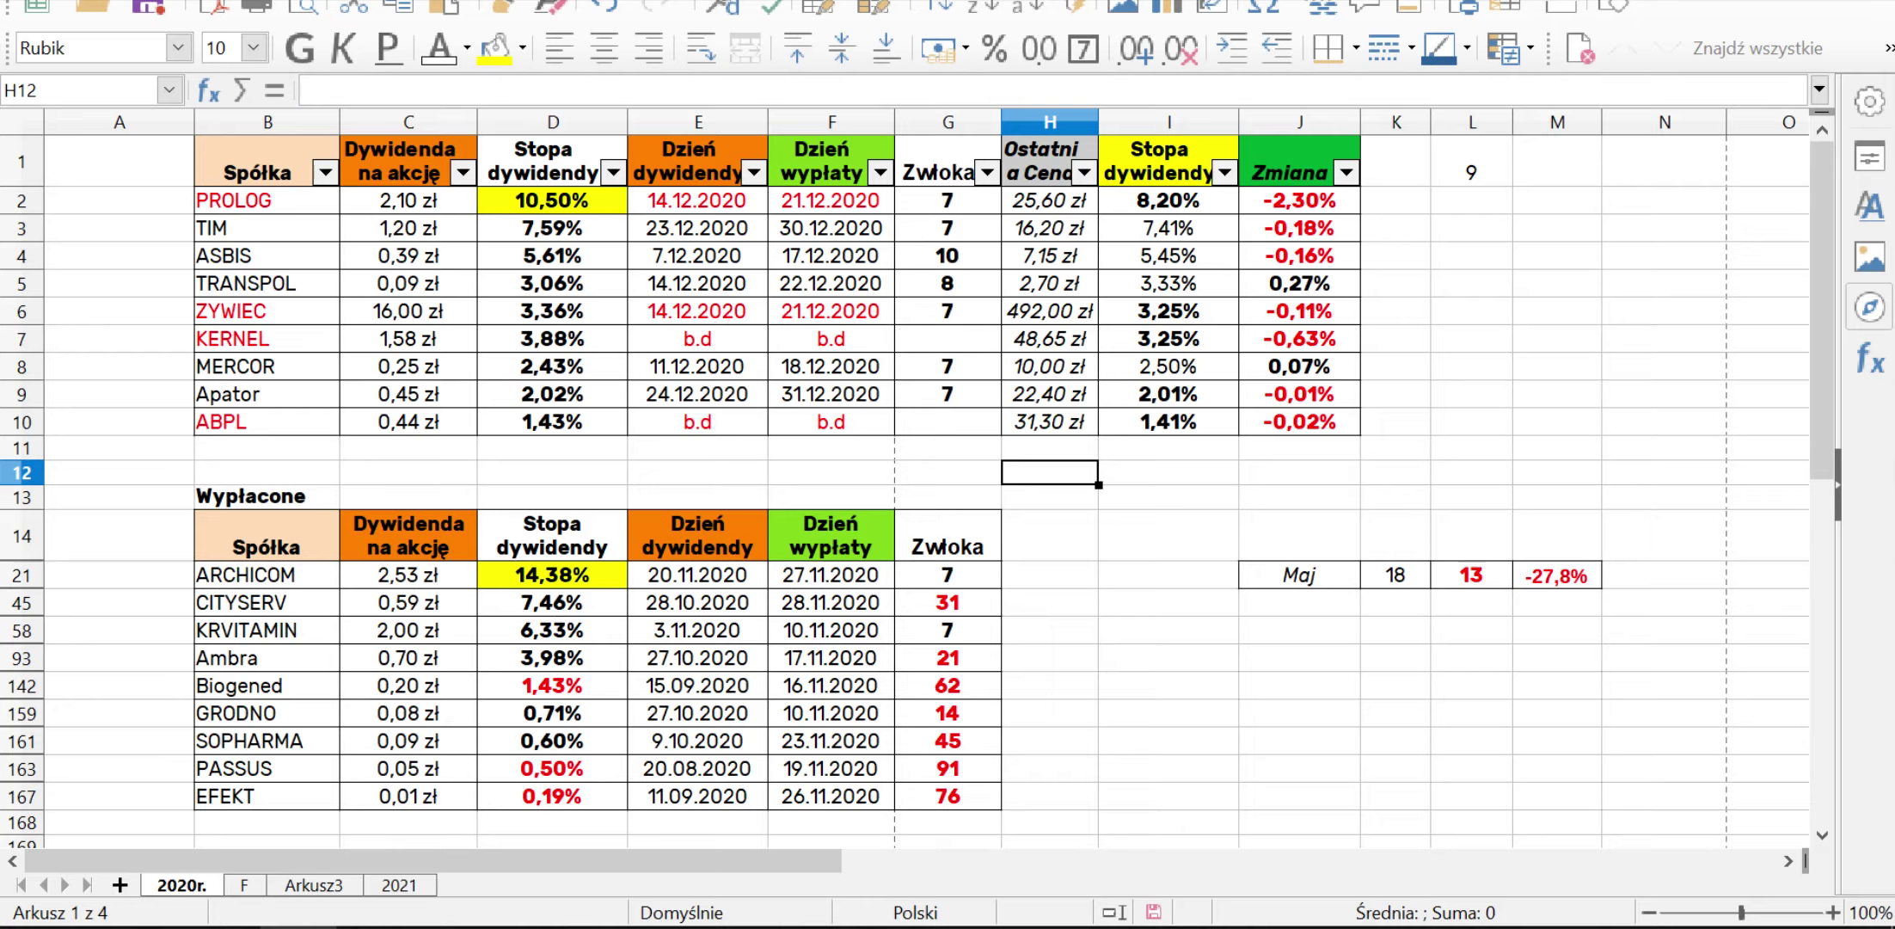
key(Left)
key(Left)
key(Right)
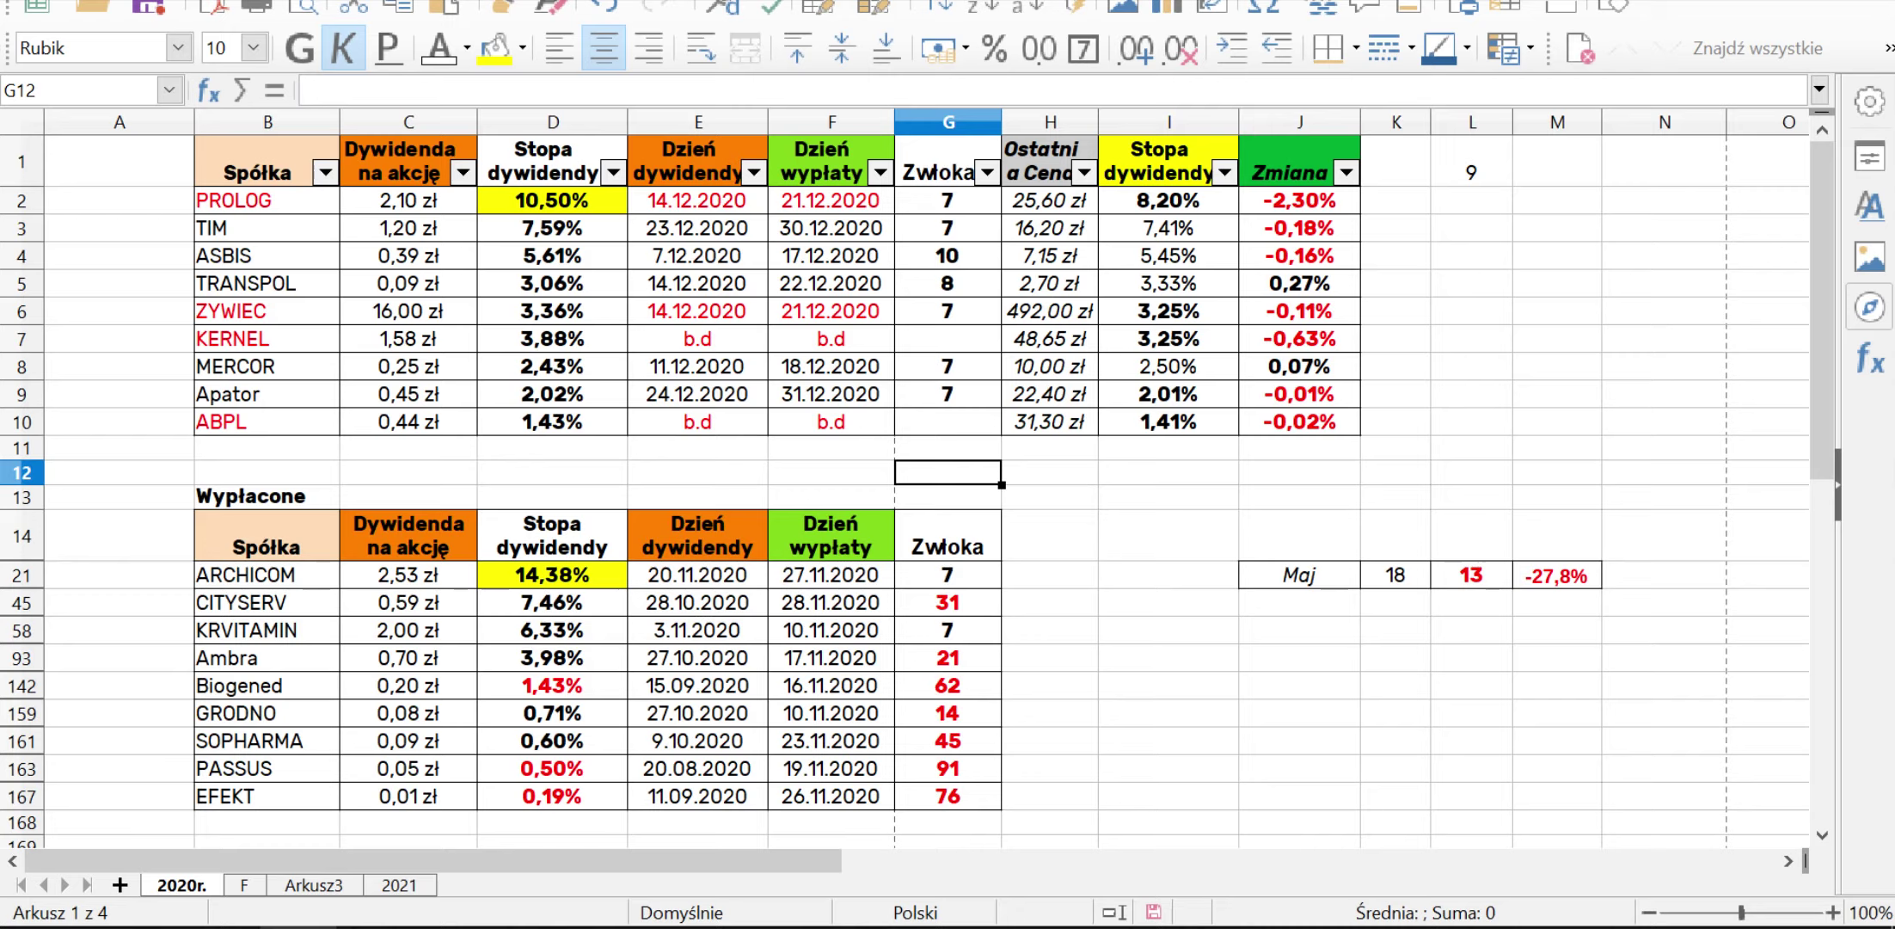
Sort the upcoming dividends table by the Zmiana column in descending order
click(1347, 173)
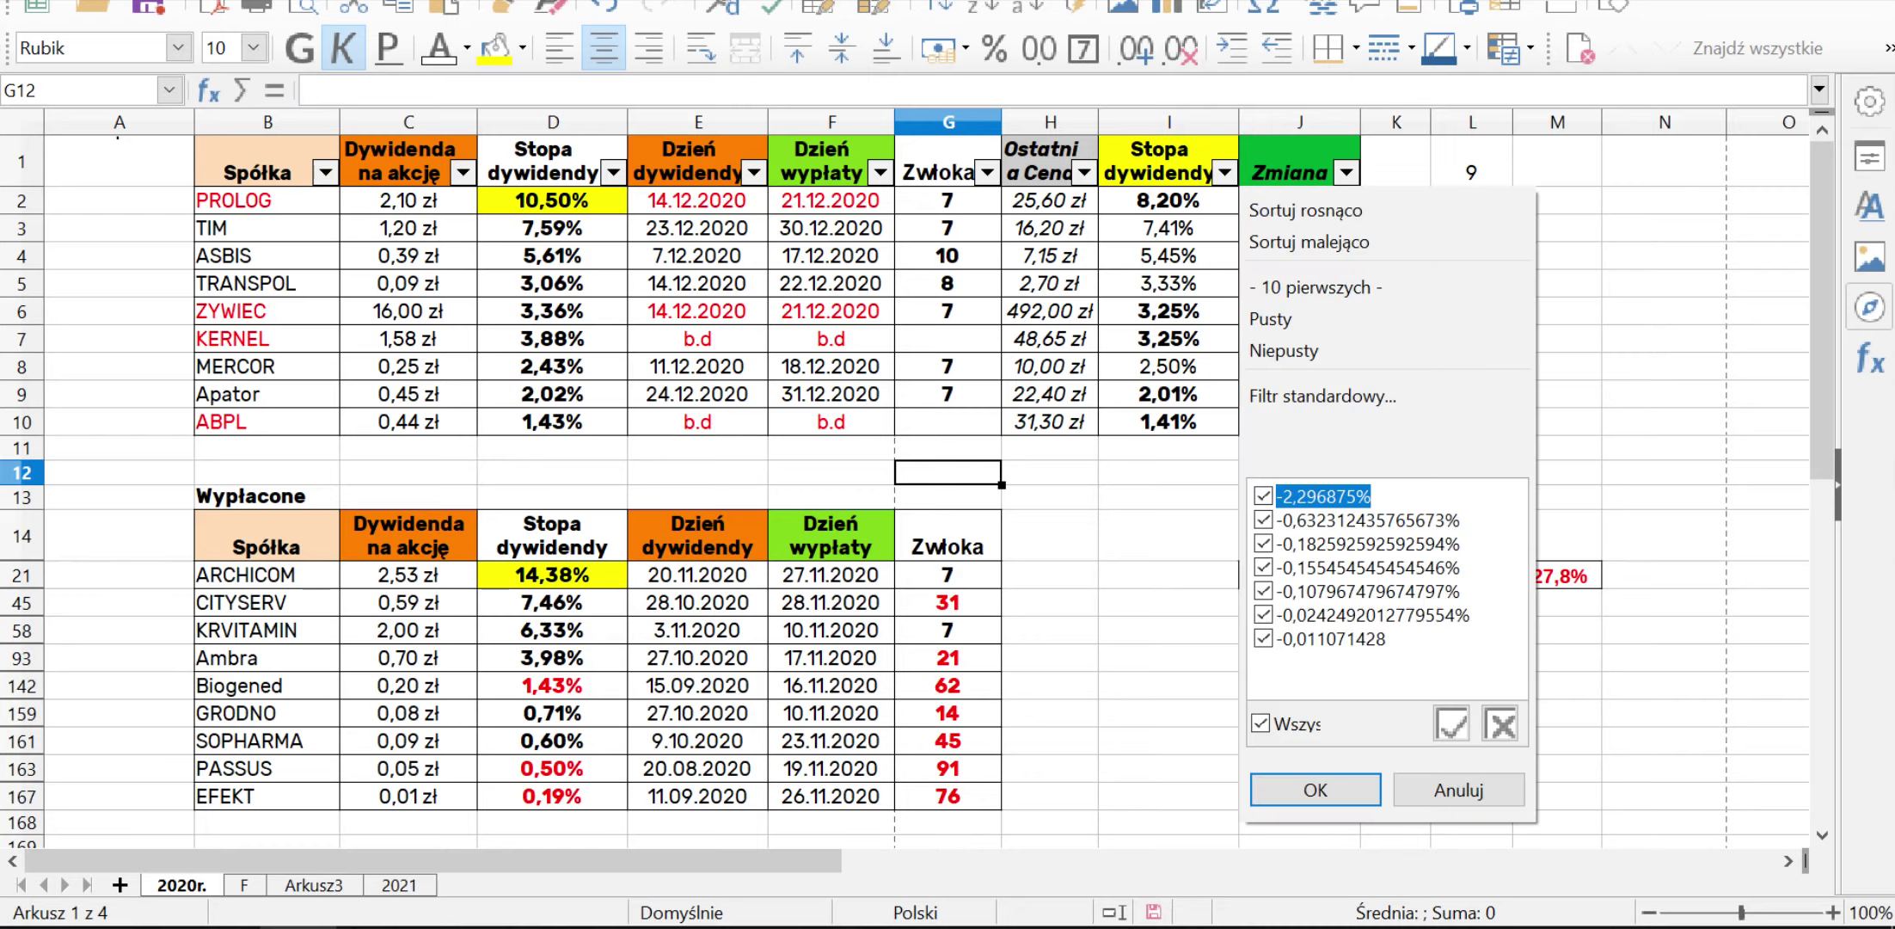
click(1341, 239)
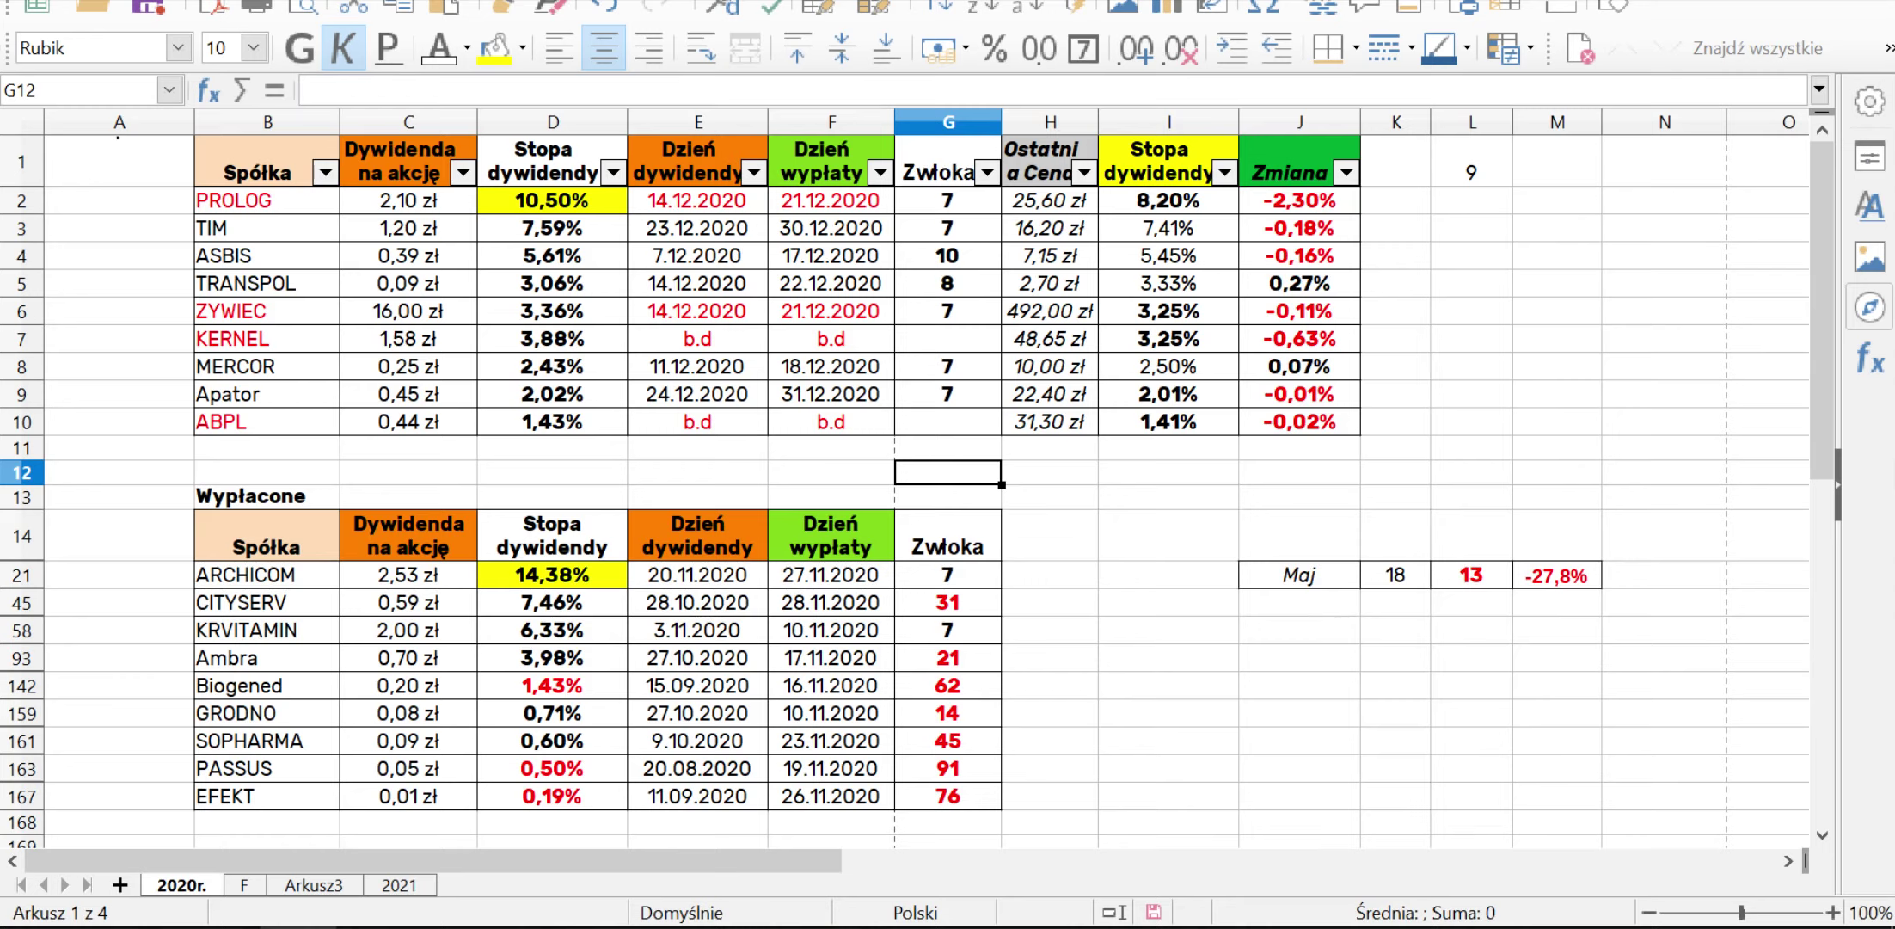
click(1050, 472)
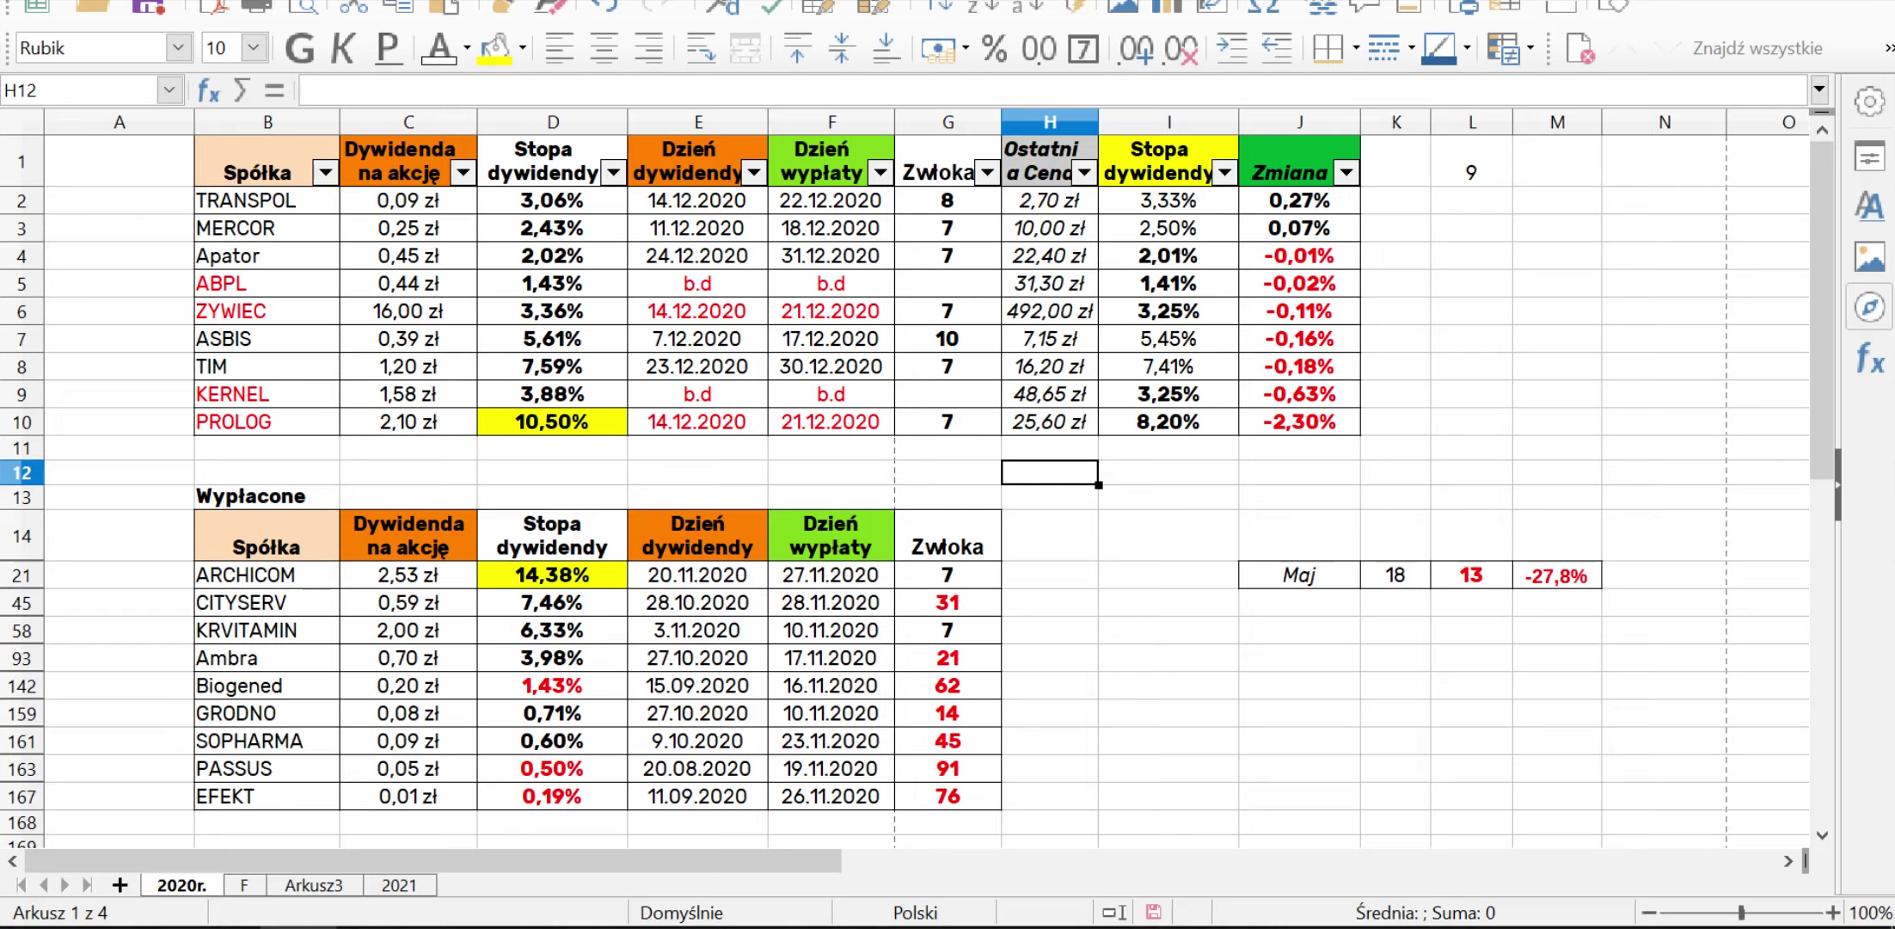
key(Left)
key(Left)
key(Right)
key(Right)
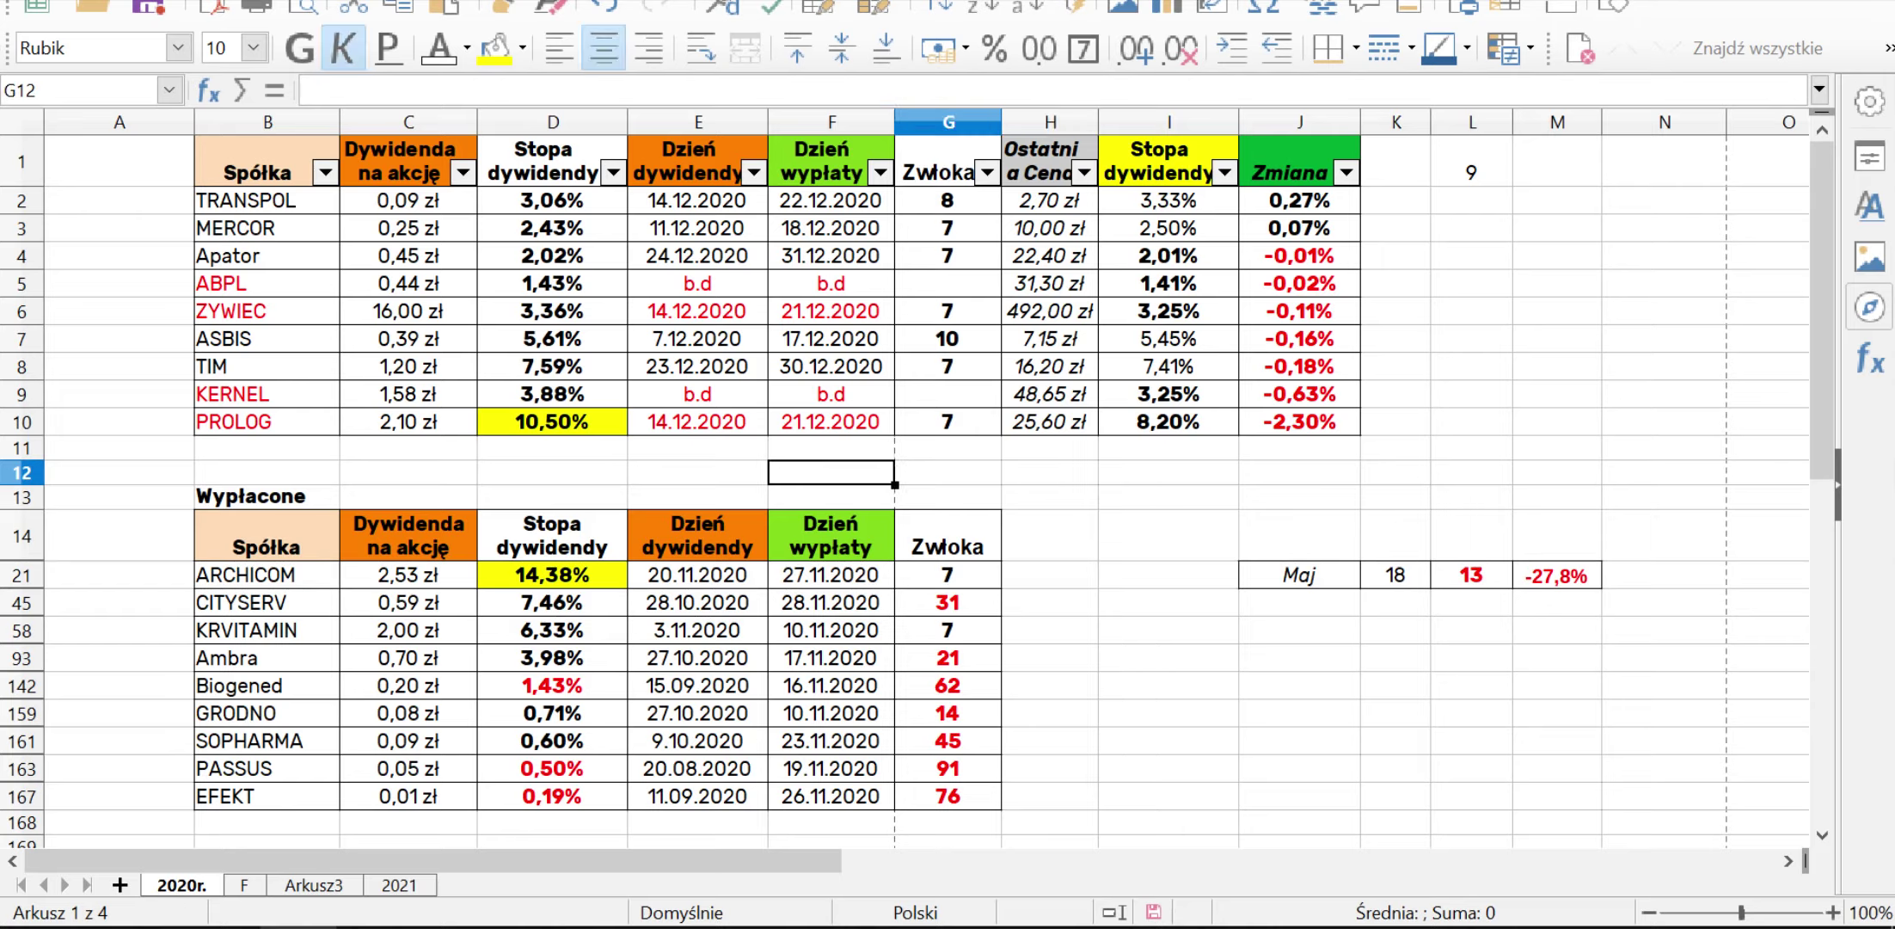
key(Left)
key(Left)
key(Right)
key(Right)
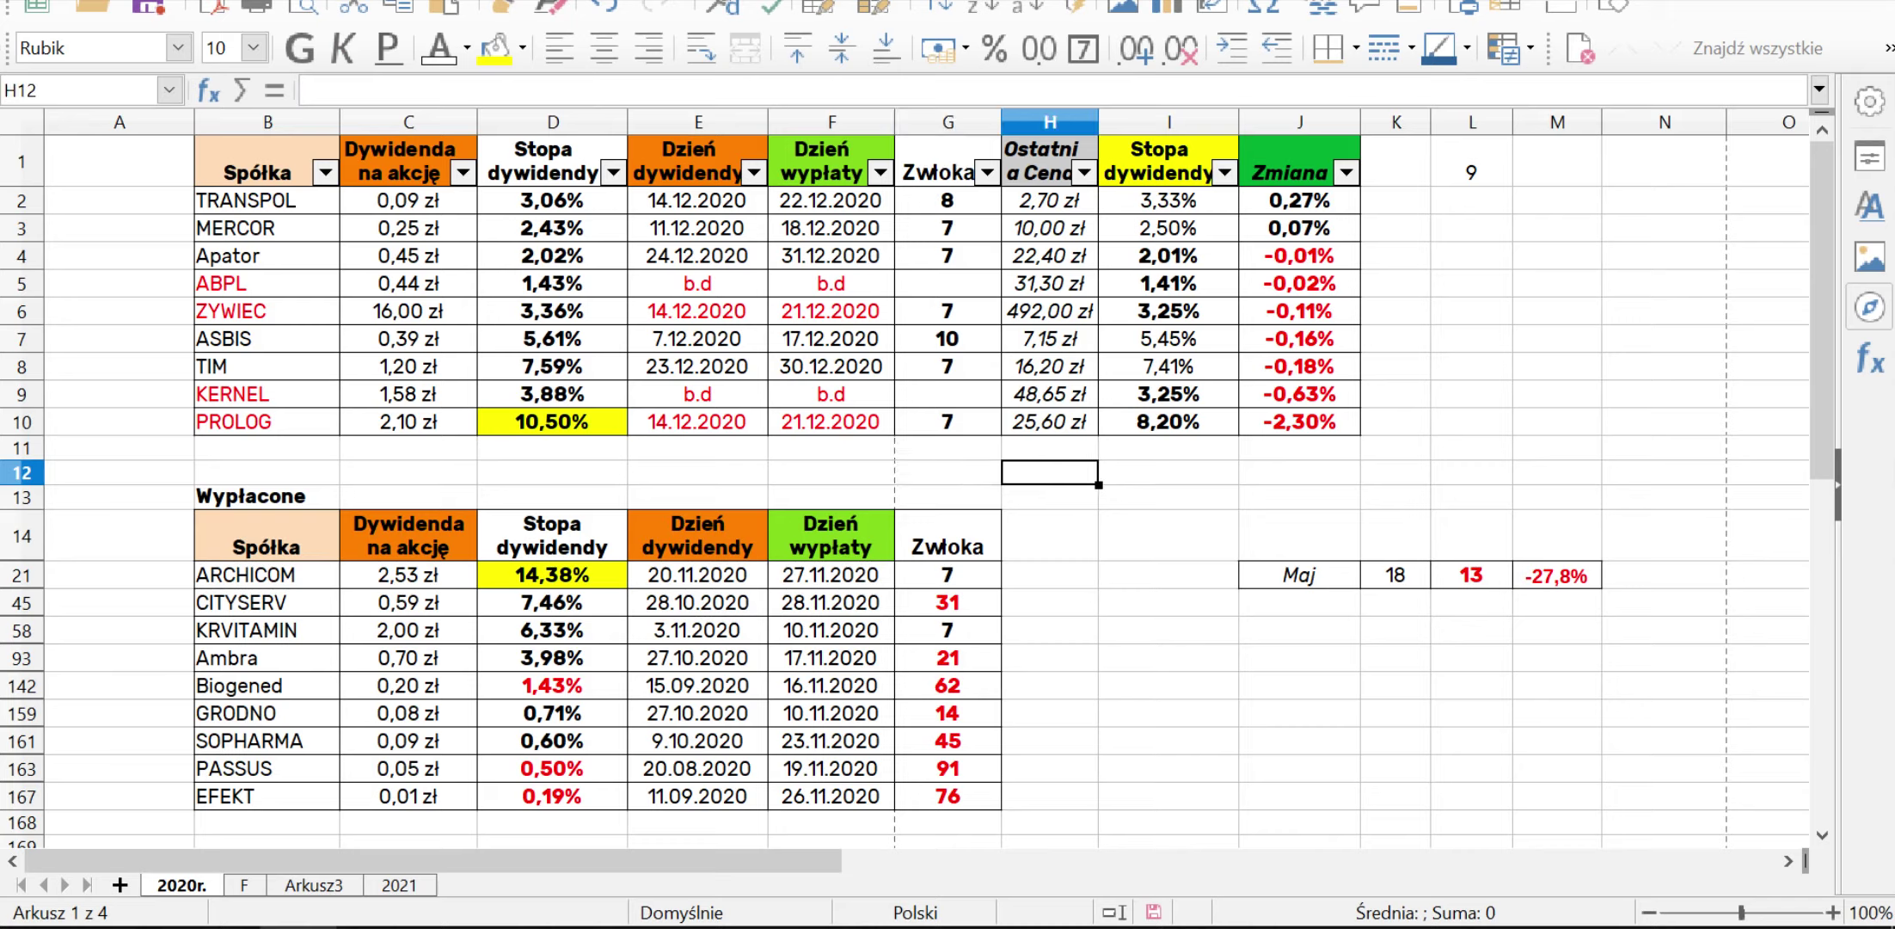
key(Left)
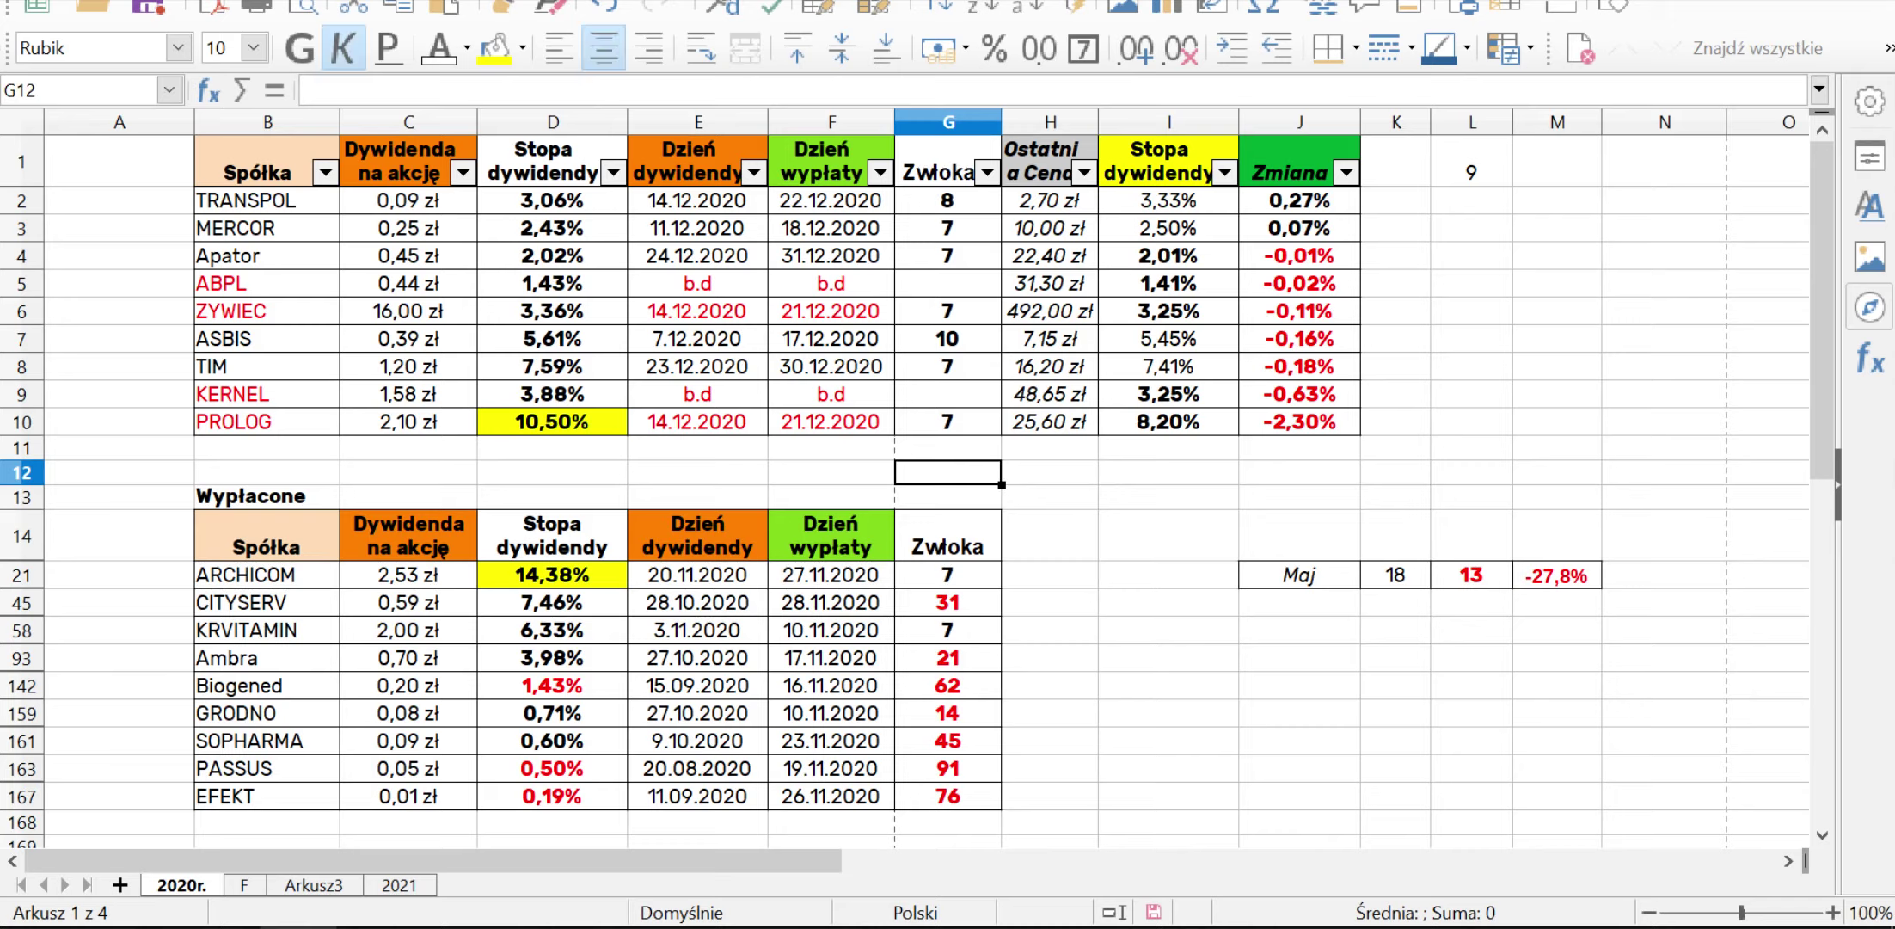
key(Left)
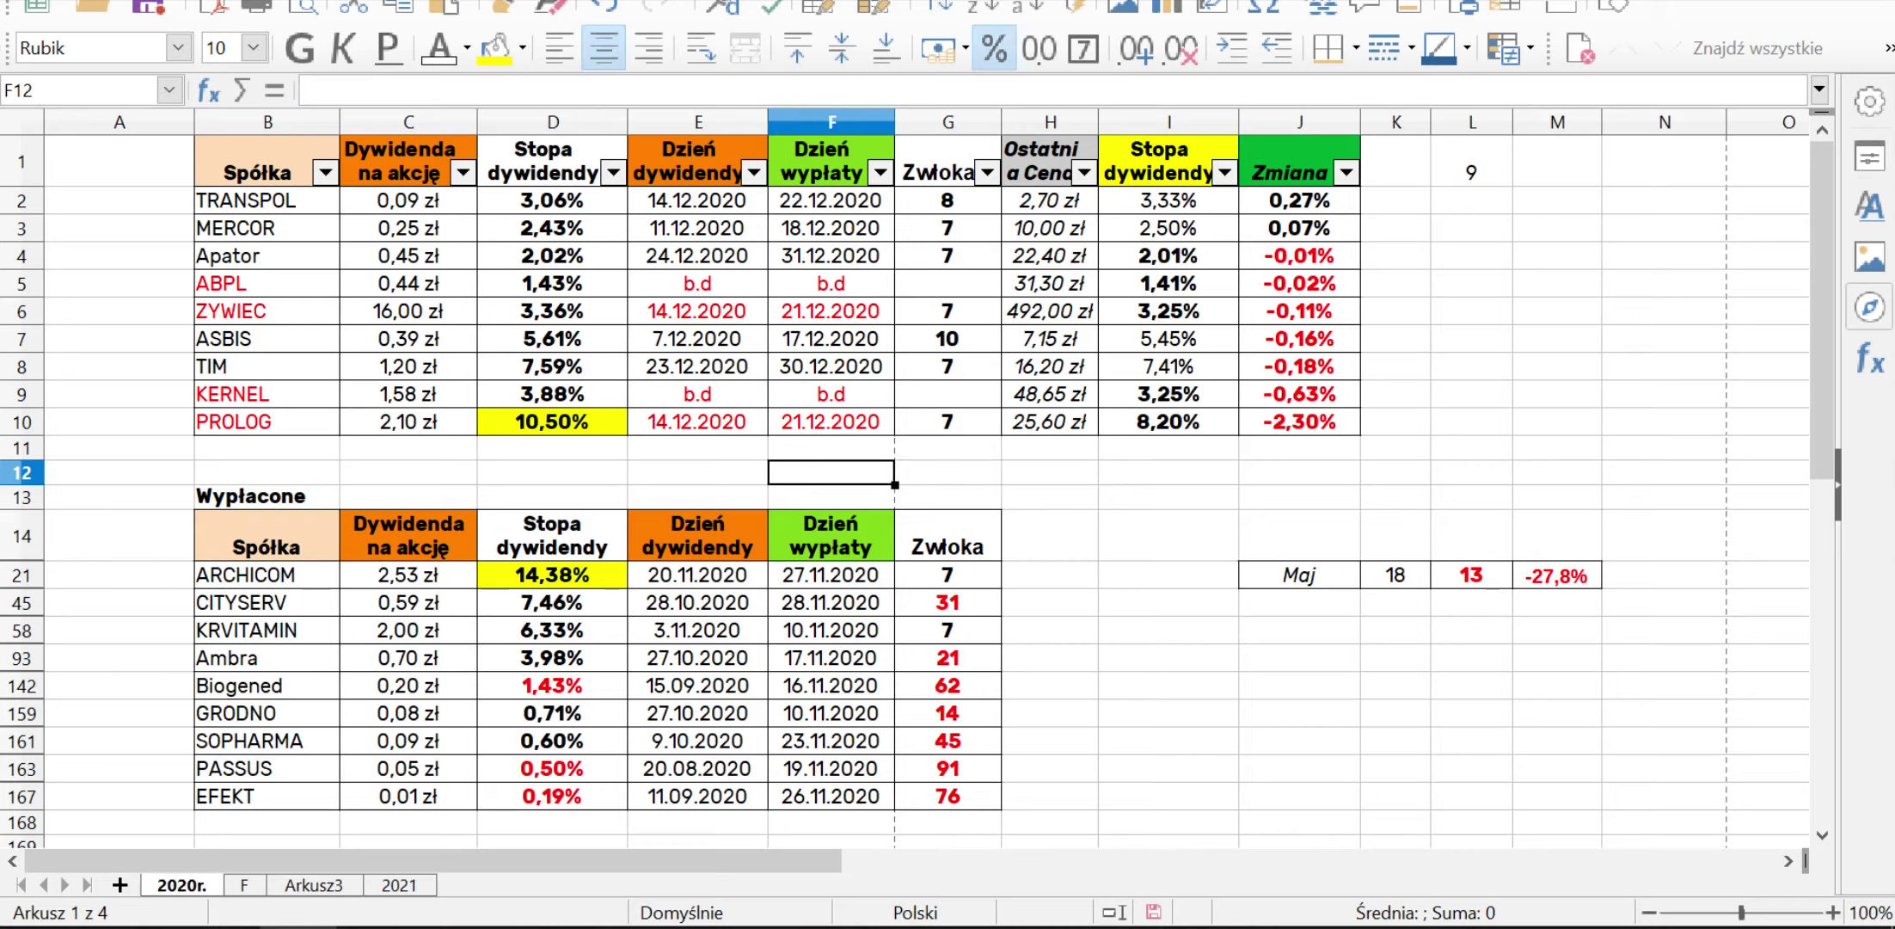
key(Right)
key(Right)
key(Left)
key(Left)
key(Right)
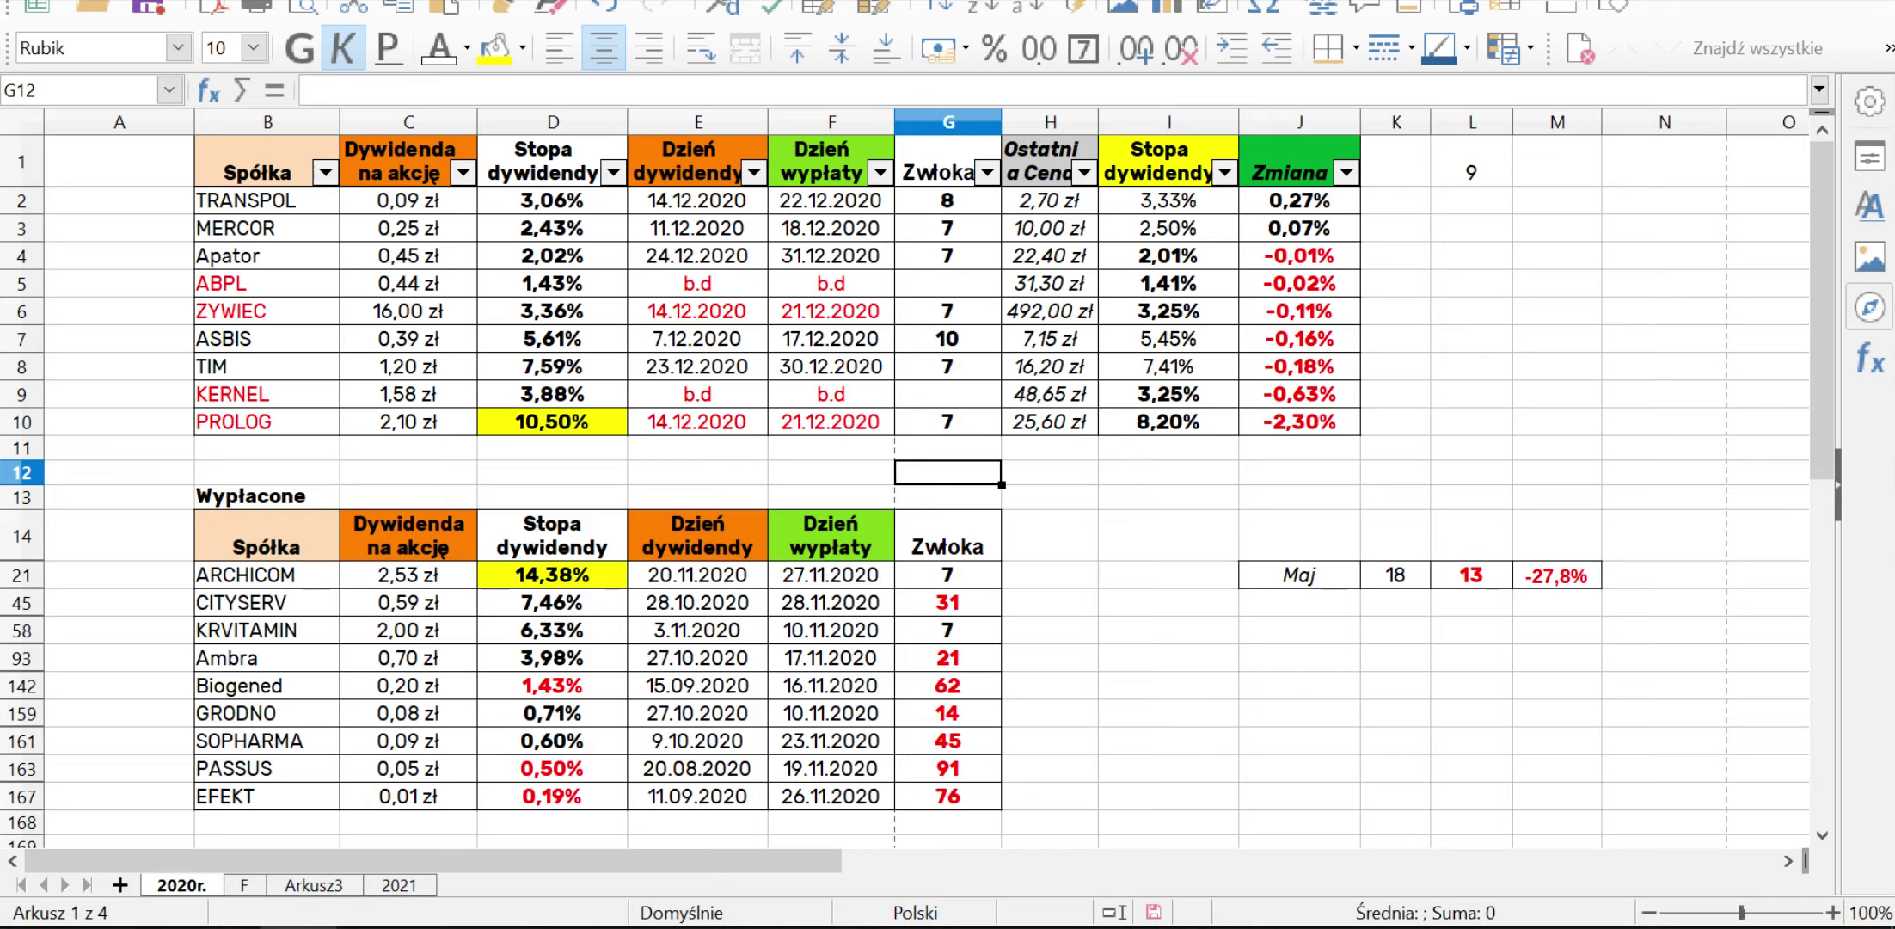
Switch to the stock quotes program and sort the DYWIDENDA table by percentage change, then by Obrót in descending order
click(1299, 200)
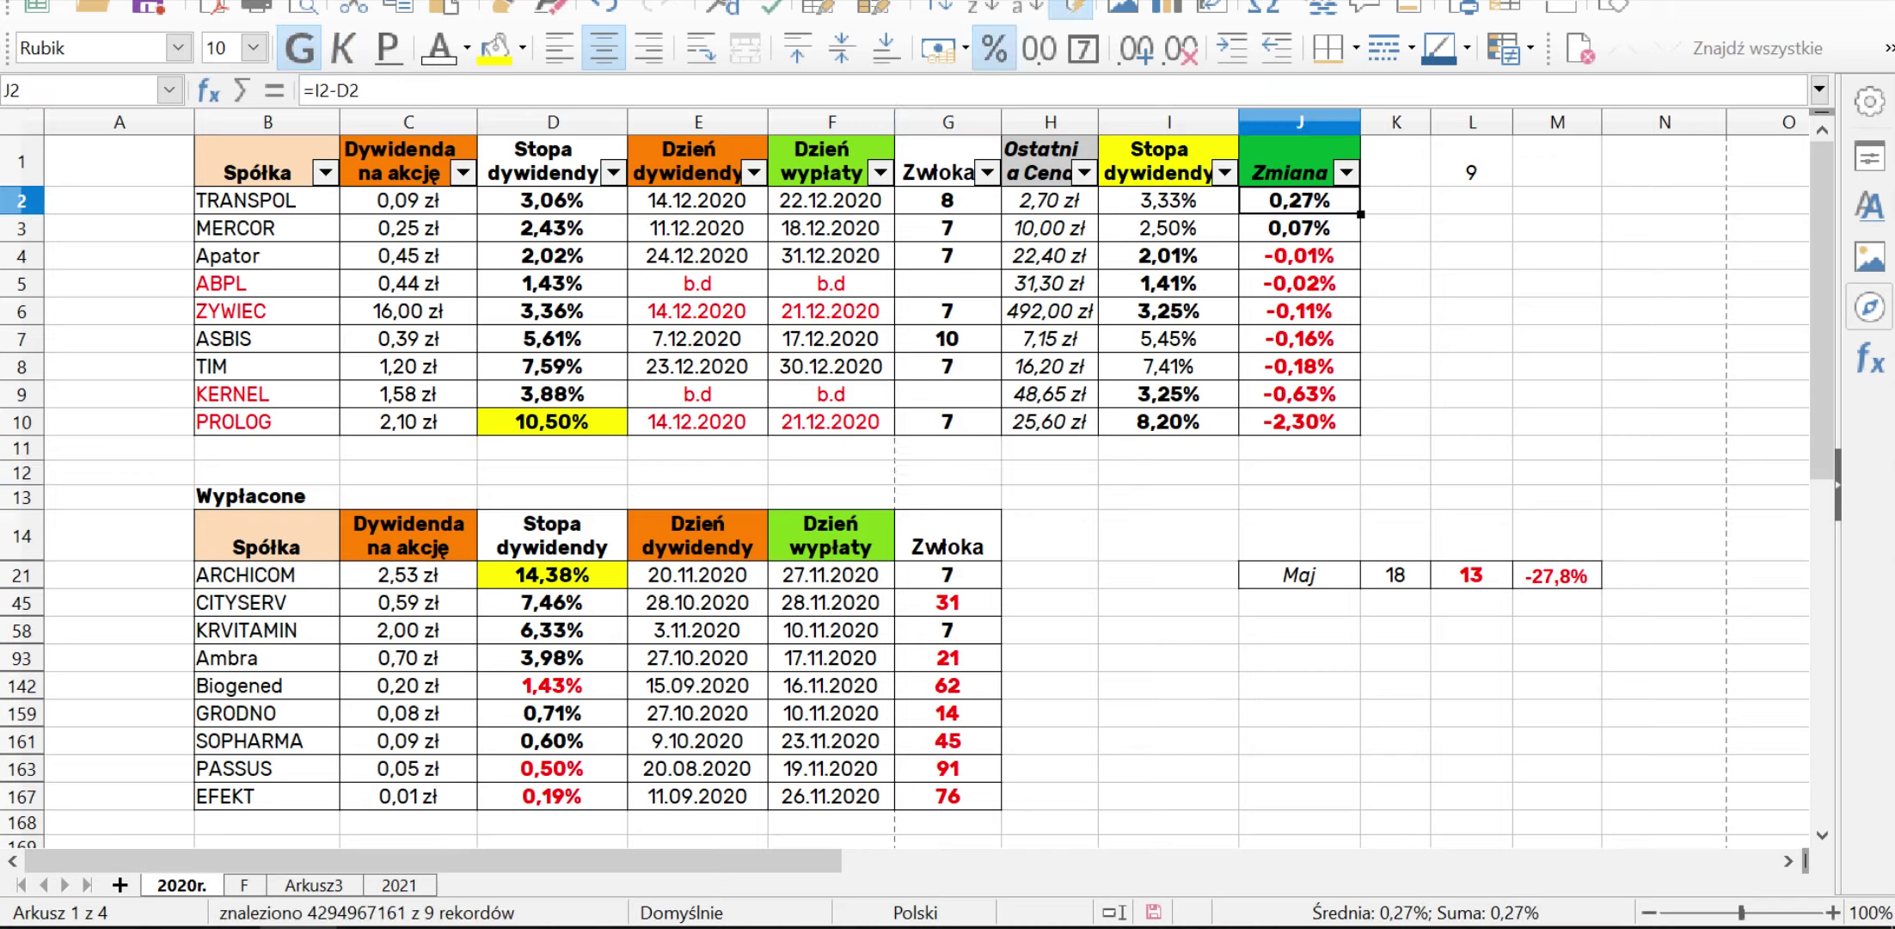
click(452, 928)
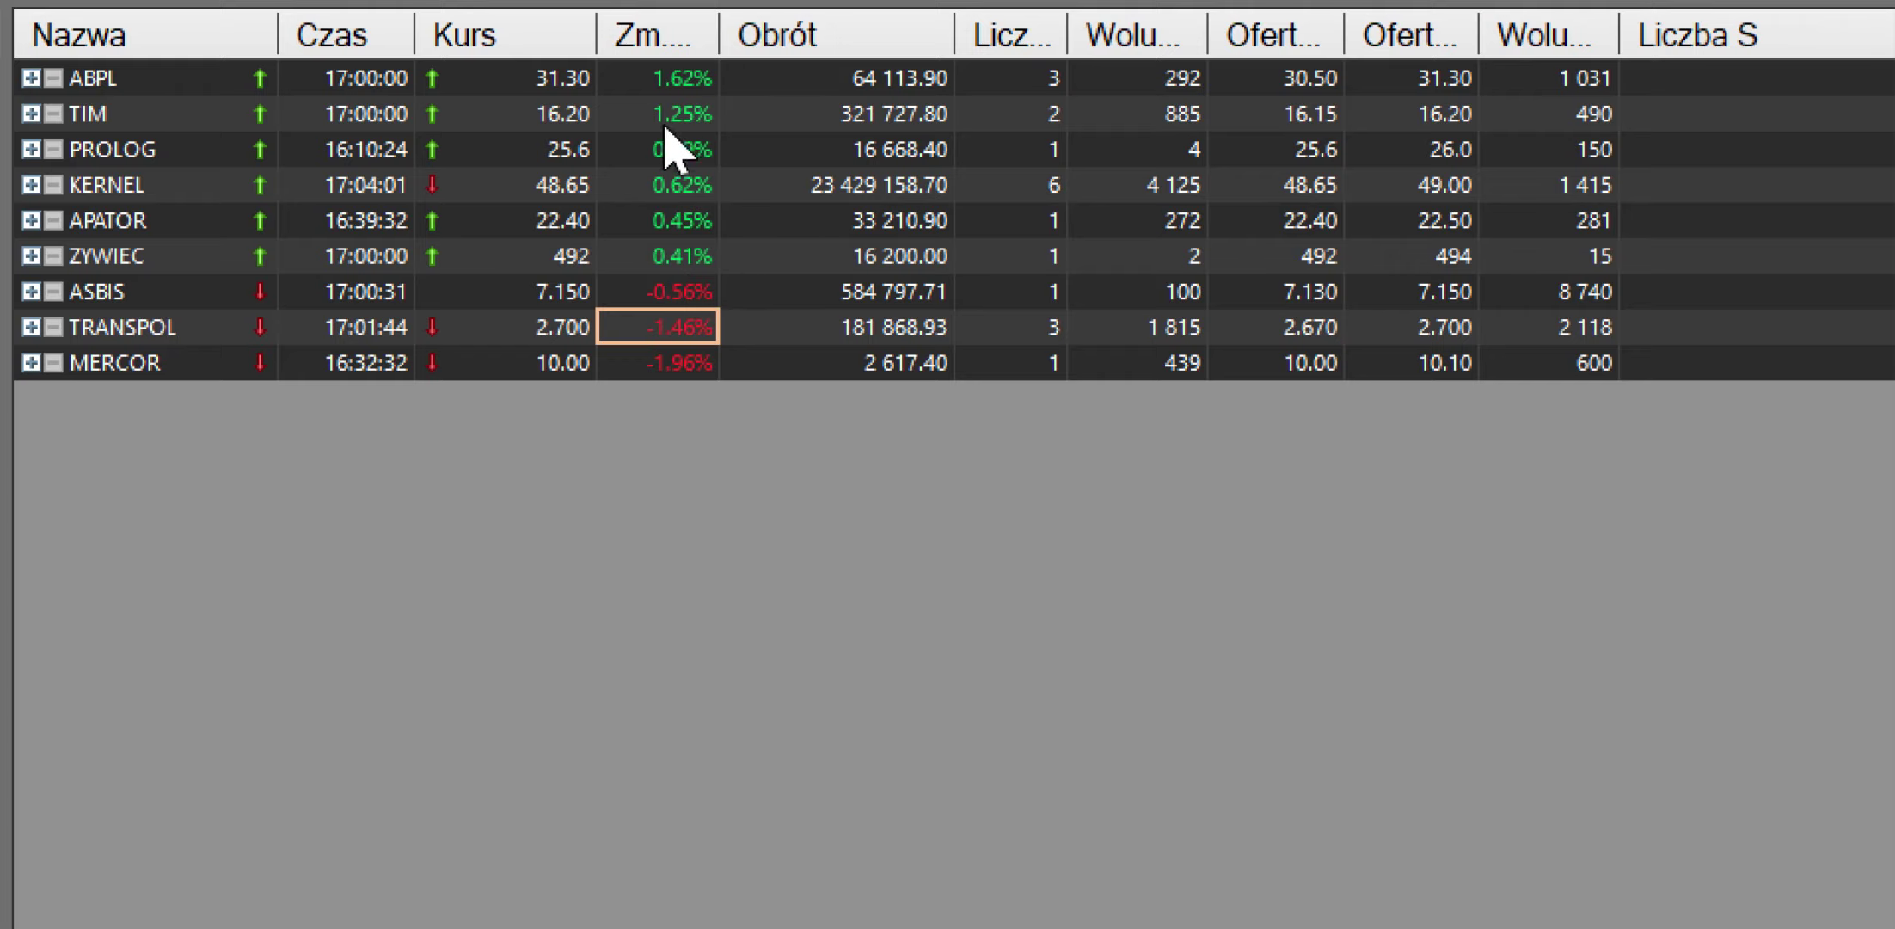
click(643, 39)
click(620, 37)
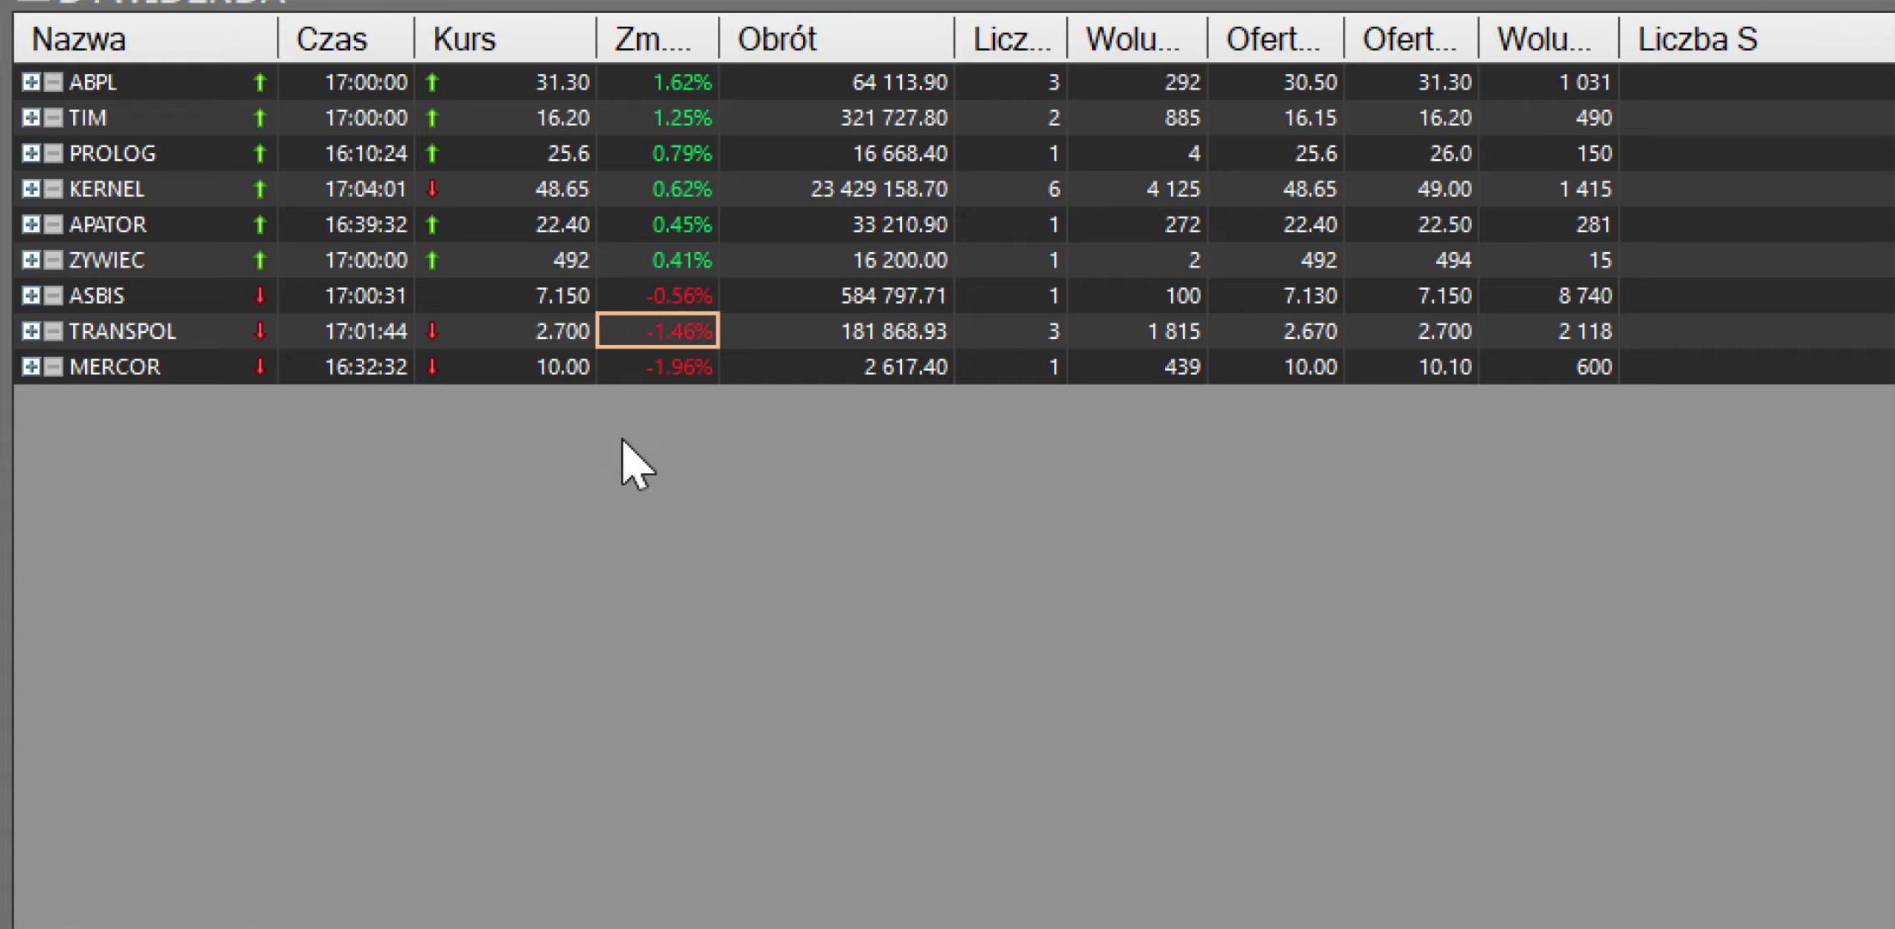
click(649, 365)
click(748, 41)
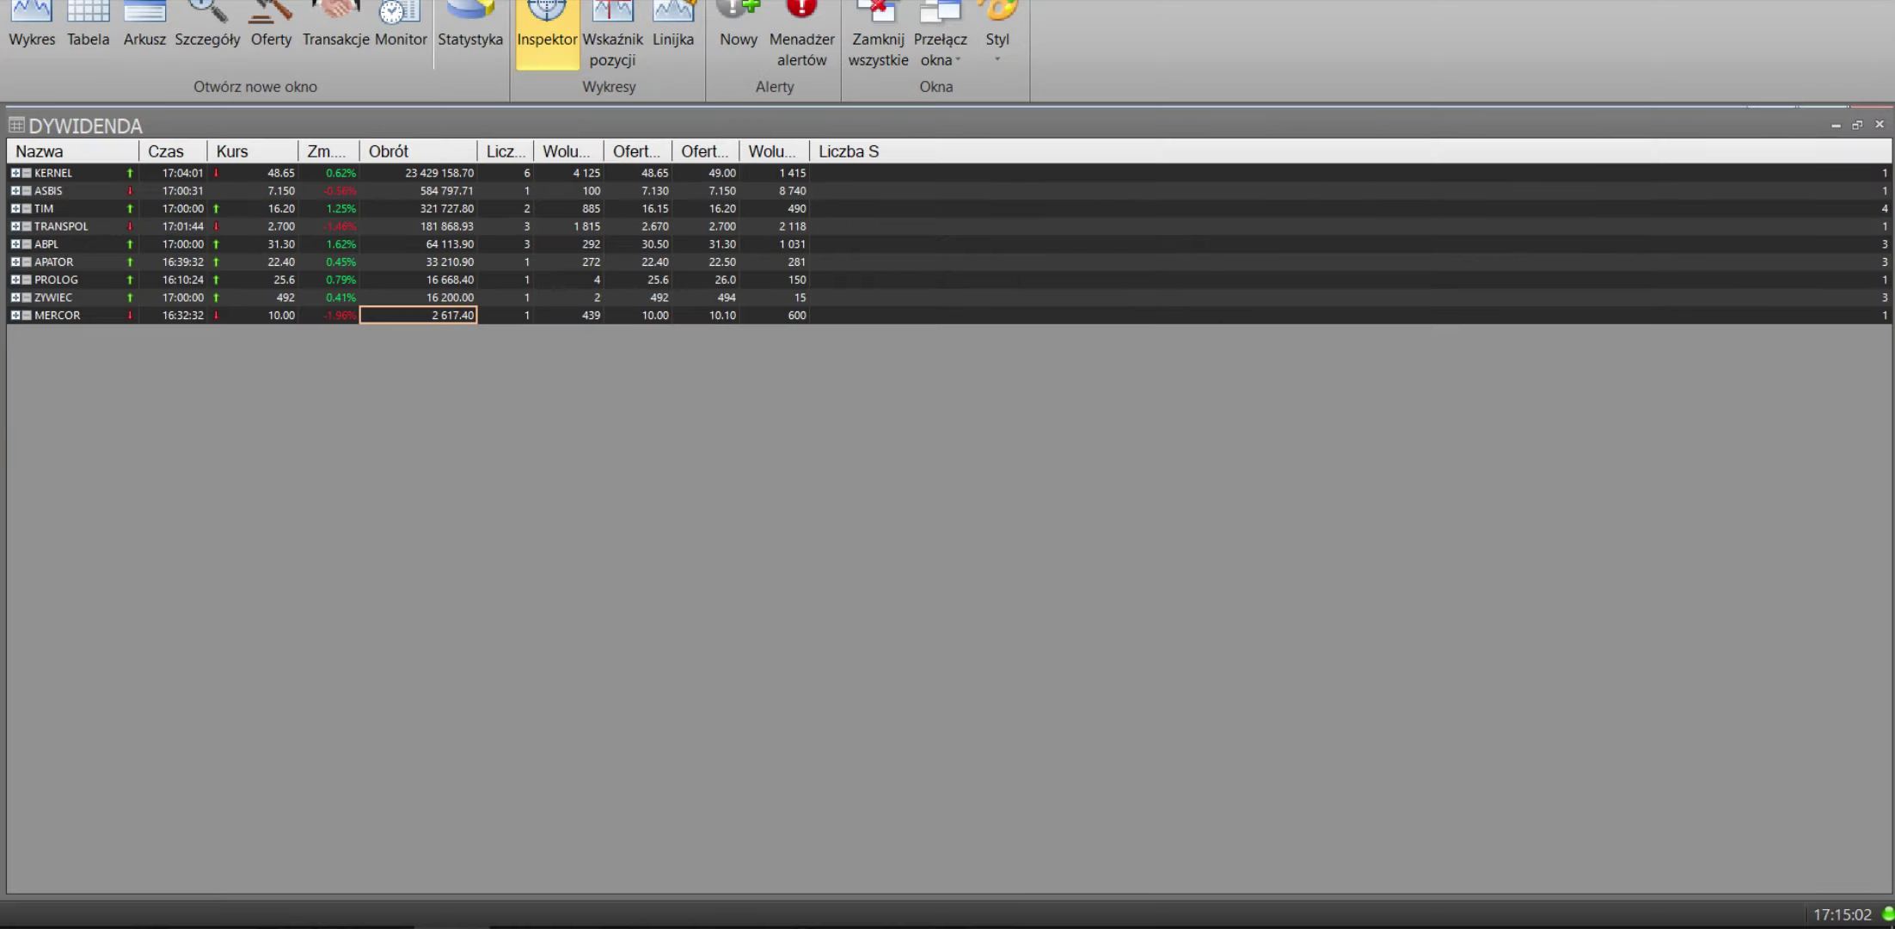
Return to the dividend spreadsheet and compare both Stopa dywidendy columns for TRANSPOL, MERCOR and PROLOG
mouse_move(606, 928)
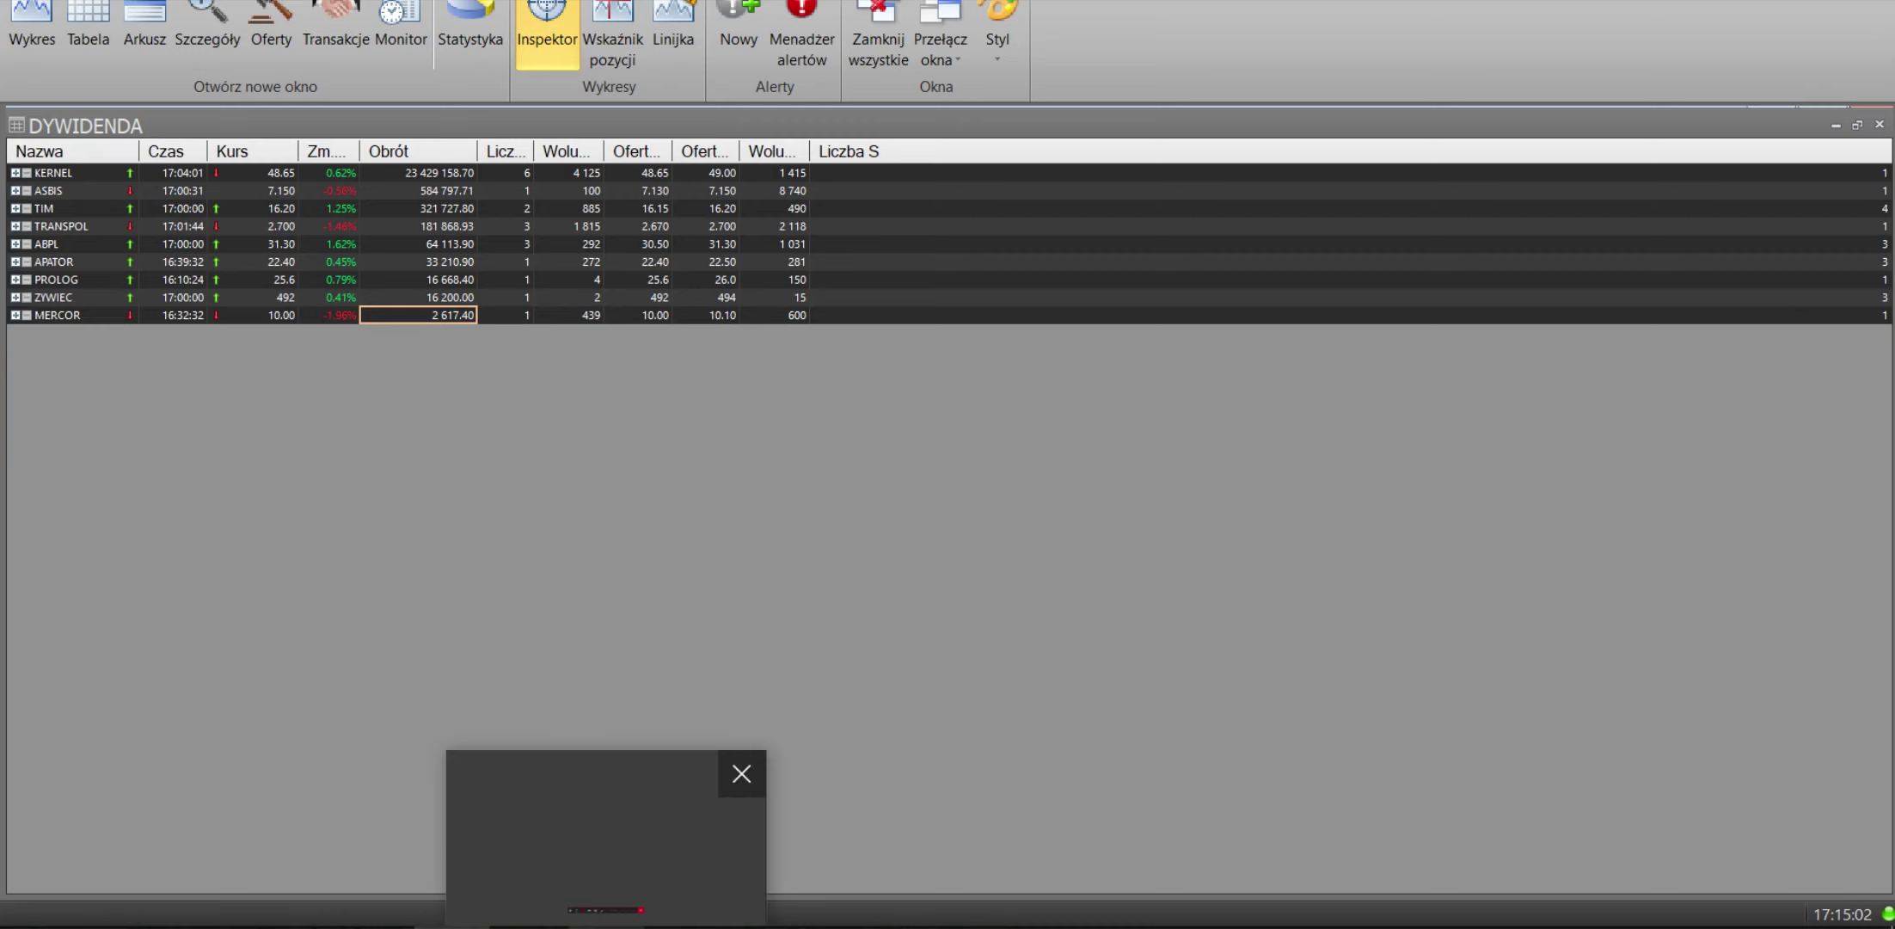
click(529, 925)
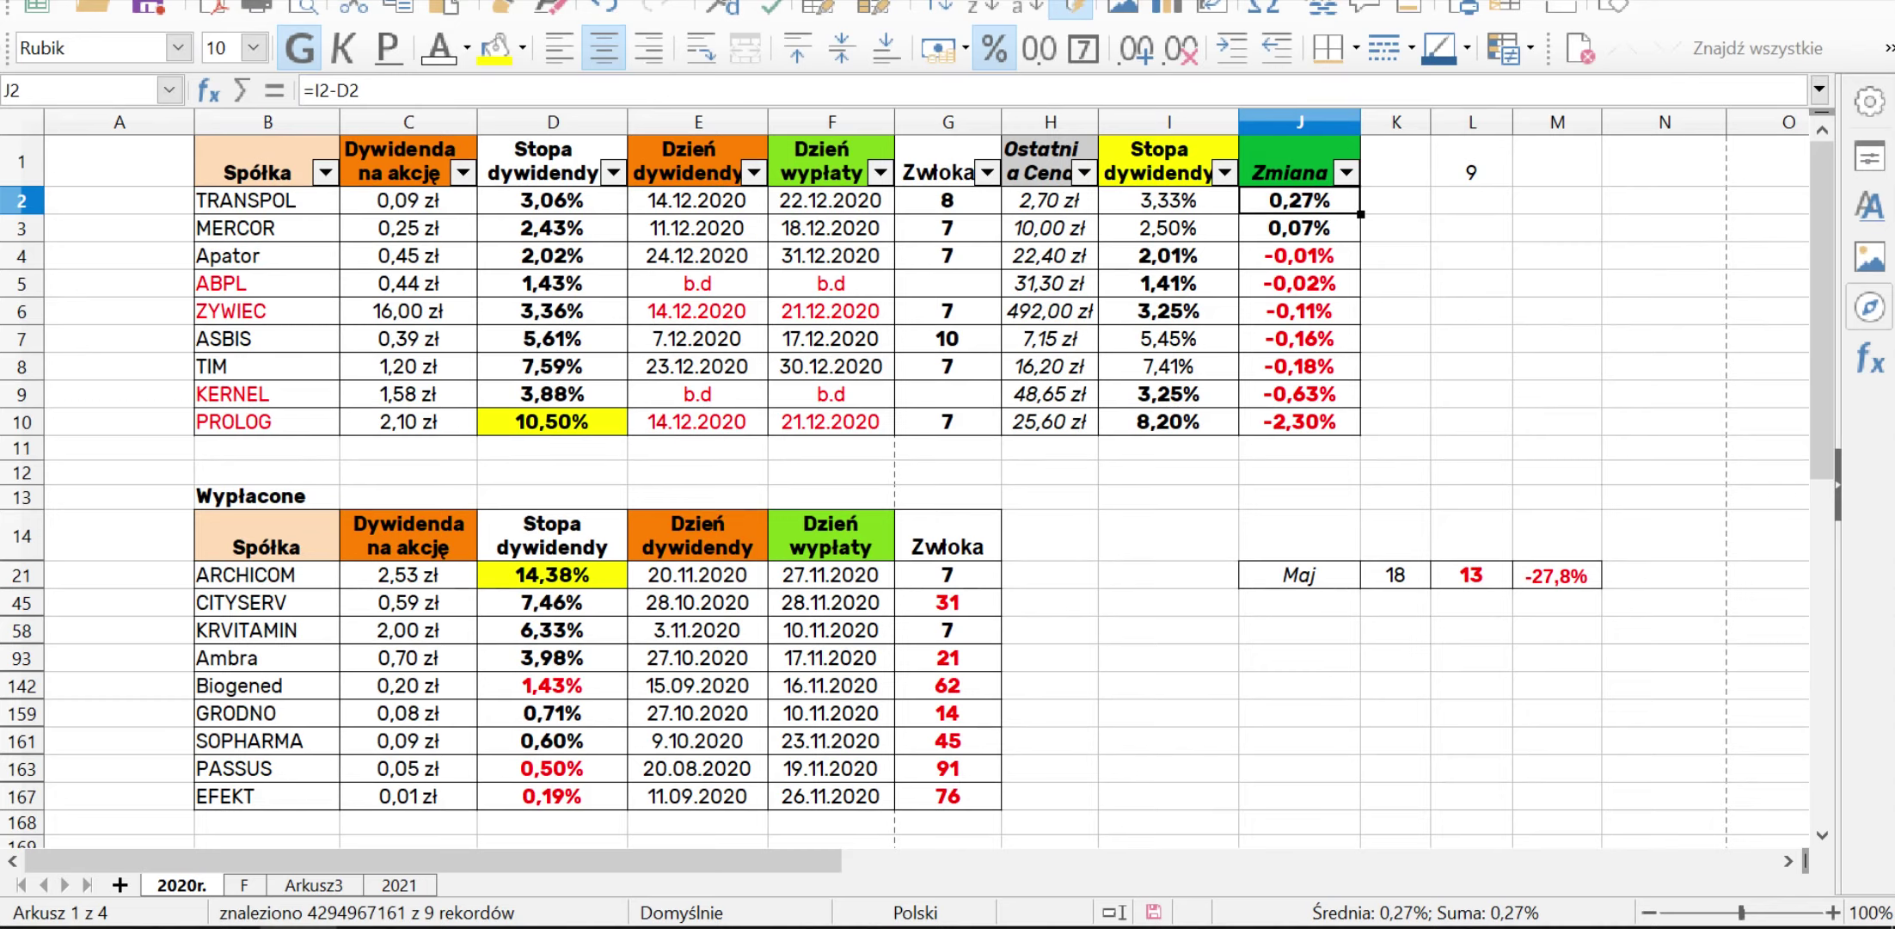
click(1169, 200)
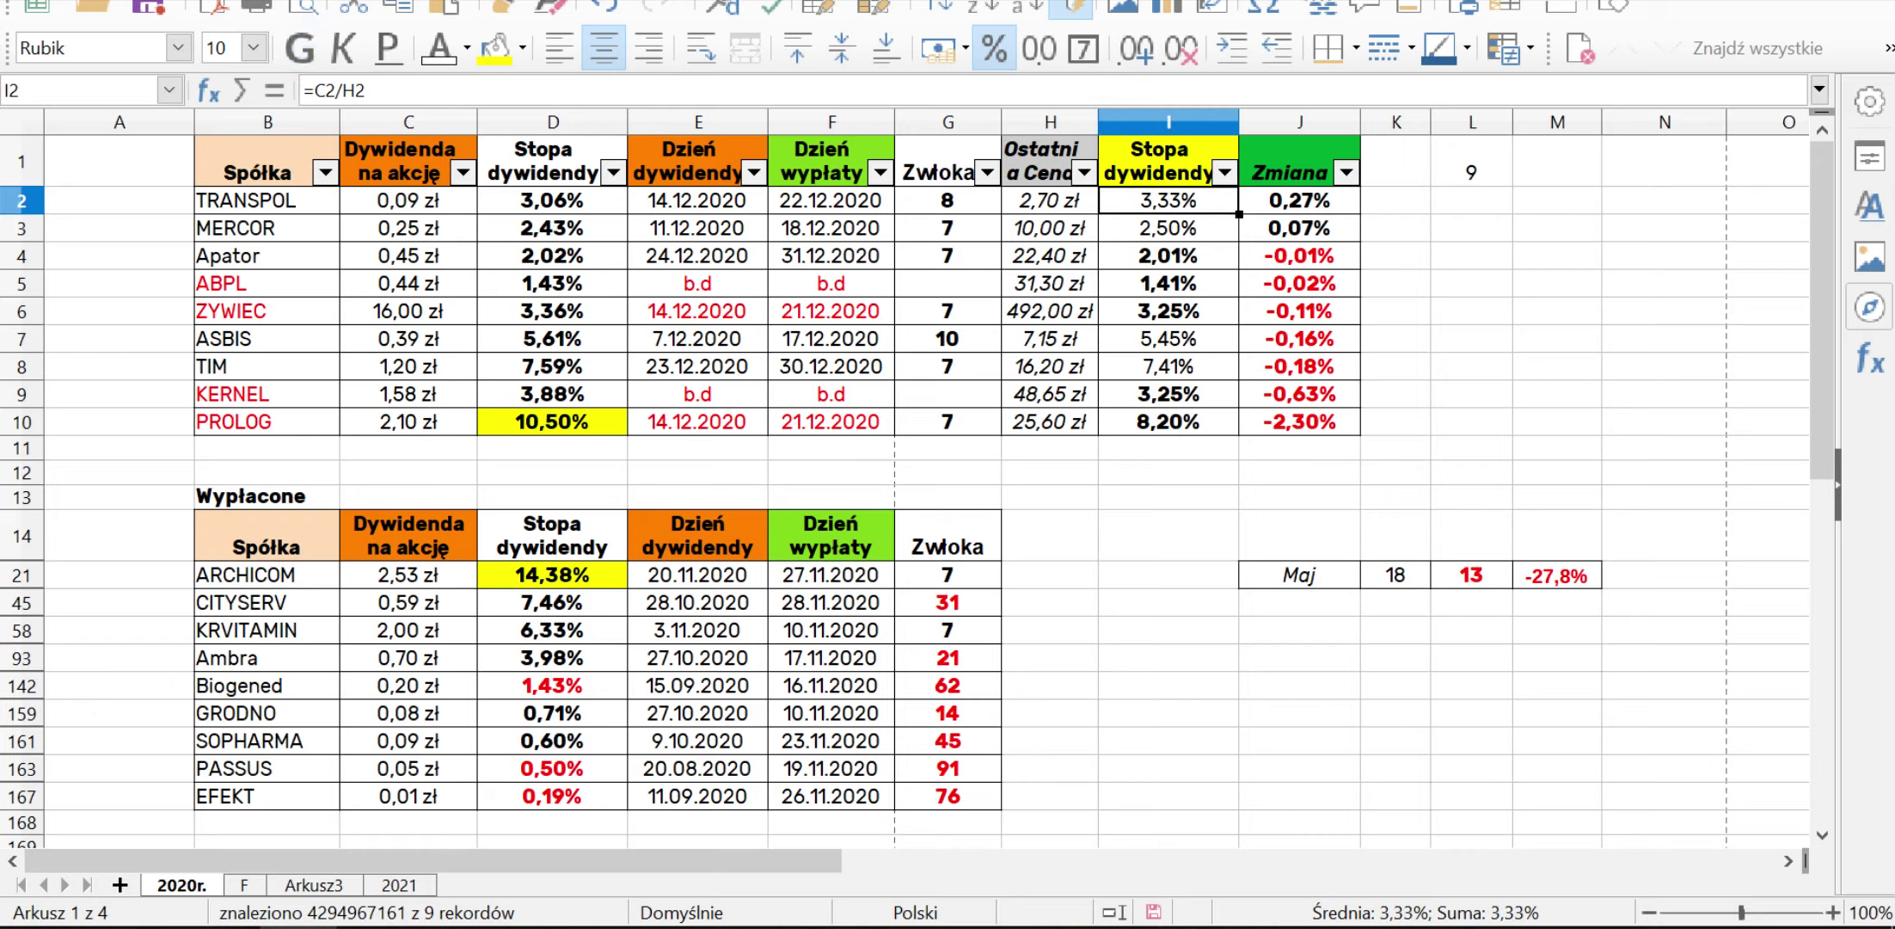
click(1168, 228)
click(553, 200)
click(553, 228)
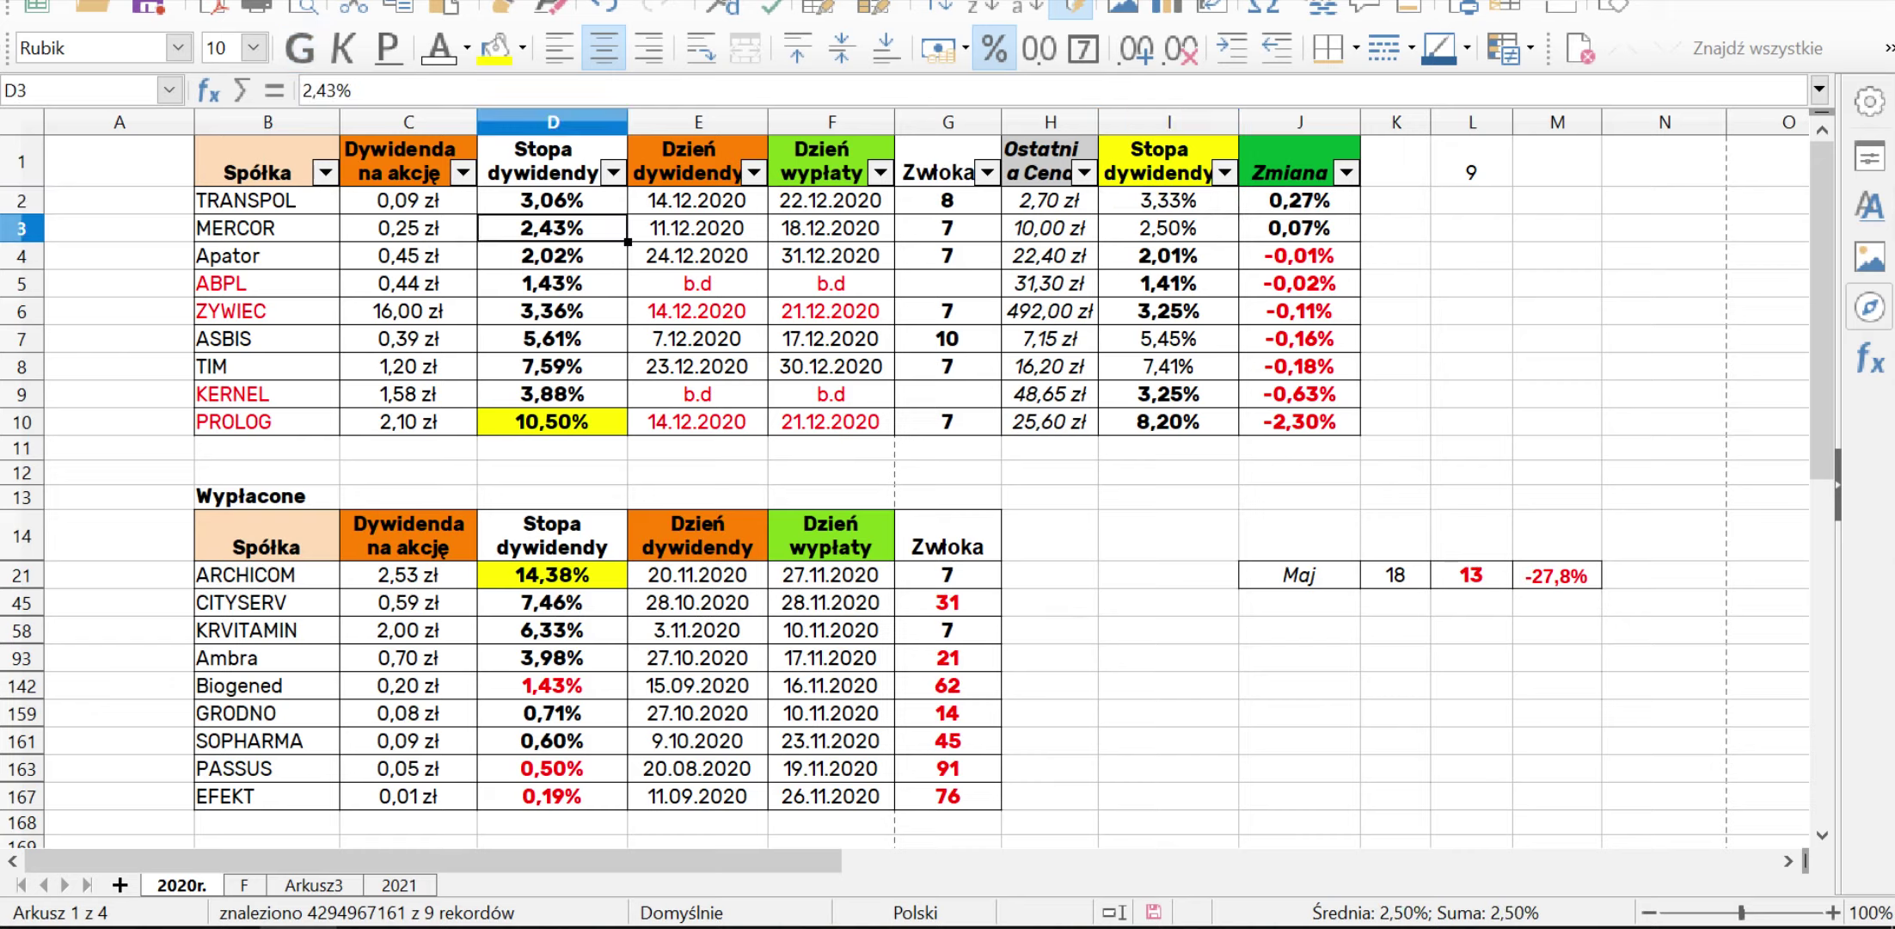
click(553, 200)
click(553, 228)
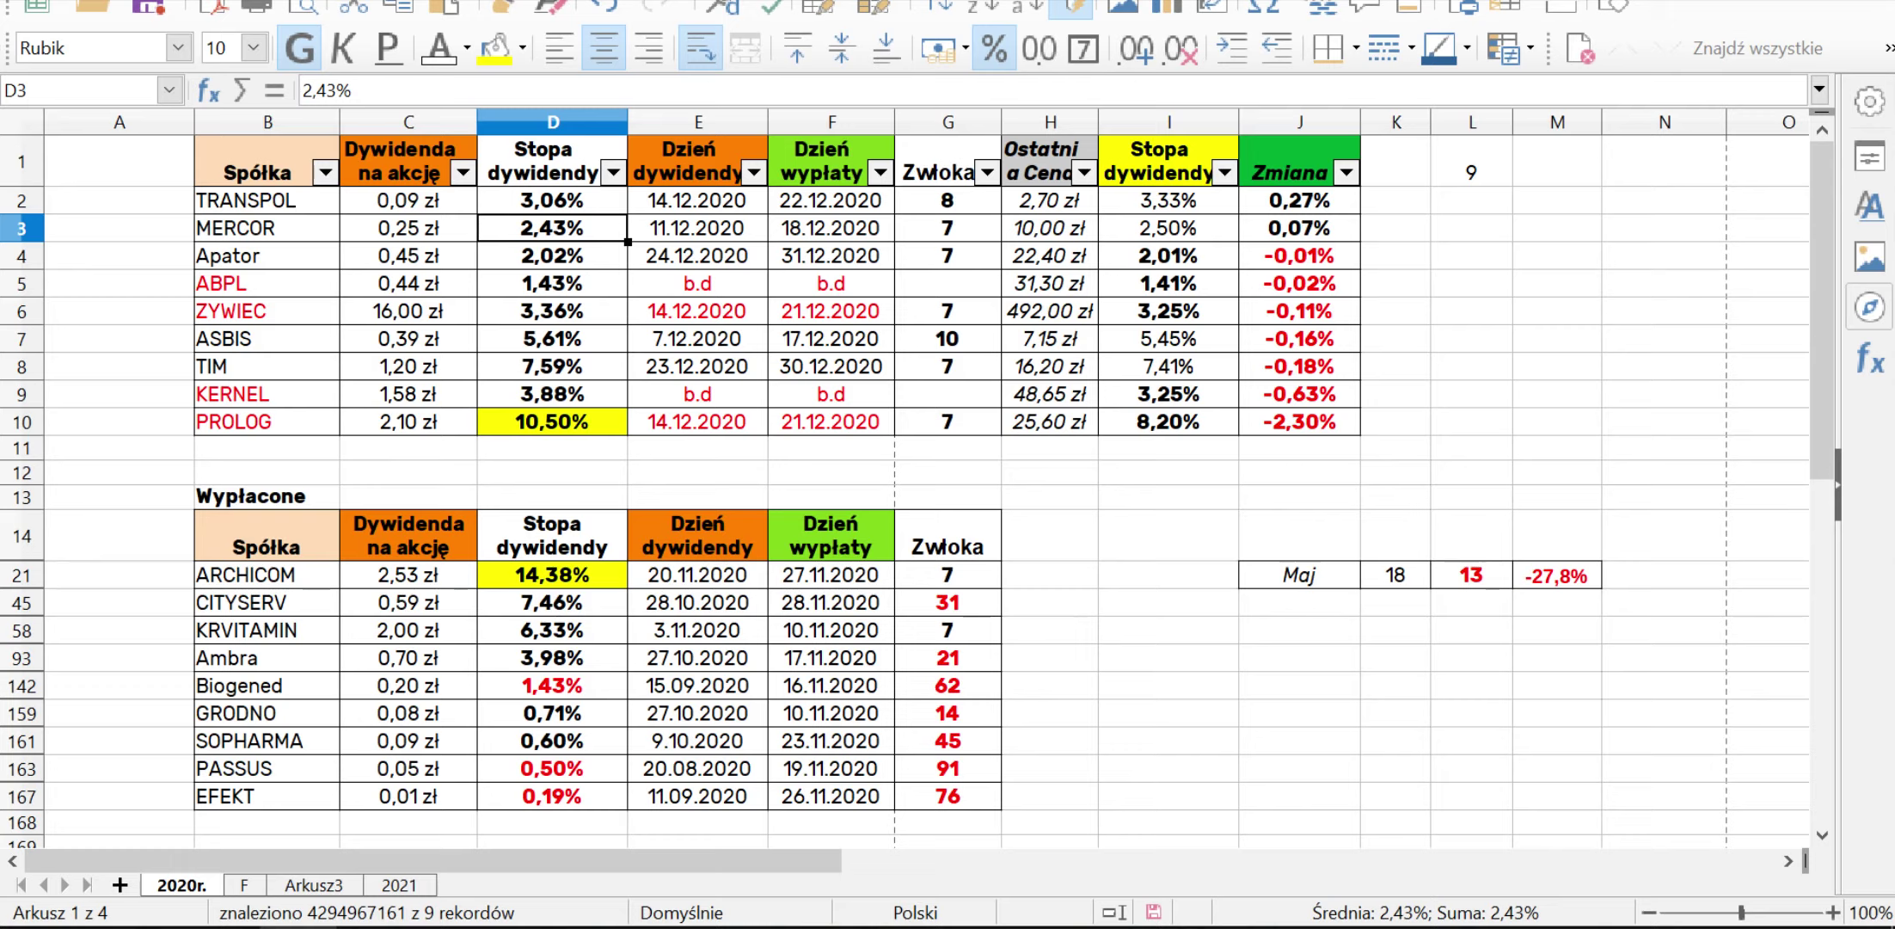
click(1169, 422)
click(553, 422)
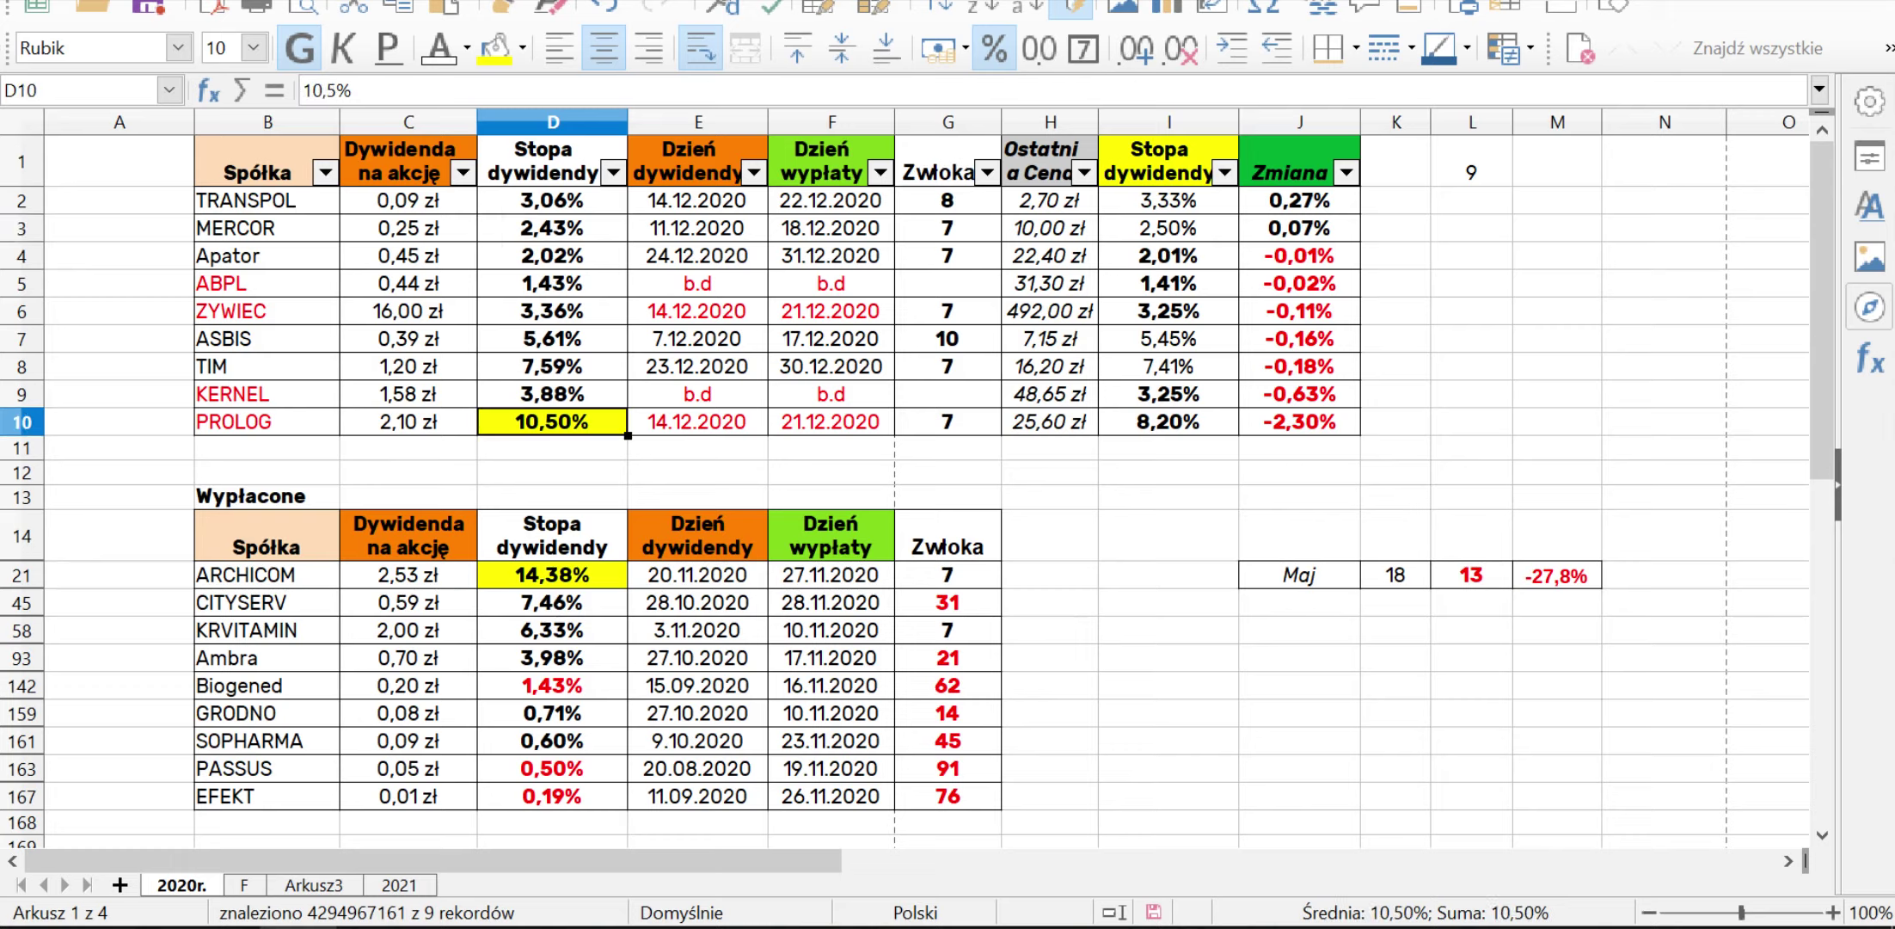
click(1169, 423)
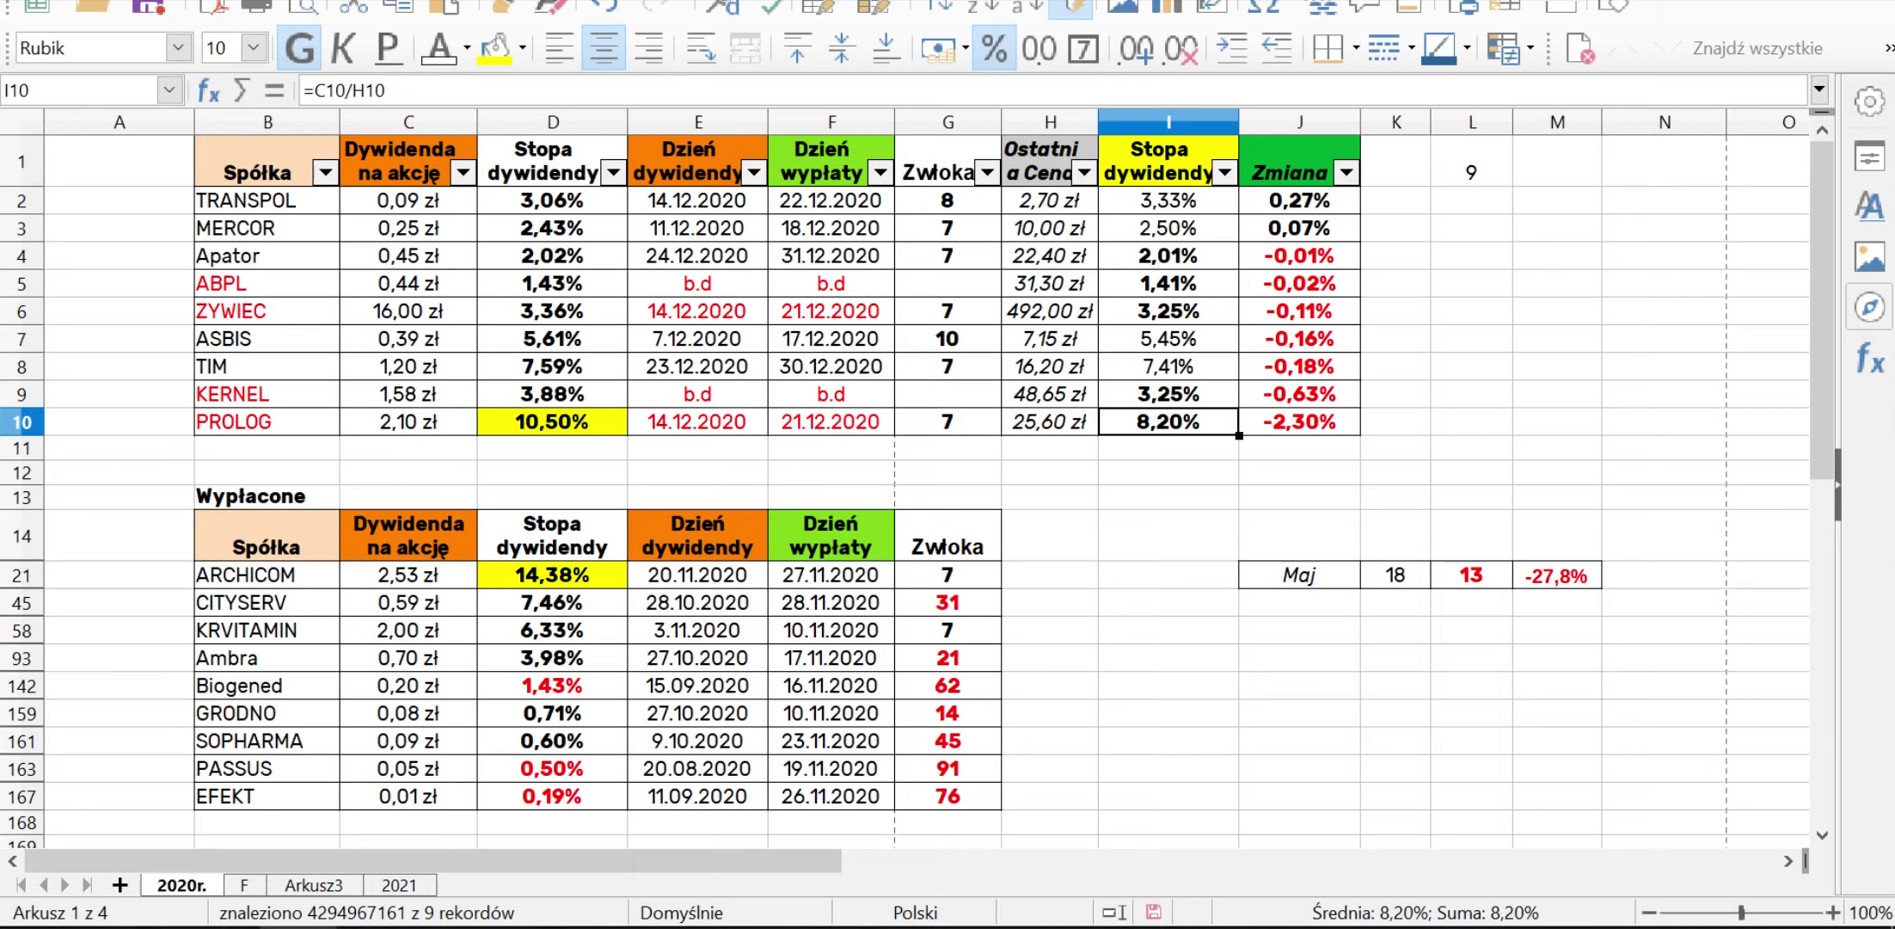
click(1050, 472)
key(Left)
key(Left)
key(Right)
key(Right)
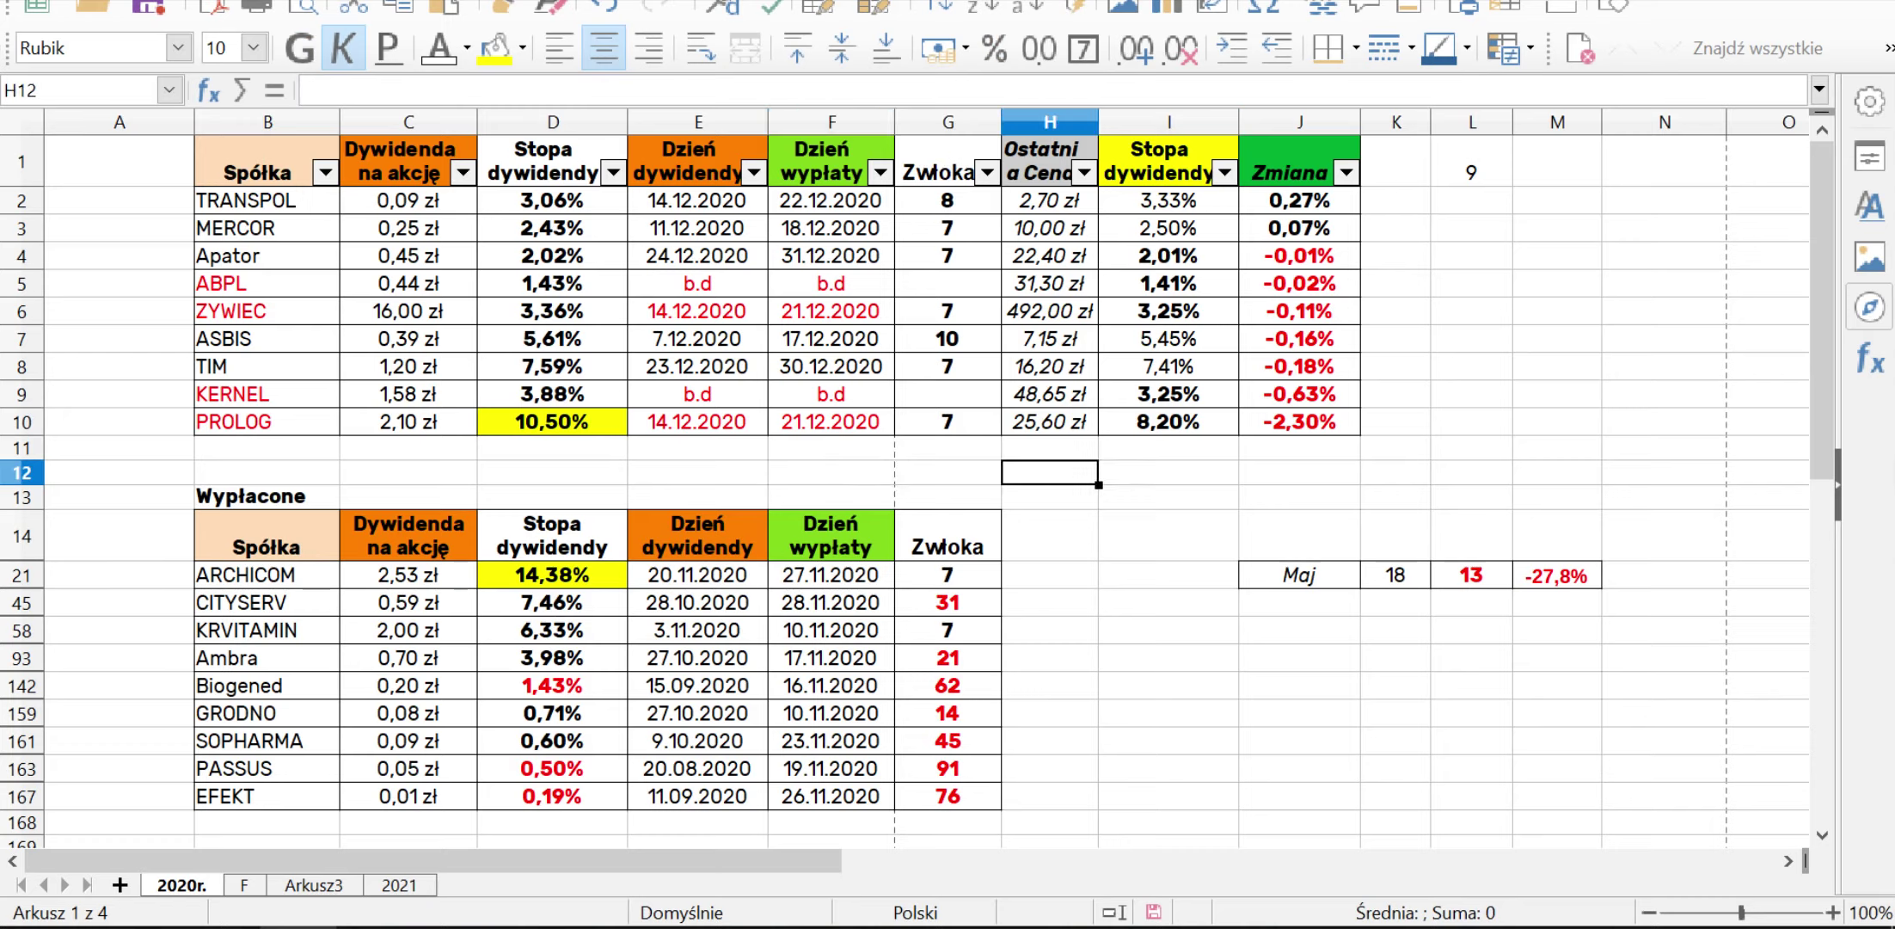
key(Left)
key(Left)
key(Left)
key(Left)
key(Right)
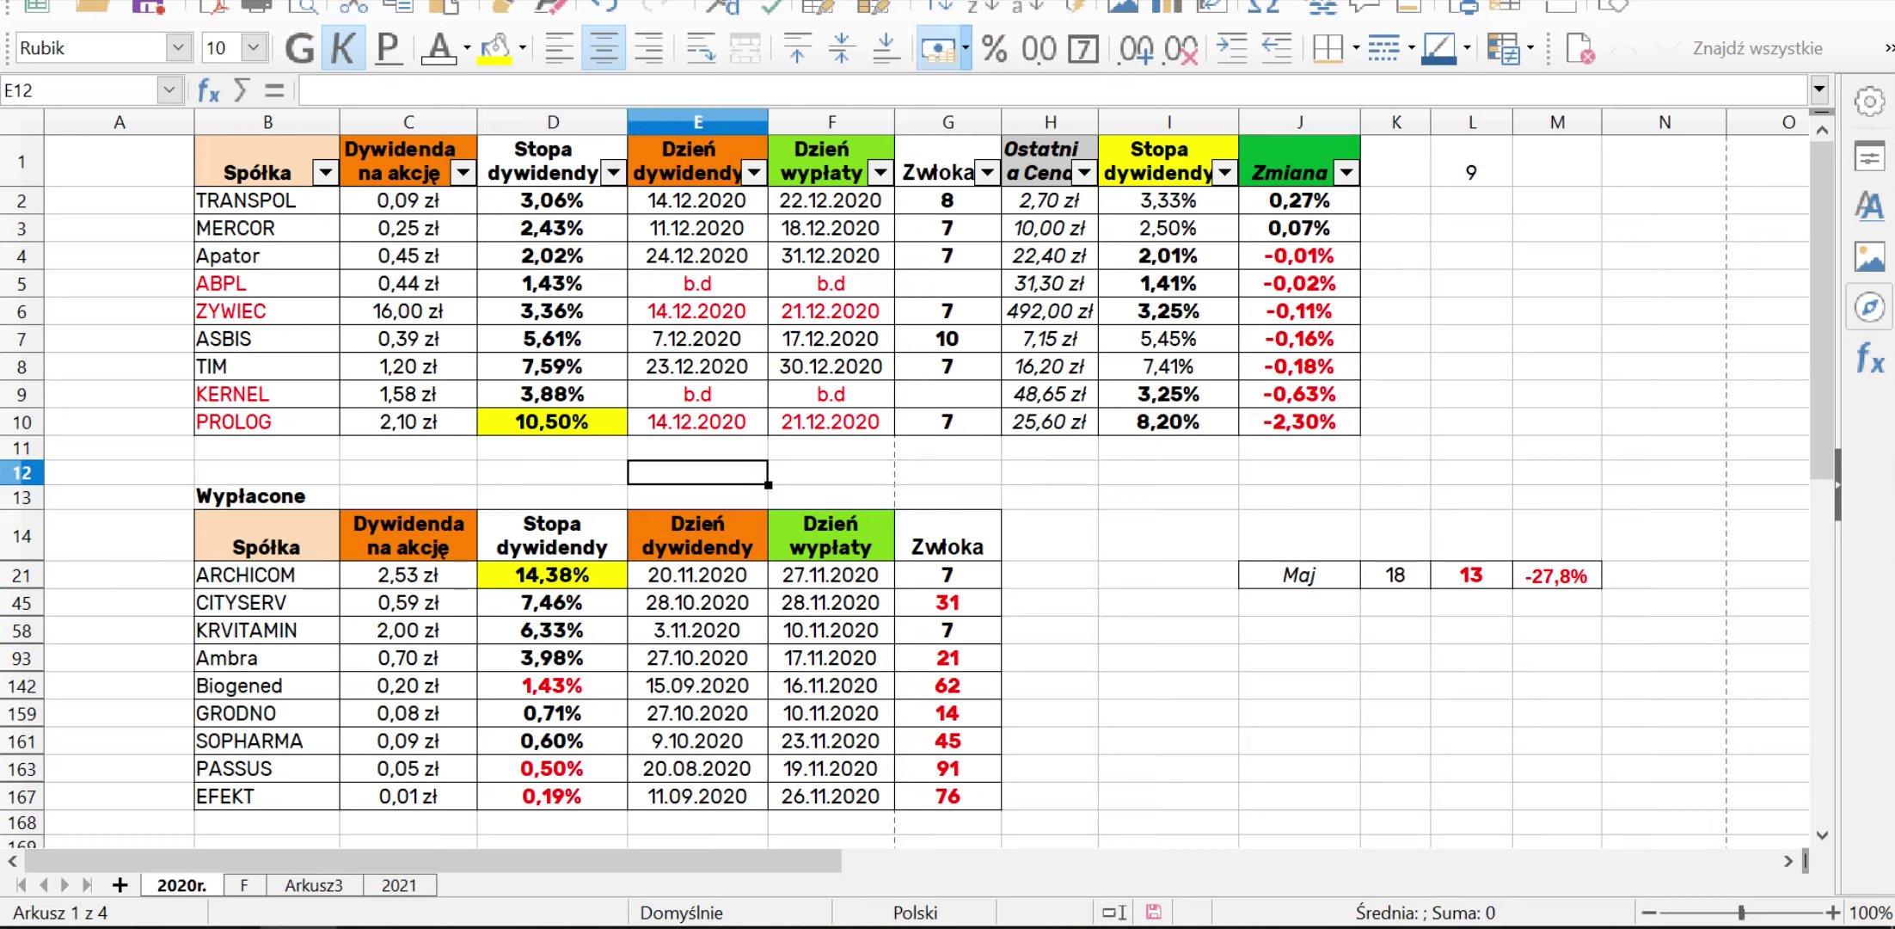
key(Right)
key(Right)
key(Right)
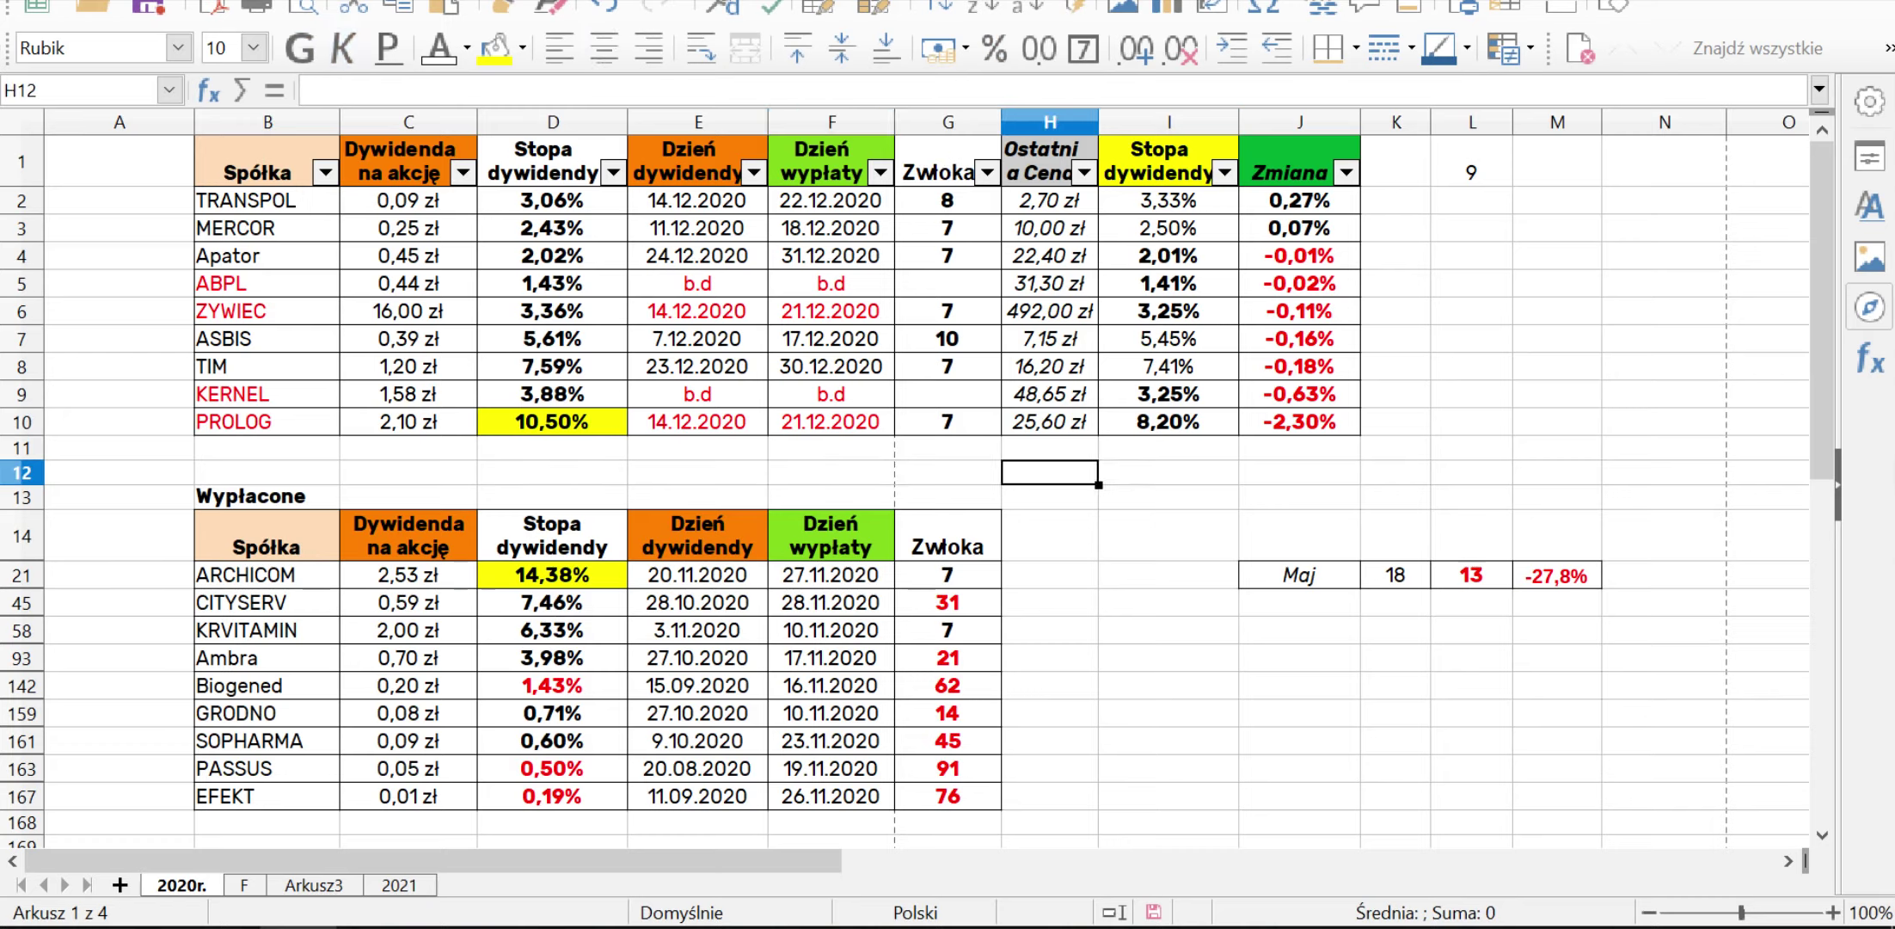
key(Right)
key(Down)
key(Up)
key(Left)
key(Left)
key(Right)
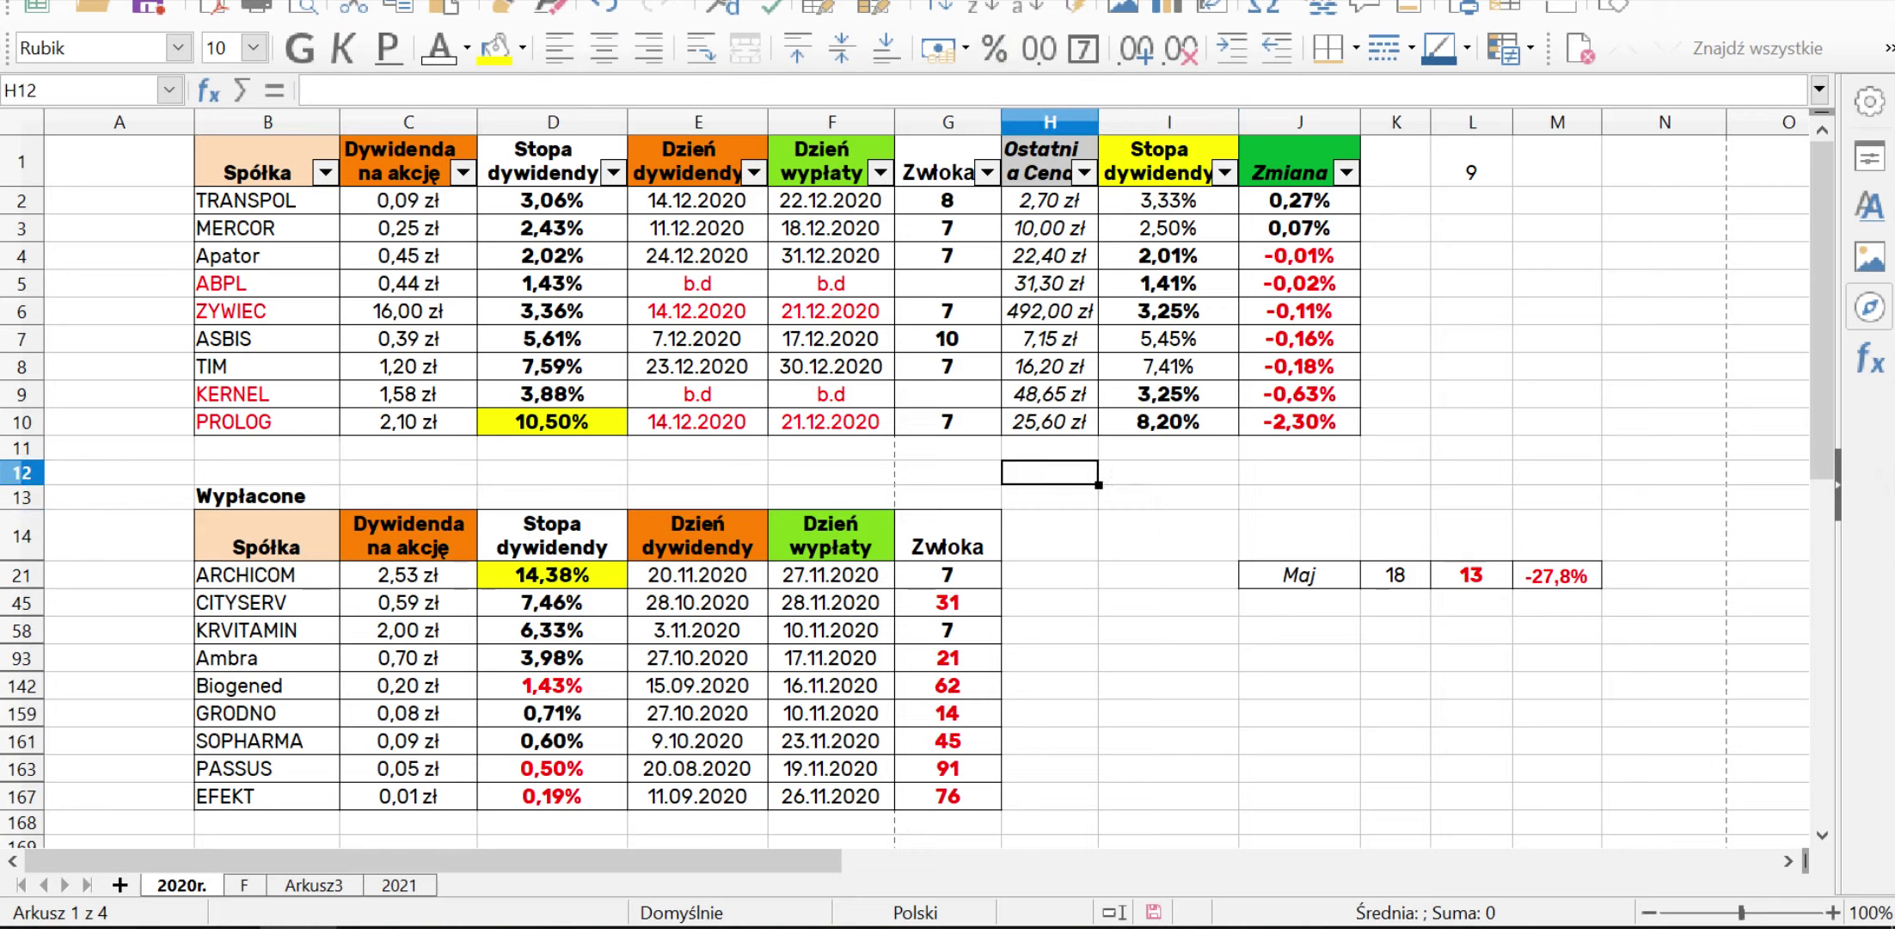